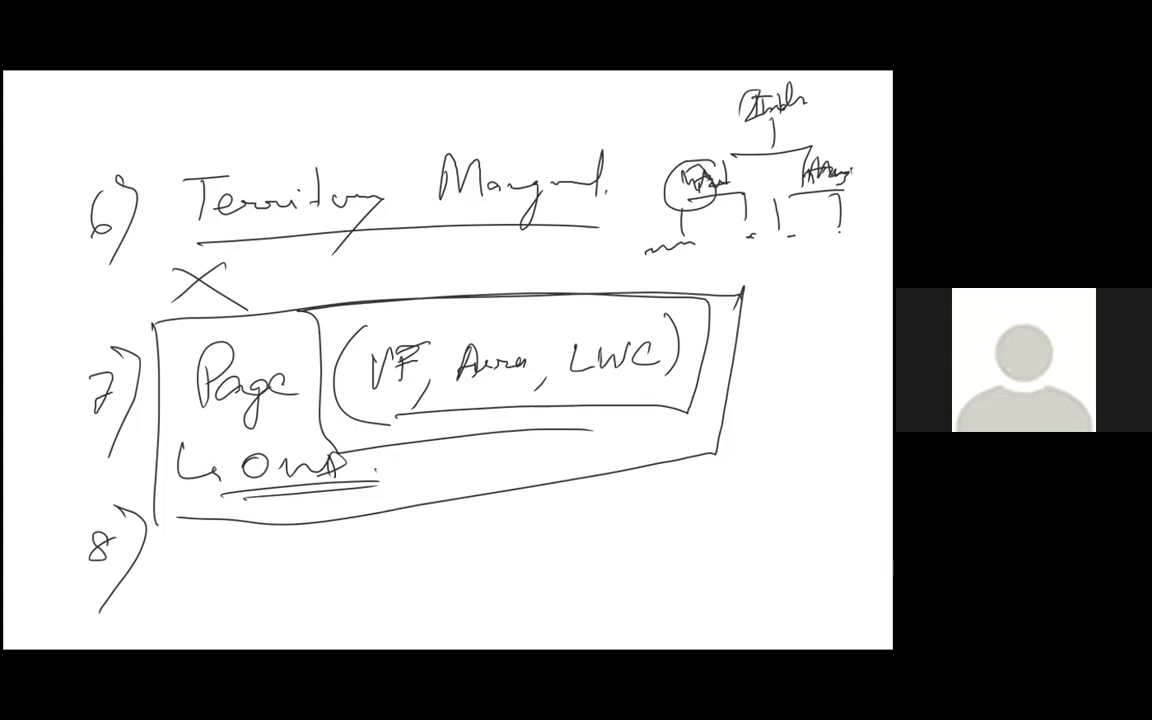
# Handwrite the start of the entry for item 8 on the whiteboard
pyautogui.moveTo(202, 586); pyautogui.dragTo(226, 560)
pyautogui.moveTo(153, 560); pyautogui.dragTo(180, 558)
pyautogui.moveTo(240, 533); pyautogui.dragTo(266, 560)
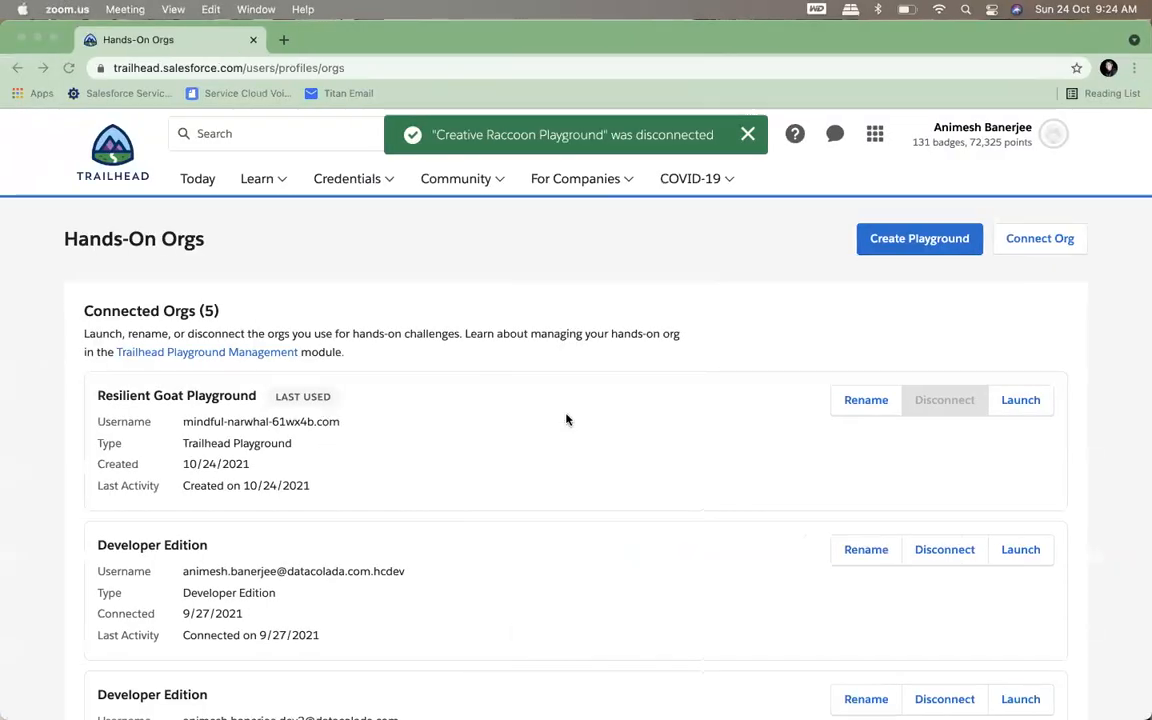
# Launch the Resilient Goat Playground from the connected orgs and open its Setup
pyautogui.click(1021, 405)
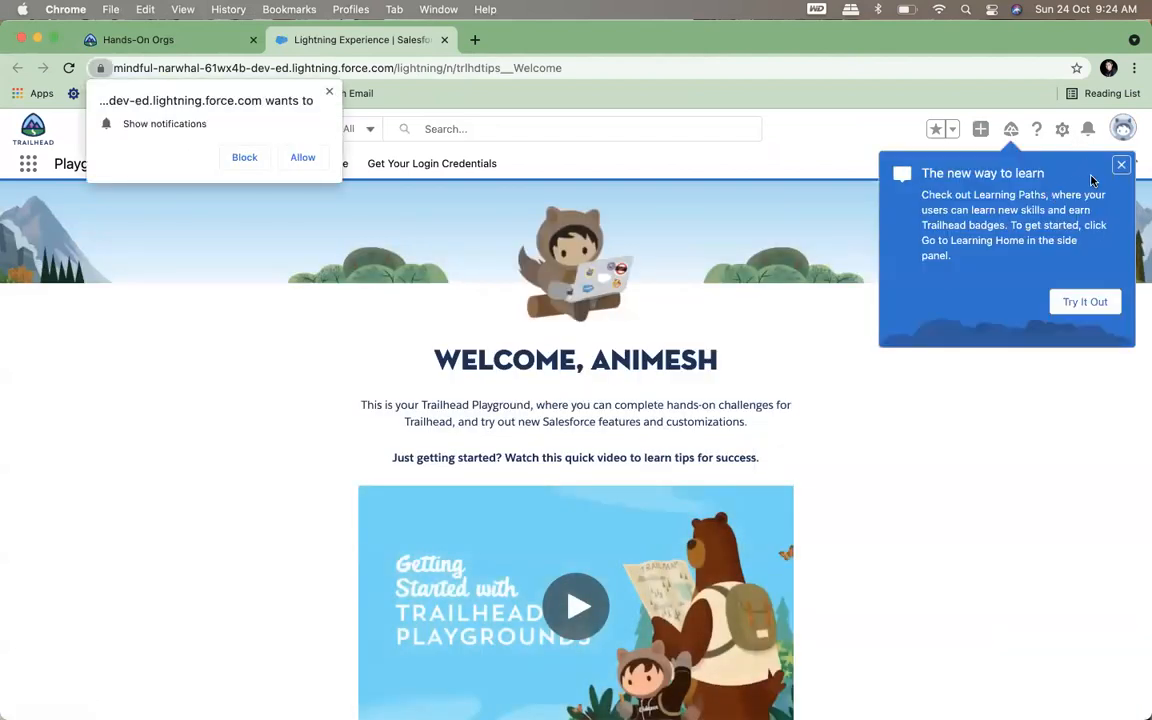
pyautogui.click(1060, 133)
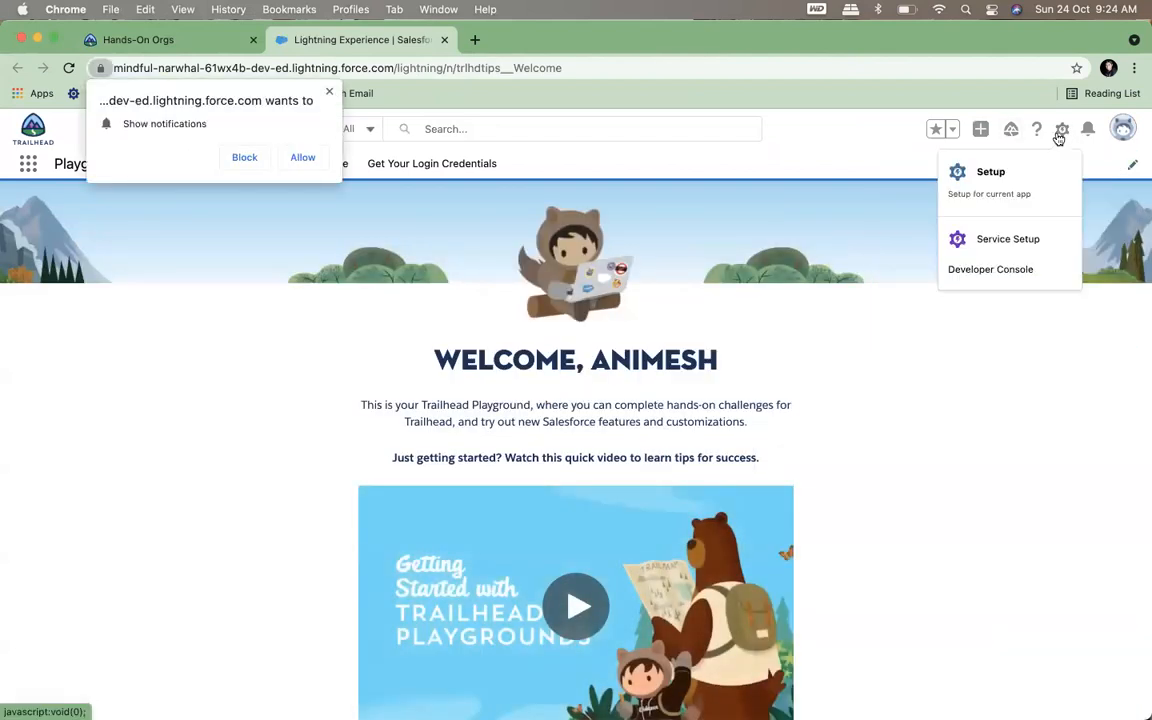
pyautogui.click(1027, 186)
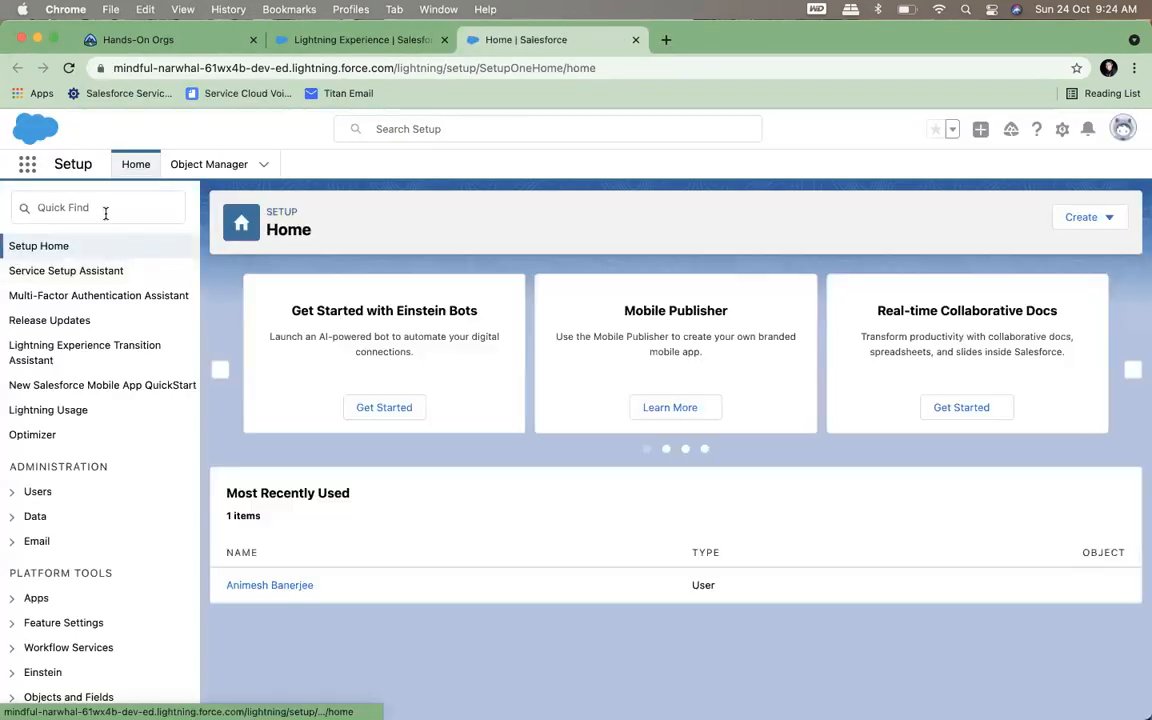
# Dismiss the Prompt & Walkthrough Tips popup and allow notifications from the playground's site
pyautogui.click(105, 212)
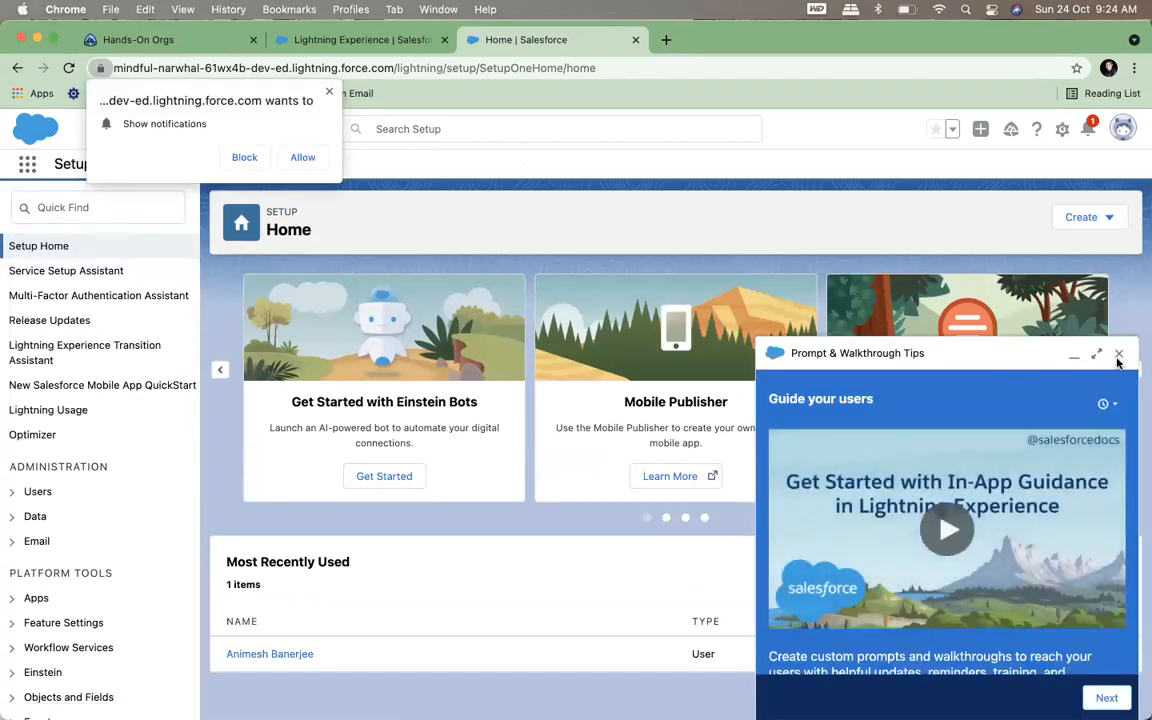
pyautogui.click(1120, 356)
pyautogui.click(302, 157)
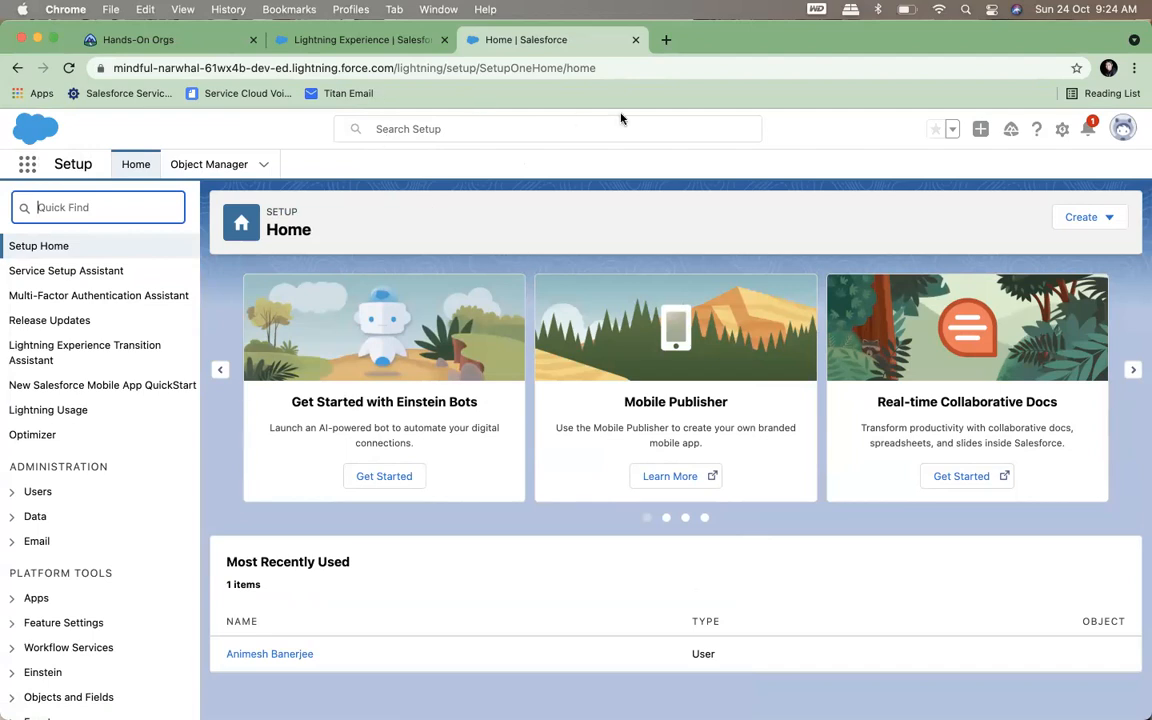
# Open Workbench in a new browser tab, agree to the terms of service and log in with Salesforce
pyautogui.click(661, 48)
pyautogui.write('wor')
pyautogui.press('Return')
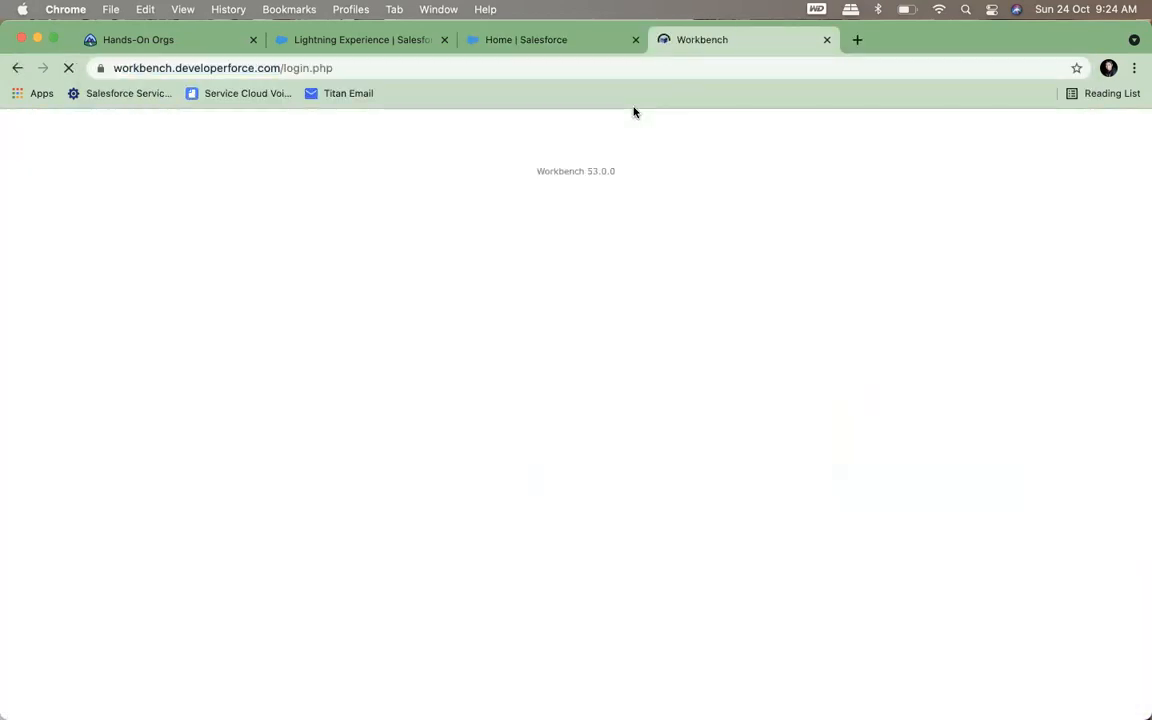
pyautogui.click(577, 50)
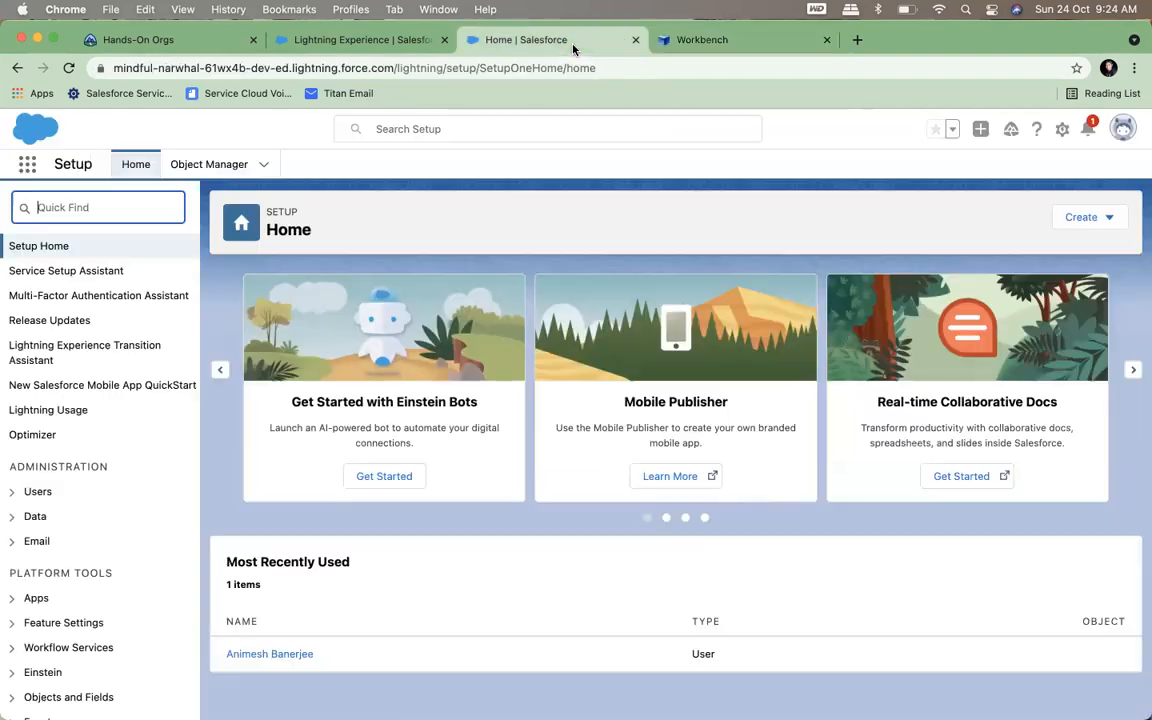
pyautogui.click(657, 40)
pyautogui.click(361, 213)
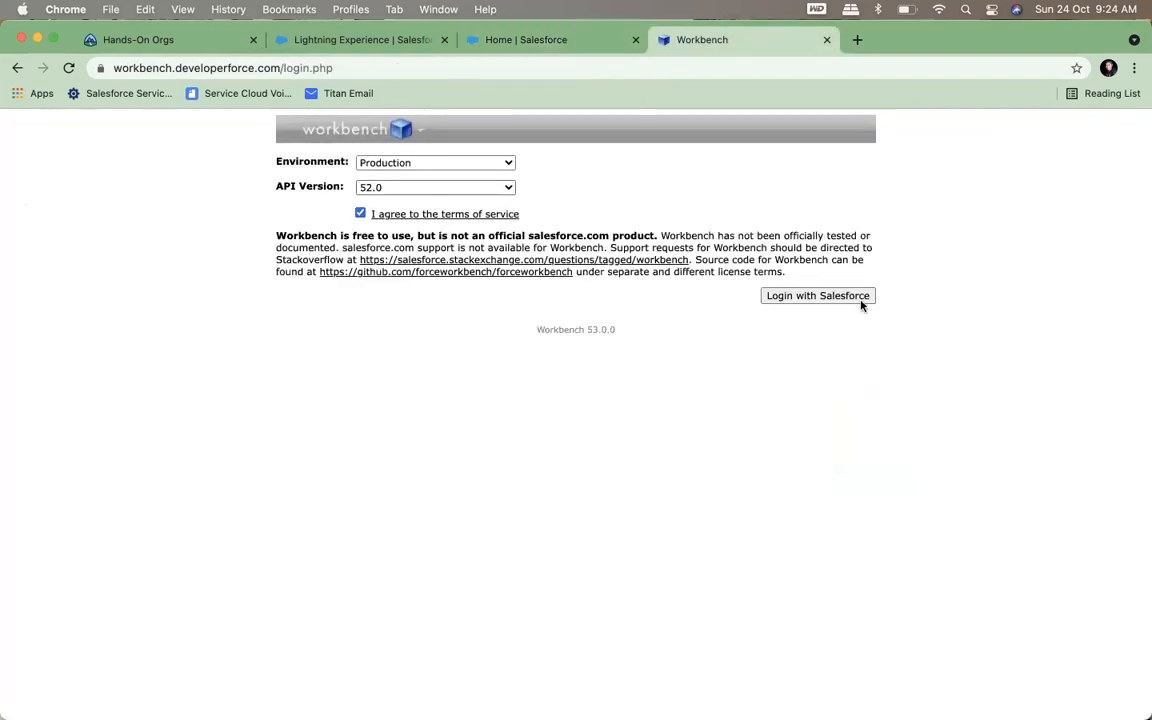
pyautogui.click(855, 297)
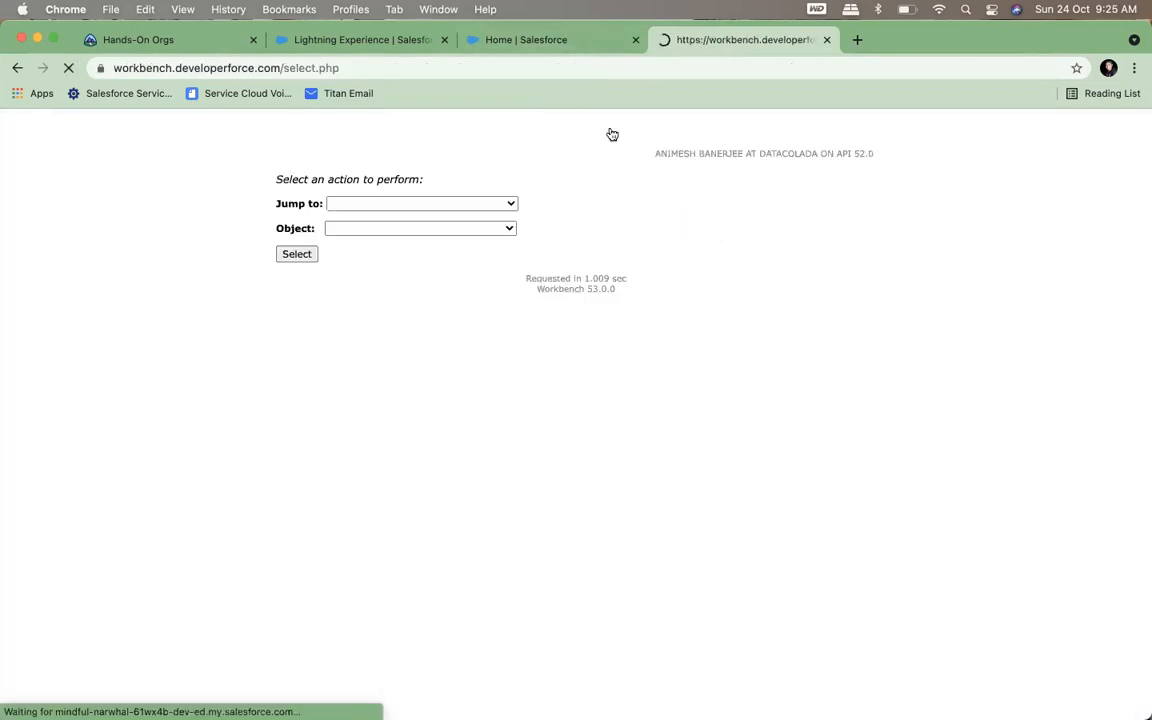
# Return to the playground's Setup, search for "sharing" and open Sharing Settings
pyautogui.click(563, 43)
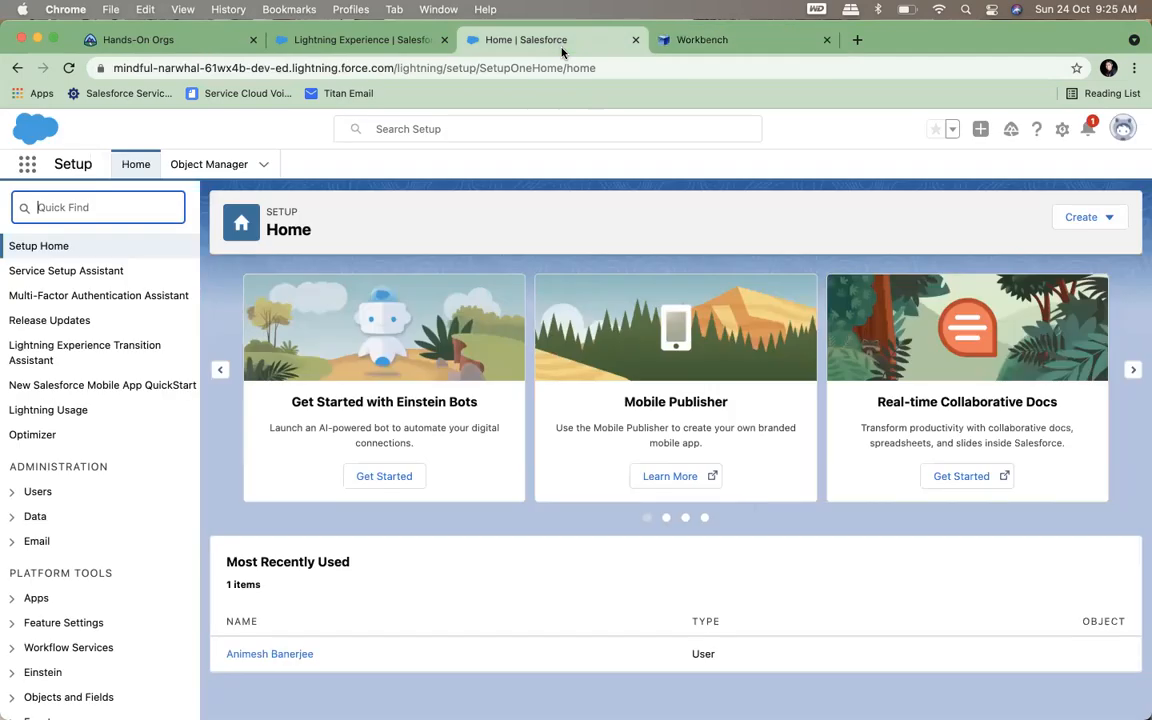
pyautogui.click(80, 214)
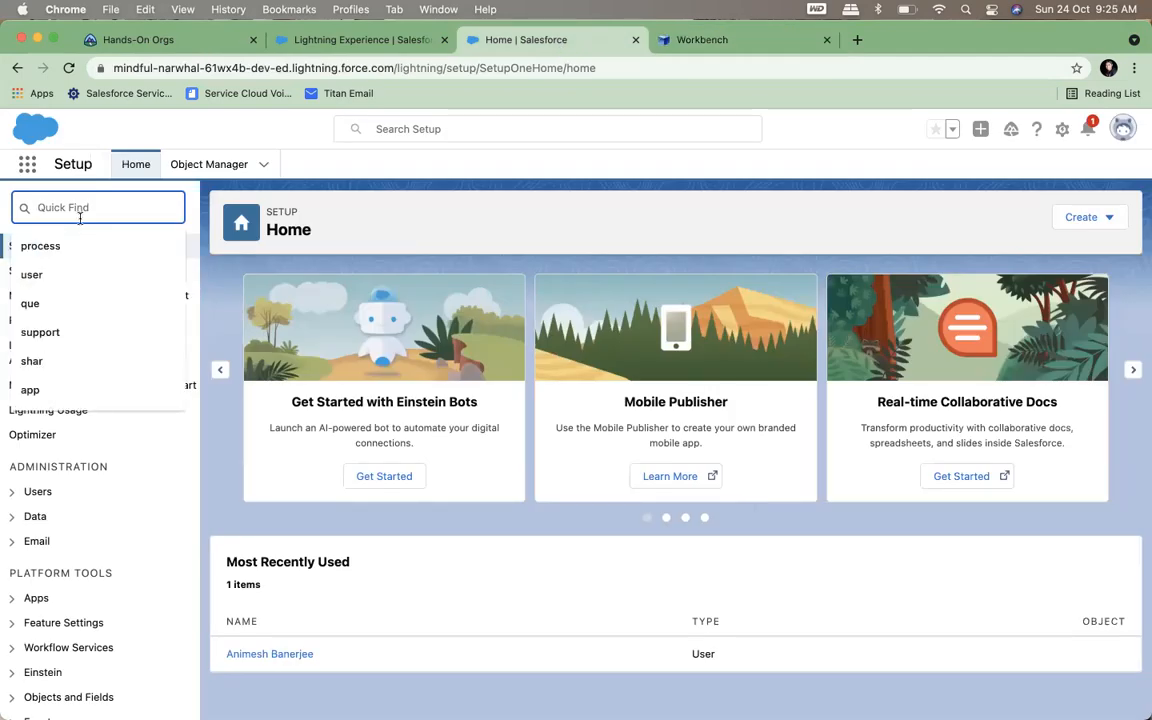
pyautogui.write('sharing')
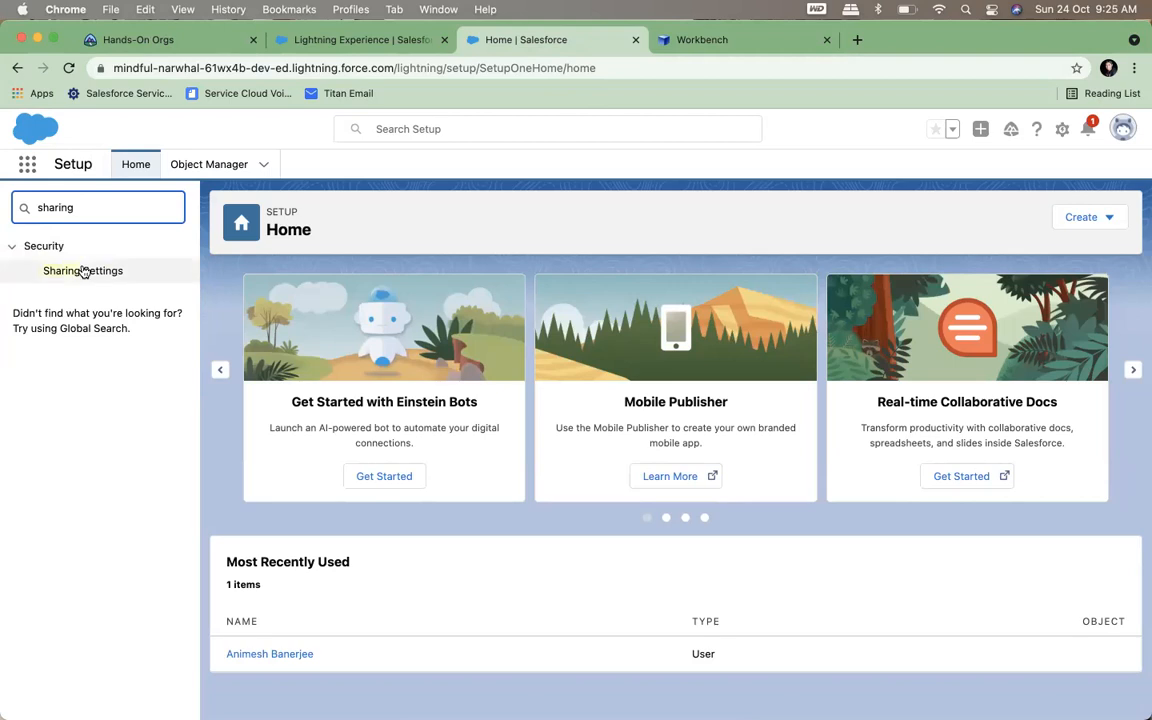
pyautogui.click(84, 271)
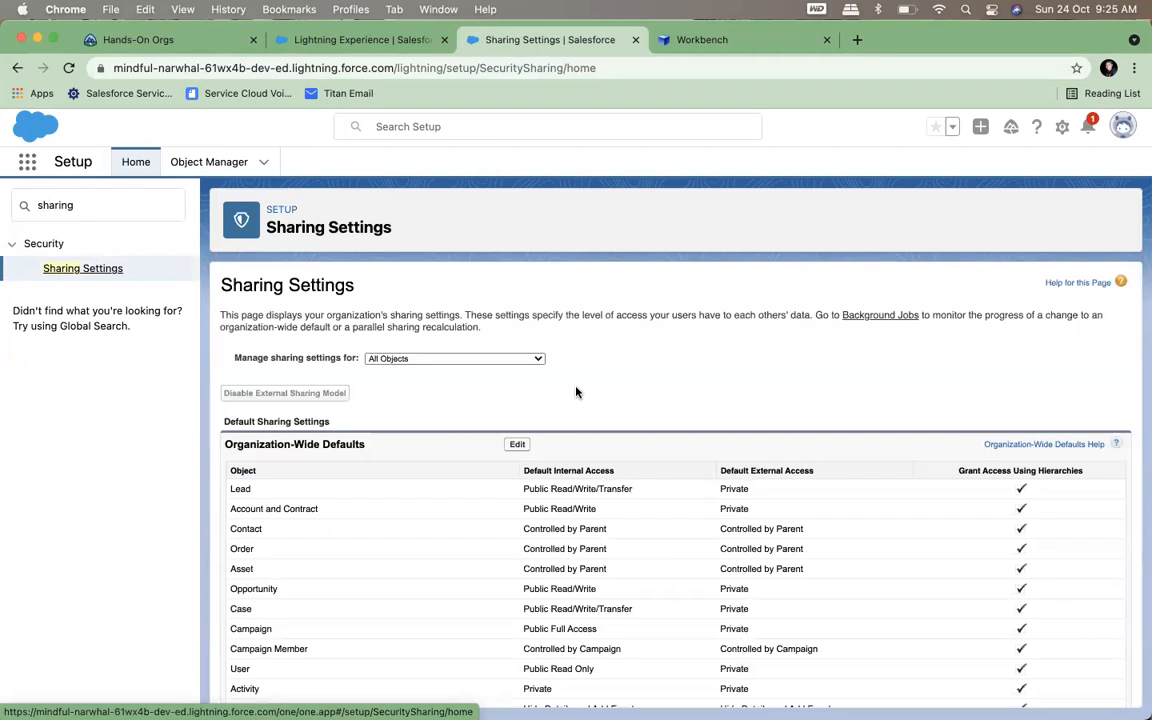
# Edit the organization-wide defaults, setting Account and Contract's default internal access to Private and accepting the prompts for dependent objects
pyautogui.scroll(-2, 576, 392)
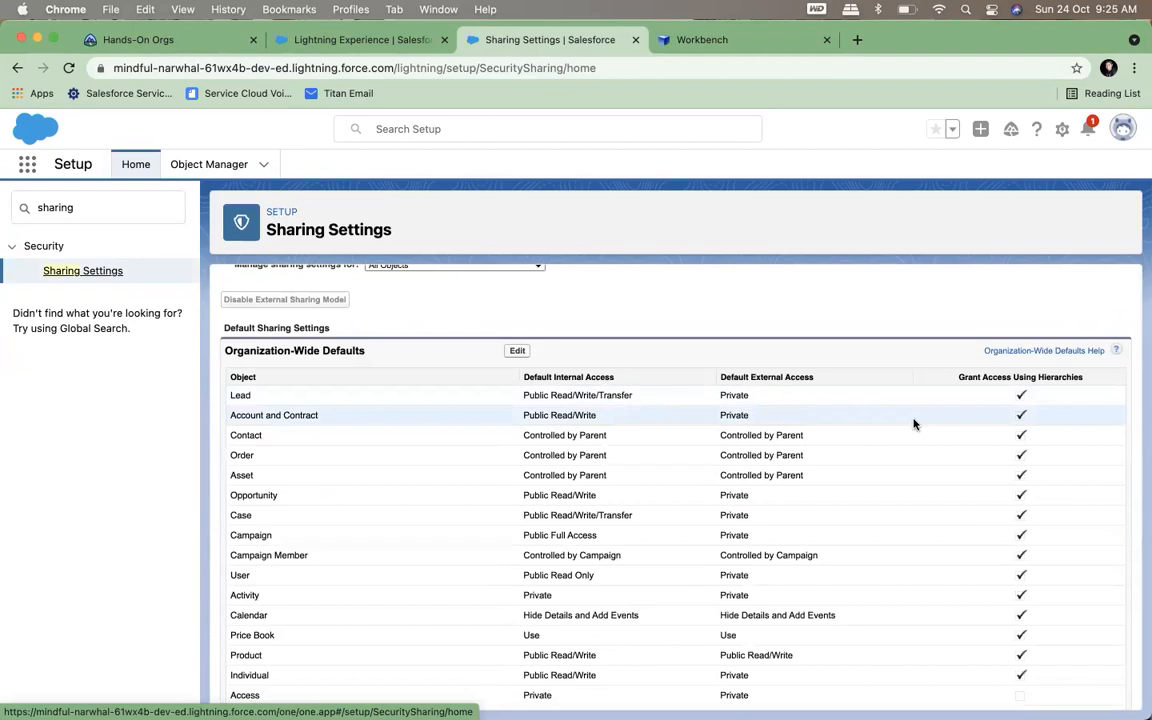
pyautogui.scroll(-3, 913, 424)
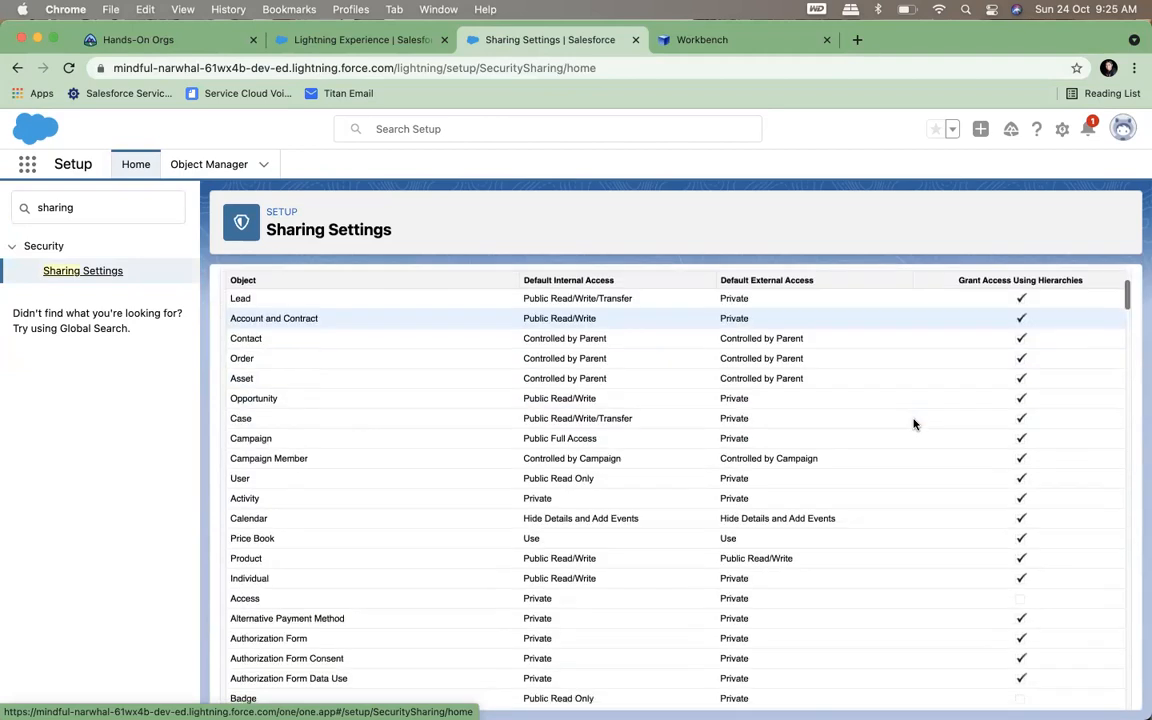
pyautogui.scroll(2, 728, 401)
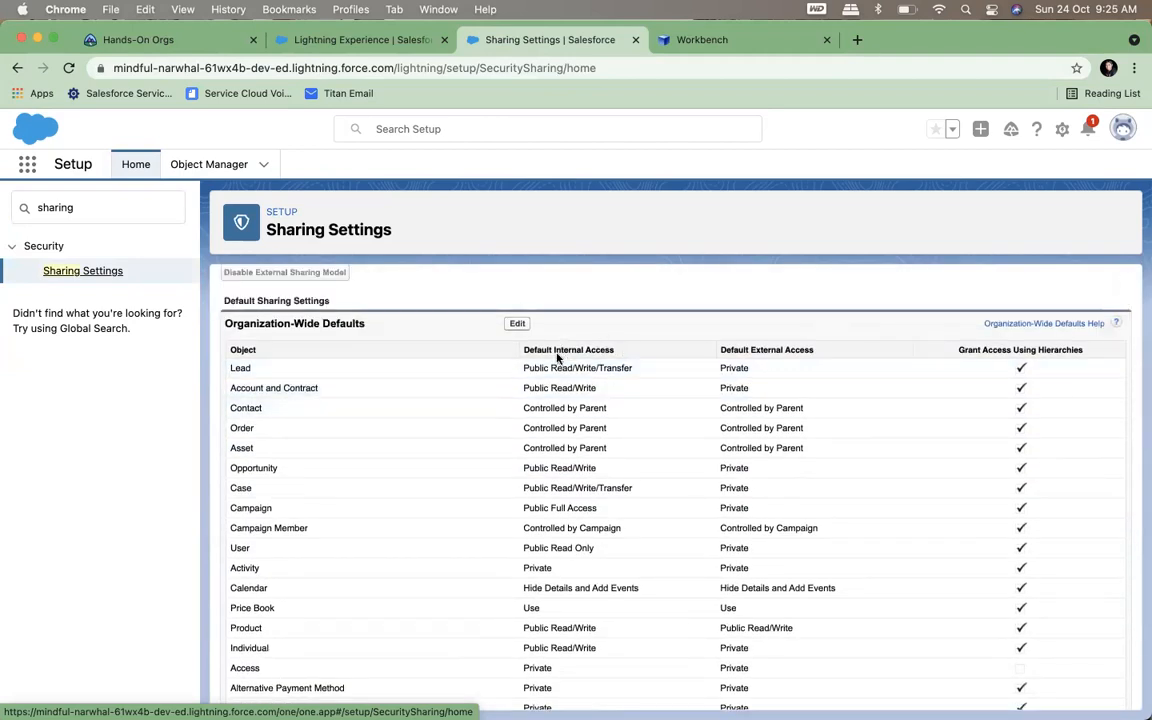
pyautogui.click(517, 324)
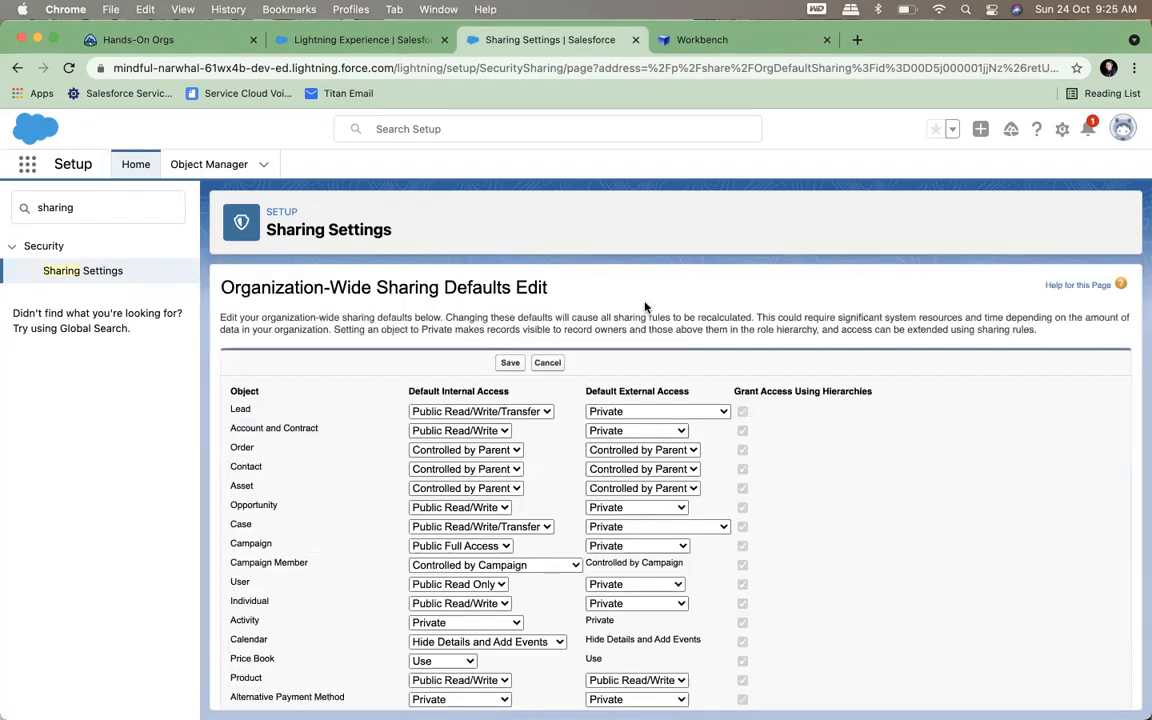
pyautogui.scroll(-2, 644, 303)
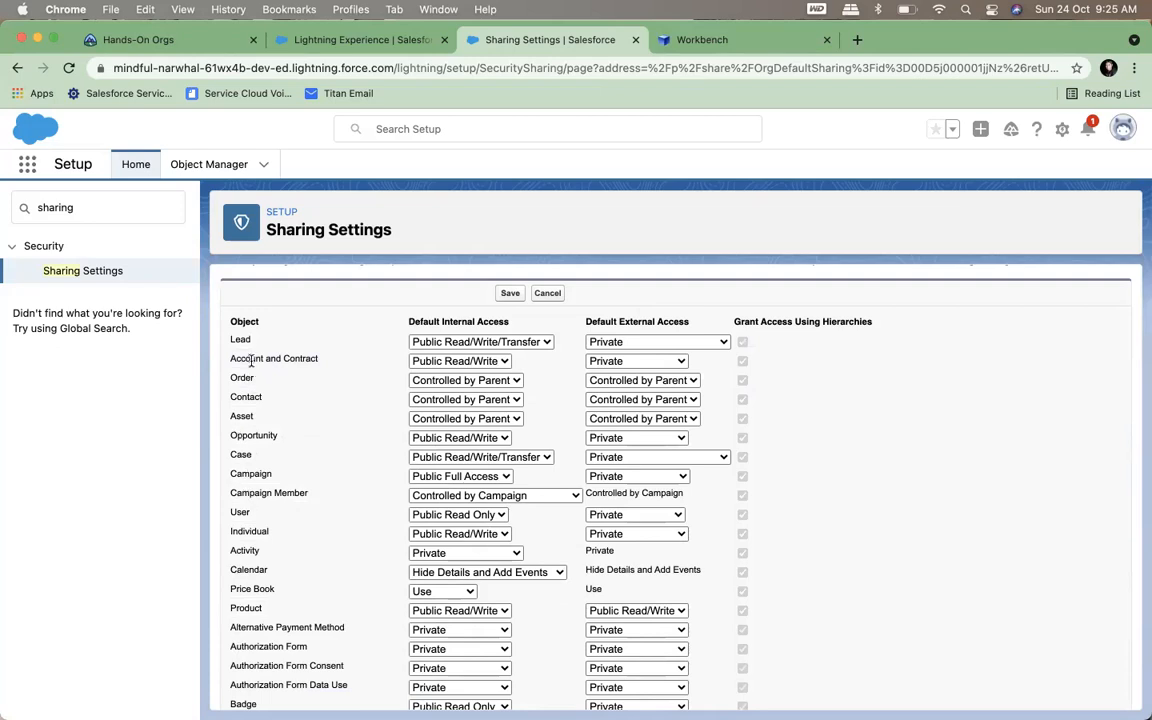
pyautogui.click(484, 366)
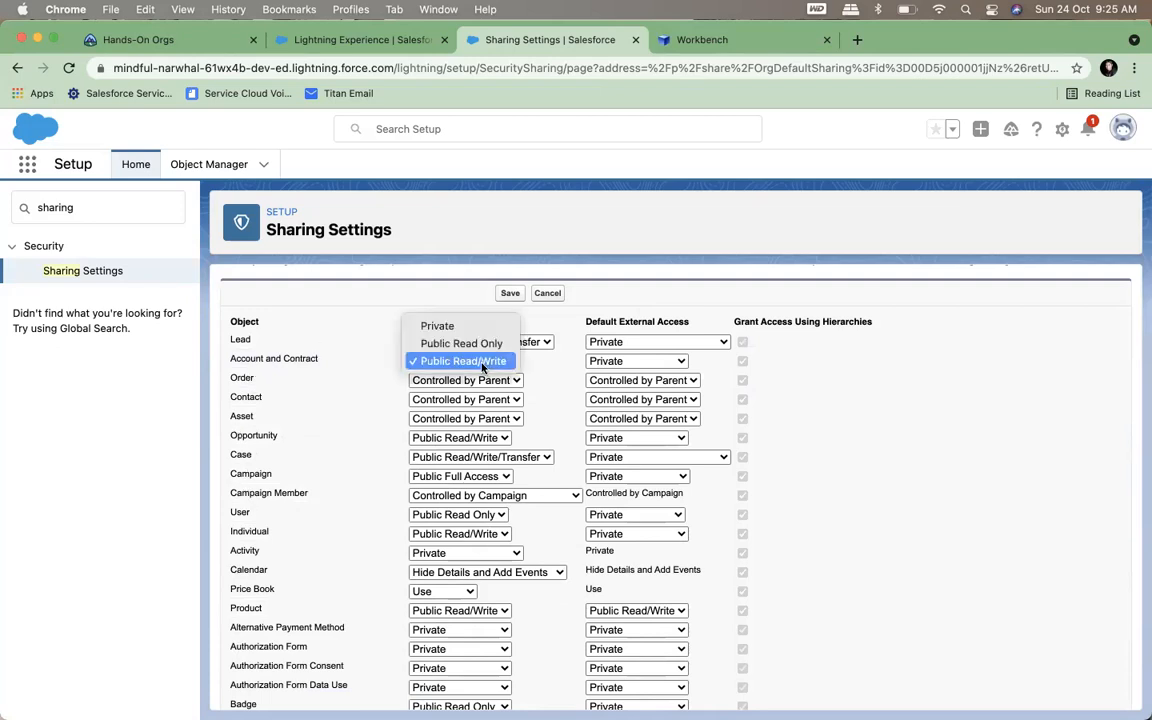
pyautogui.click(437, 326)
pyautogui.click(715, 176)
pyautogui.click(715, 174)
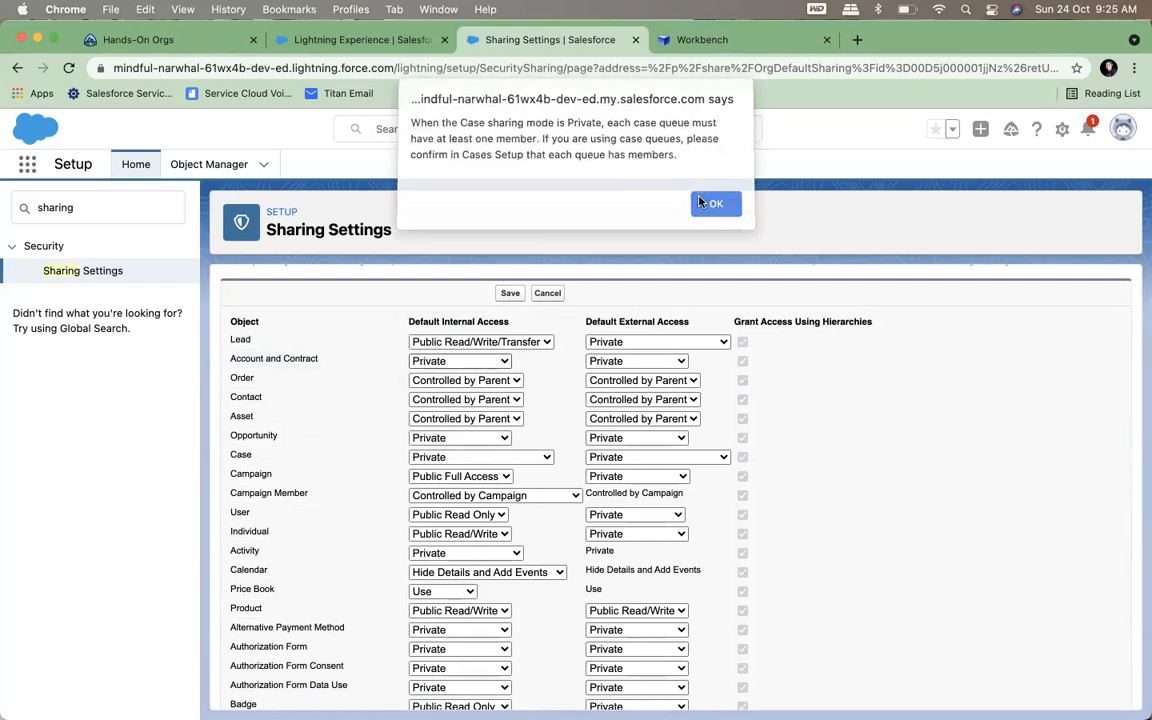
pyautogui.click(702, 203)
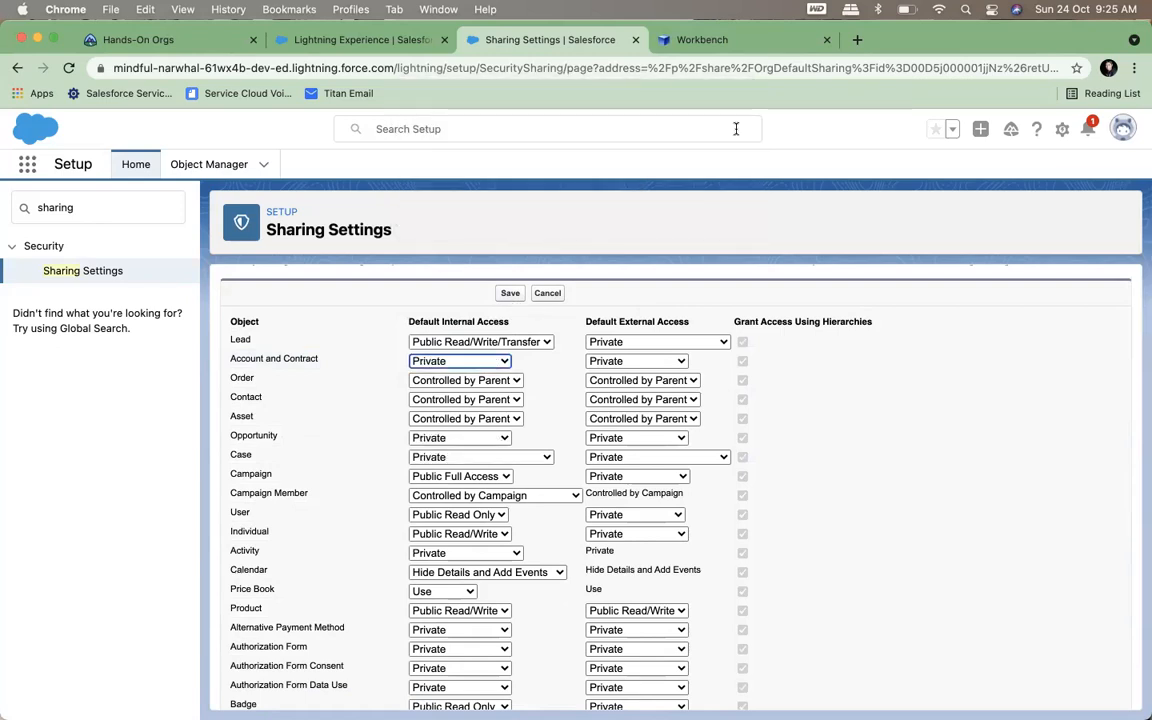
# Switch to Workbench and run a SOQL query with count() on the Account object
pyautogui.click(675, 38)
pyautogui.click(385, 202)
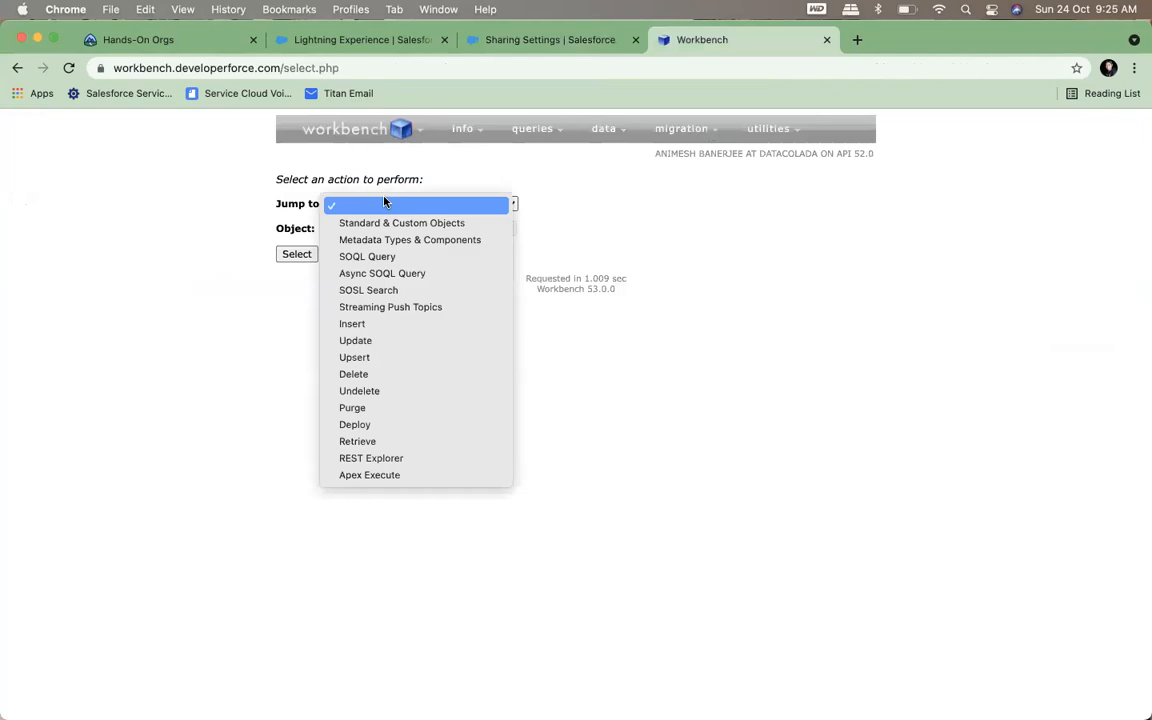
pyautogui.click(383, 257)
pyautogui.click(339, 231)
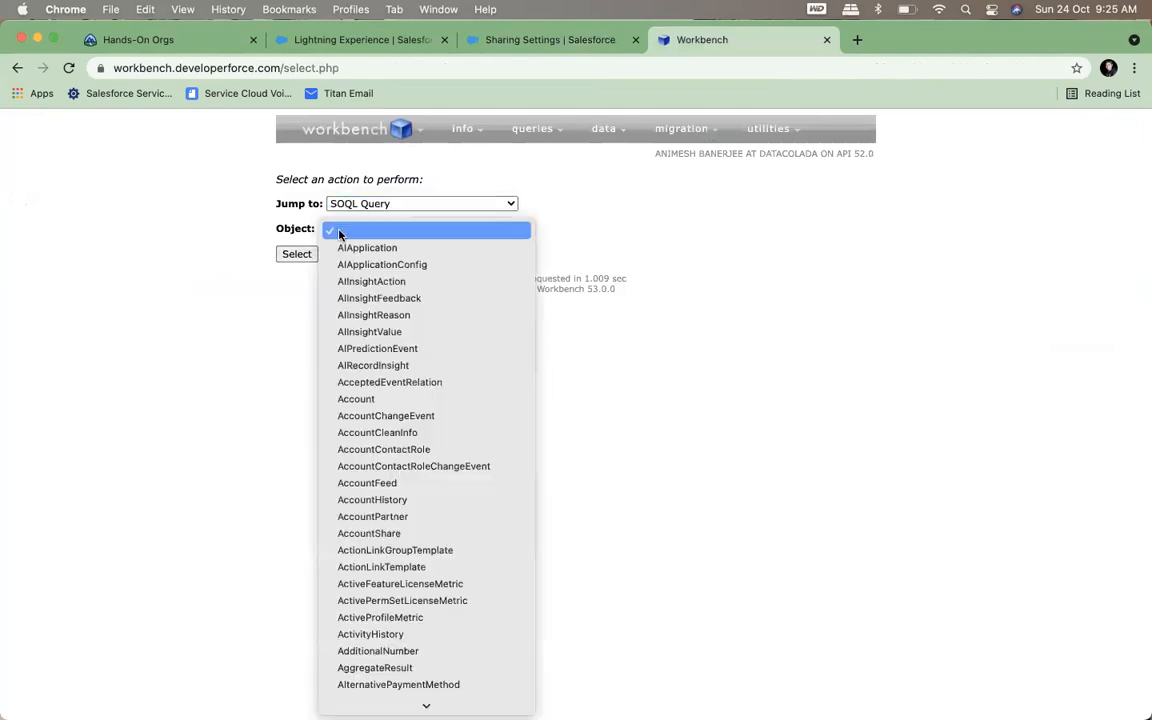
pyautogui.click(359, 403)
pyautogui.click(307, 256)
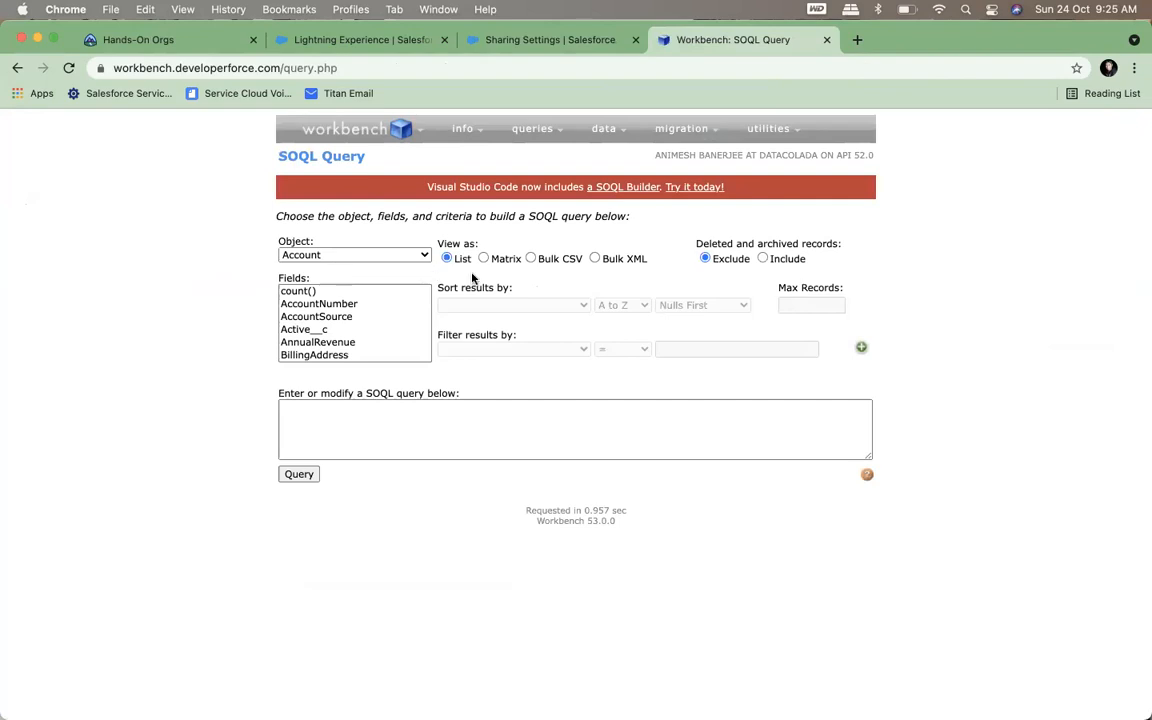
pyautogui.click(296, 290)
pyautogui.click(296, 474)
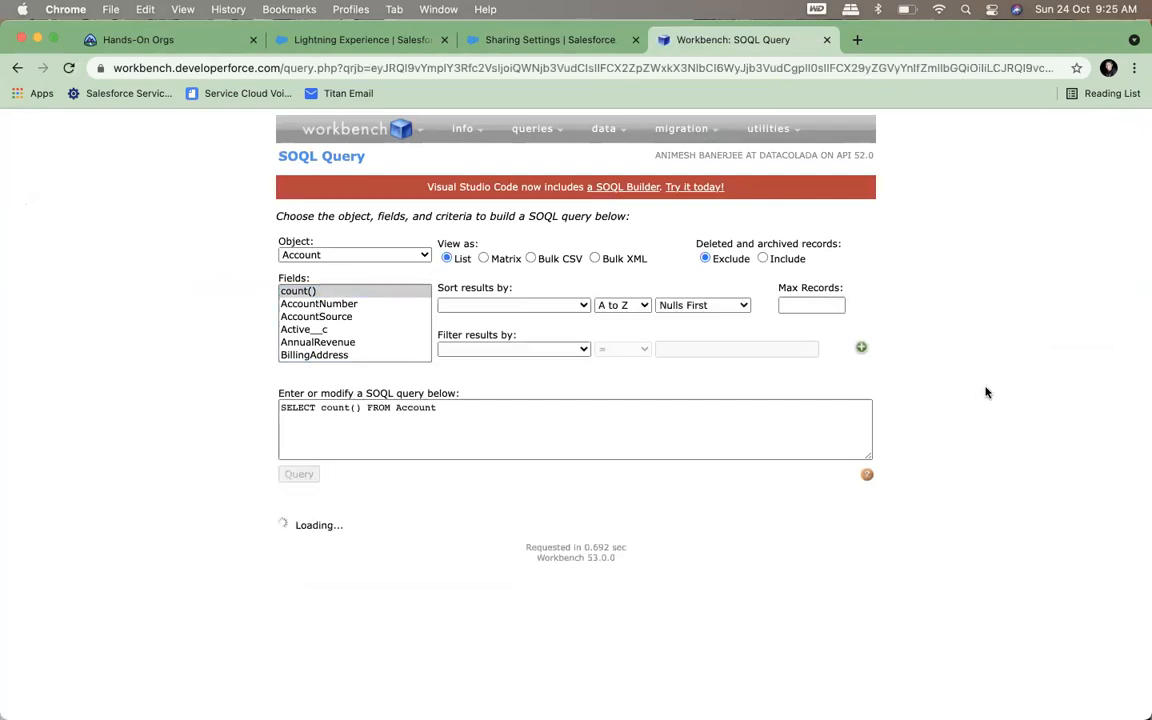
# Change the query object to AccountShare and run a count() query on it
pyautogui.click(352, 256)
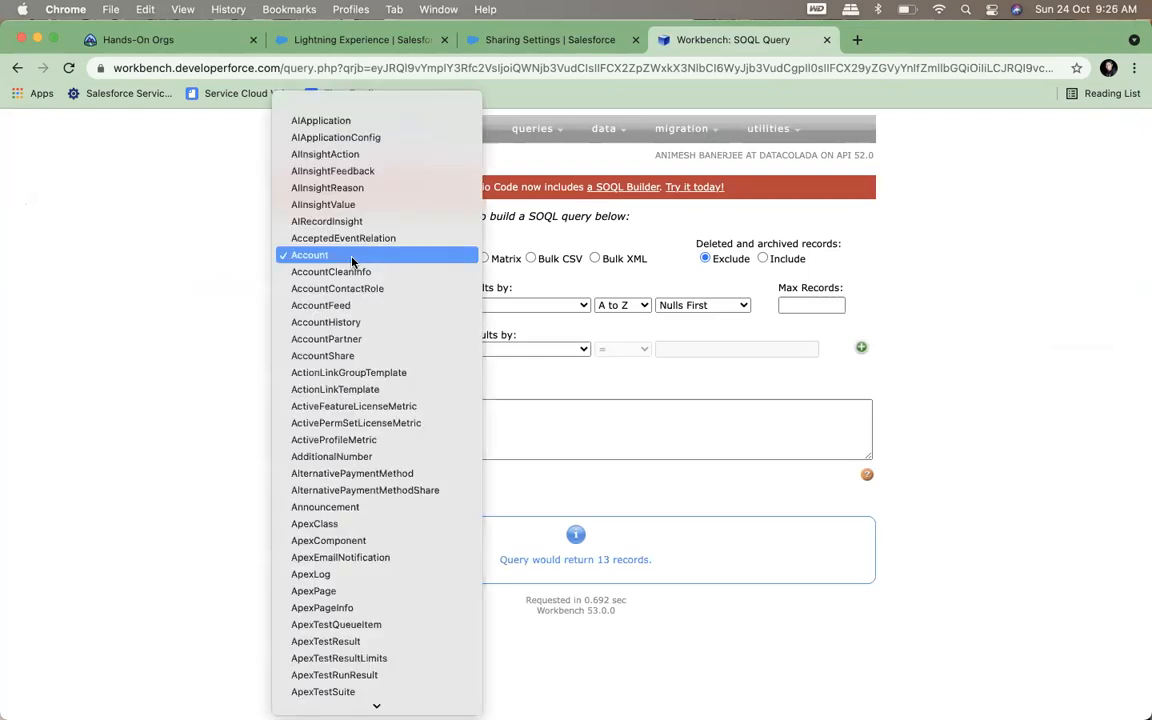
pyautogui.click(335, 358)
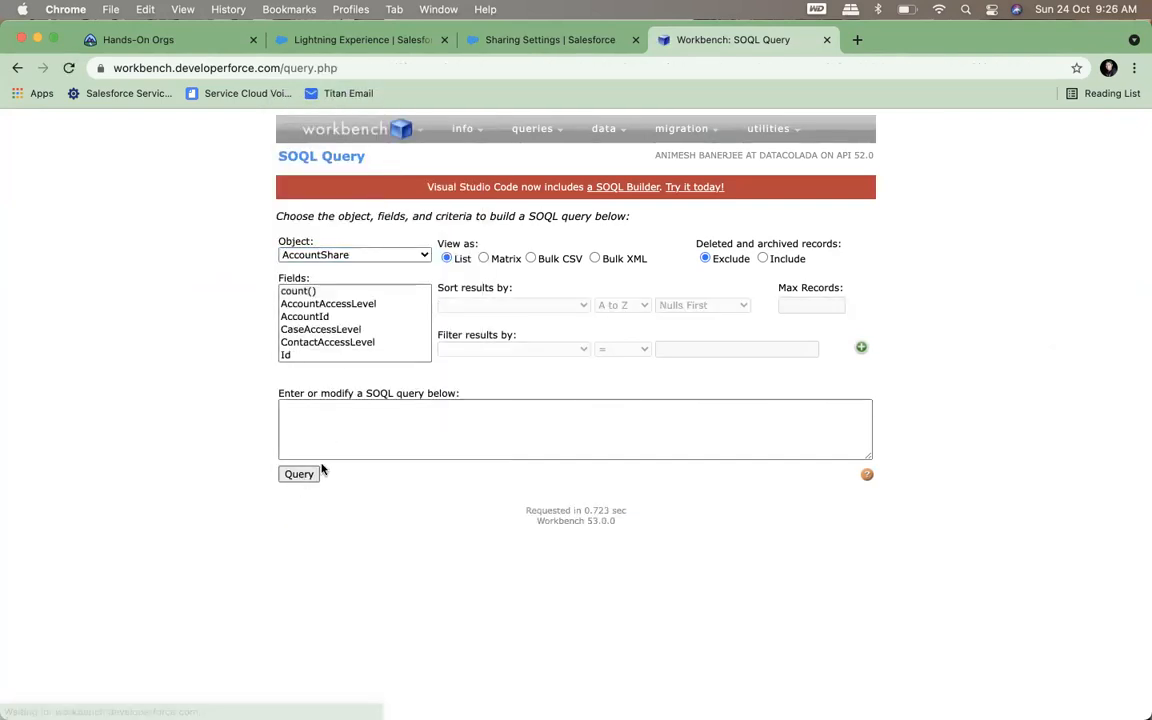
pyautogui.click(292, 284)
pyautogui.click(298, 474)
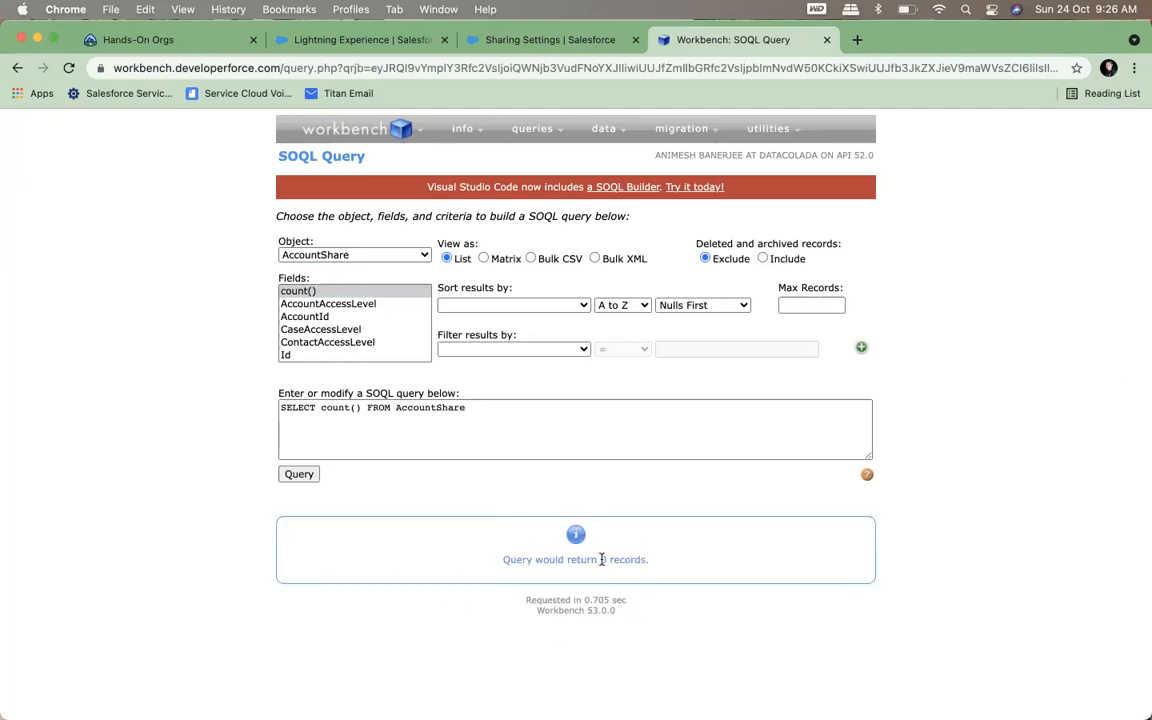
# Return to the organization-wide defaults in Salesforce, save the changes and accept the recalculation of sharing rules
pyautogui.click(558, 44)
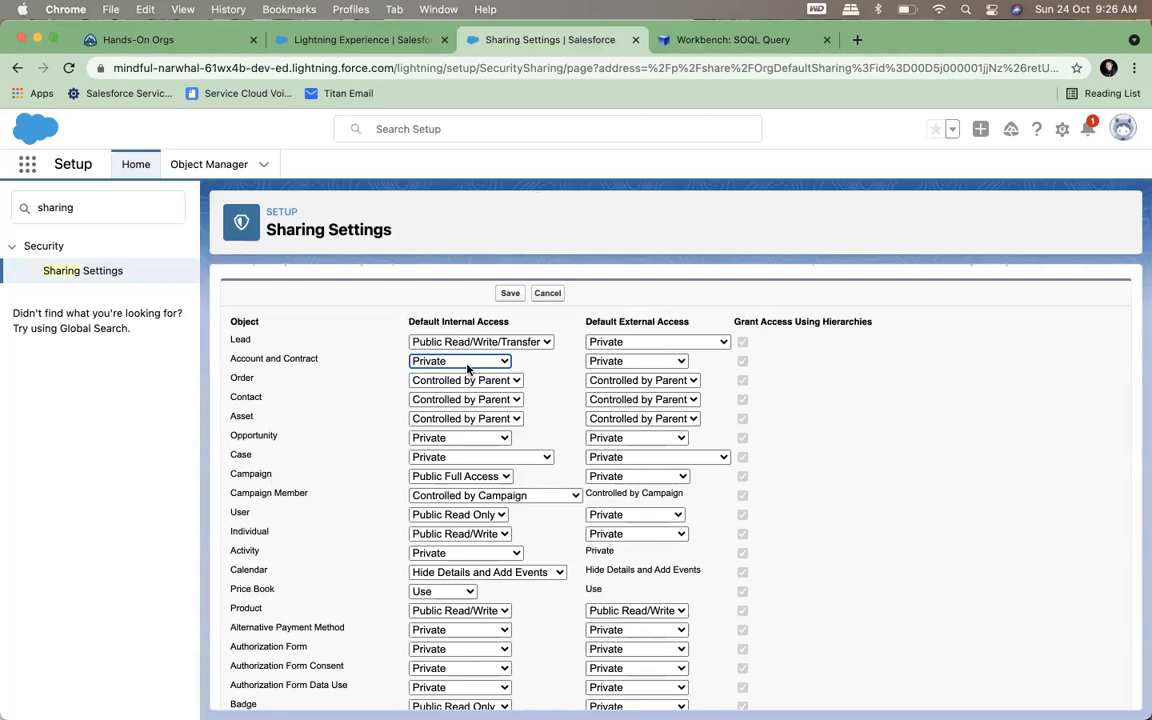
pyautogui.click(510, 296)
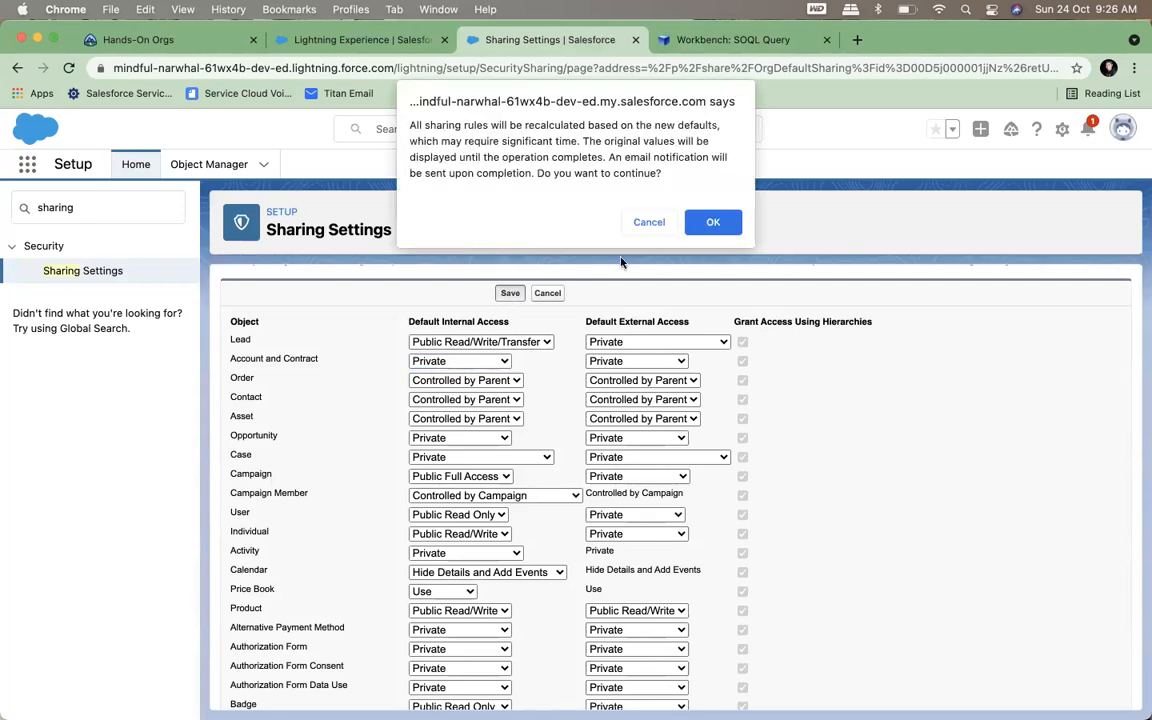
pyautogui.click(715, 221)
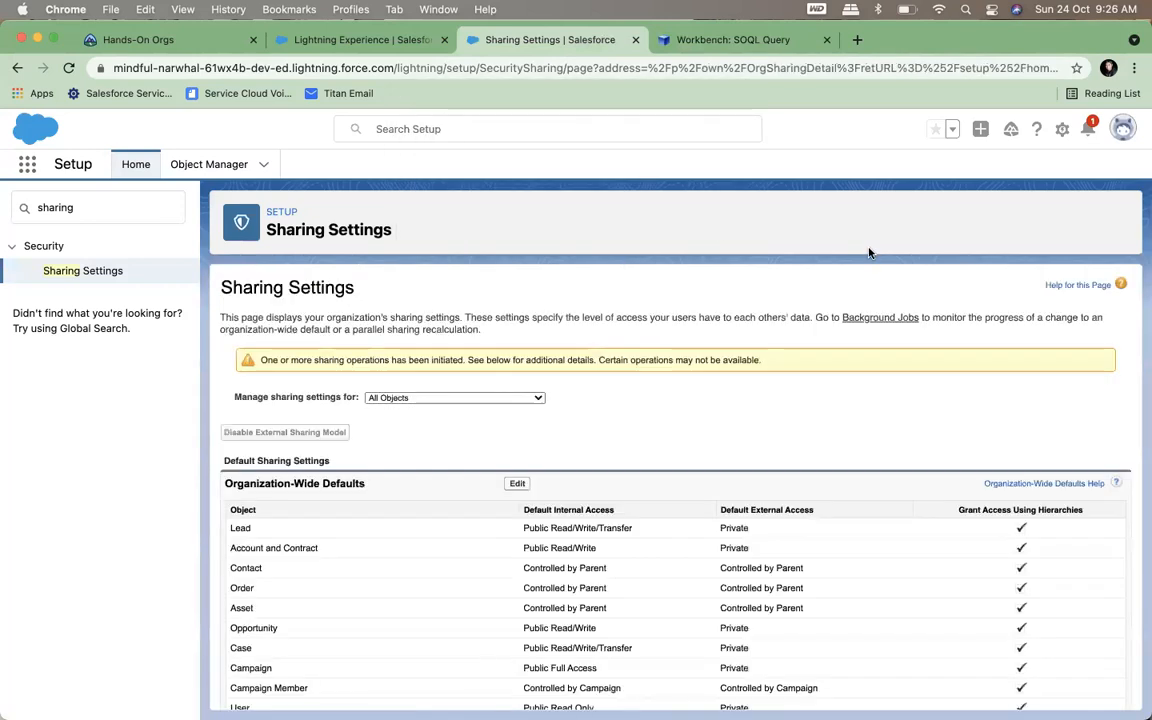
# Rerun the AccountShare count() query in Workbench after the sharing change
pyautogui.click(733, 41)
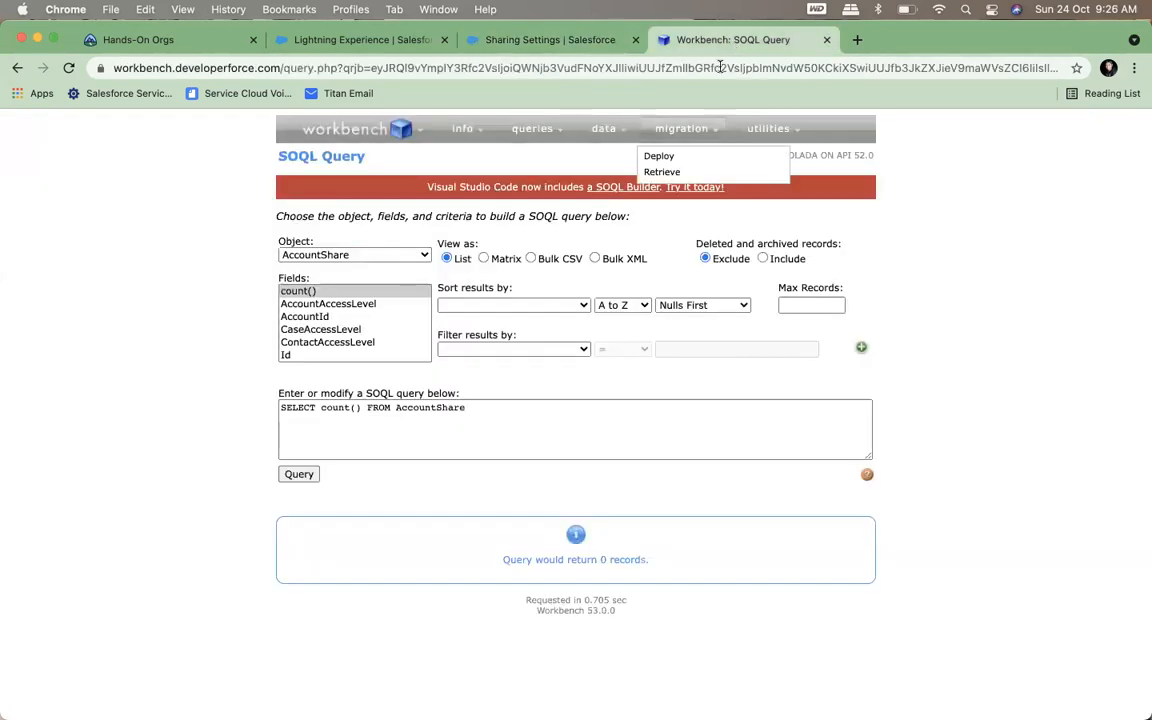
pyautogui.click(305, 475)
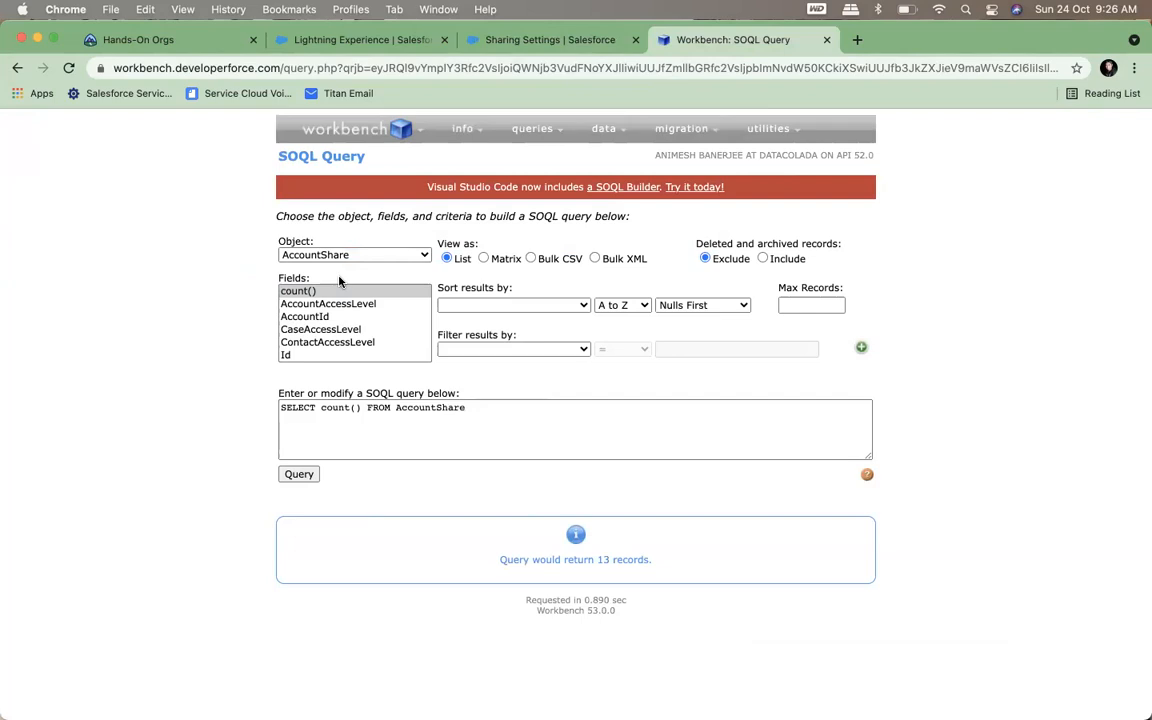
# Build and run a SOQL query on AccountShare selecting the AccountAccessLevel, AccountId and RowCause fields
pyautogui.scroll(-1, 339, 323)
pyautogui.scroll(1, 339, 323)
pyautogui.click(341, 304)
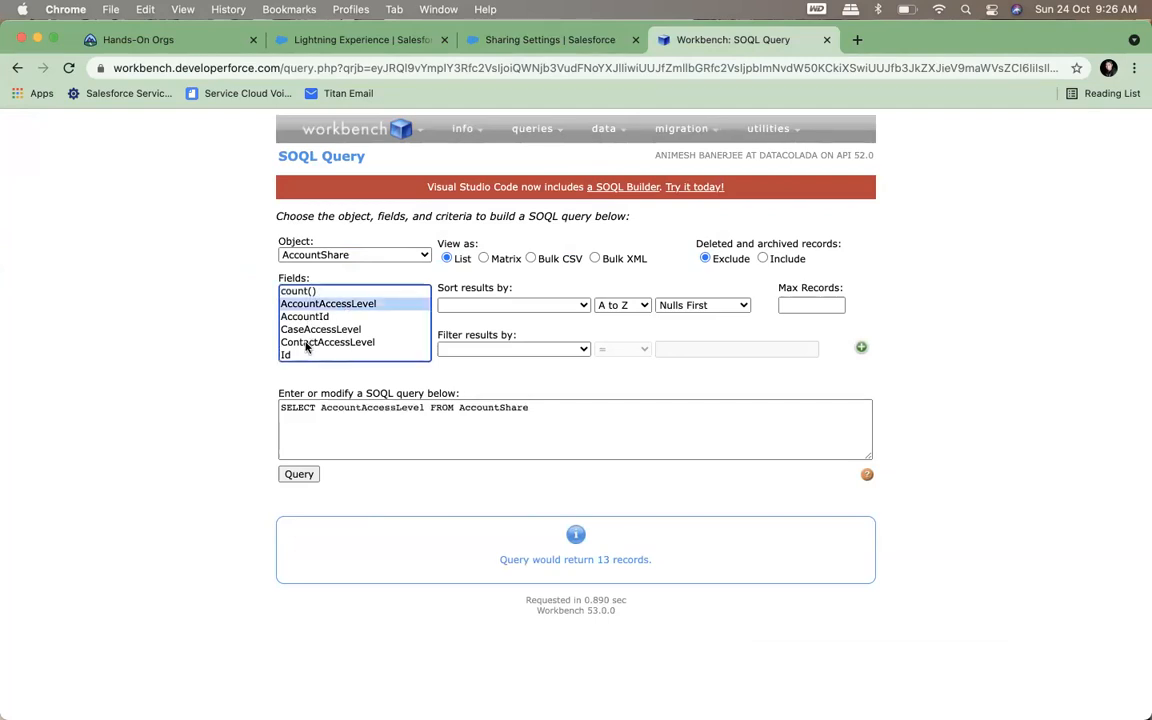
pyautogui.scroll(-4, 307, 346)
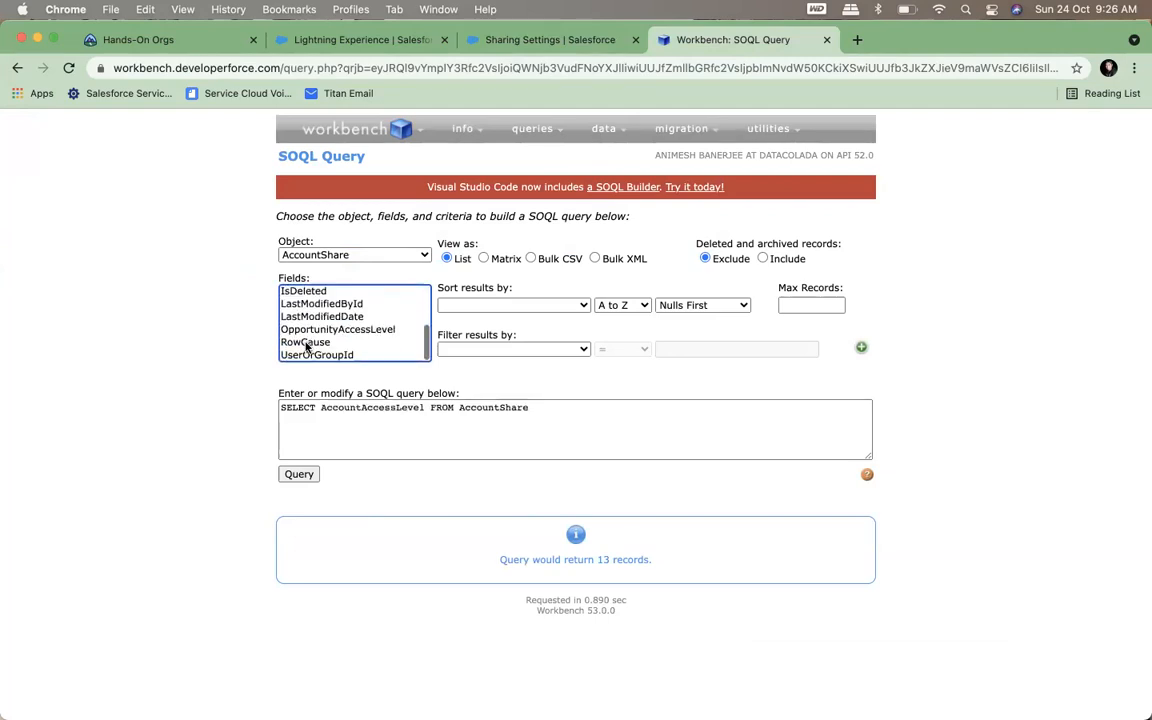
pyautogui.keyDown('super'); pyautogui.click(310, 343); pyautogui.keyUp('super')
pyautogui.scroll(3, 312, 330)
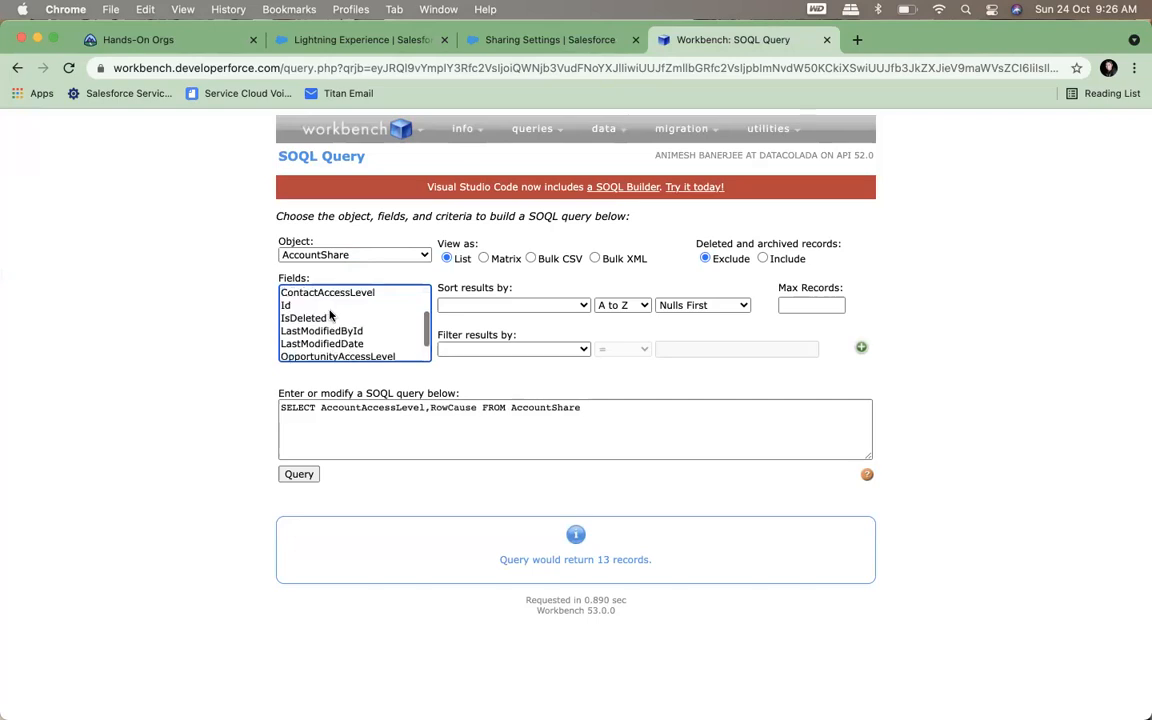
pyautogui.scroll(2, 318, 320)
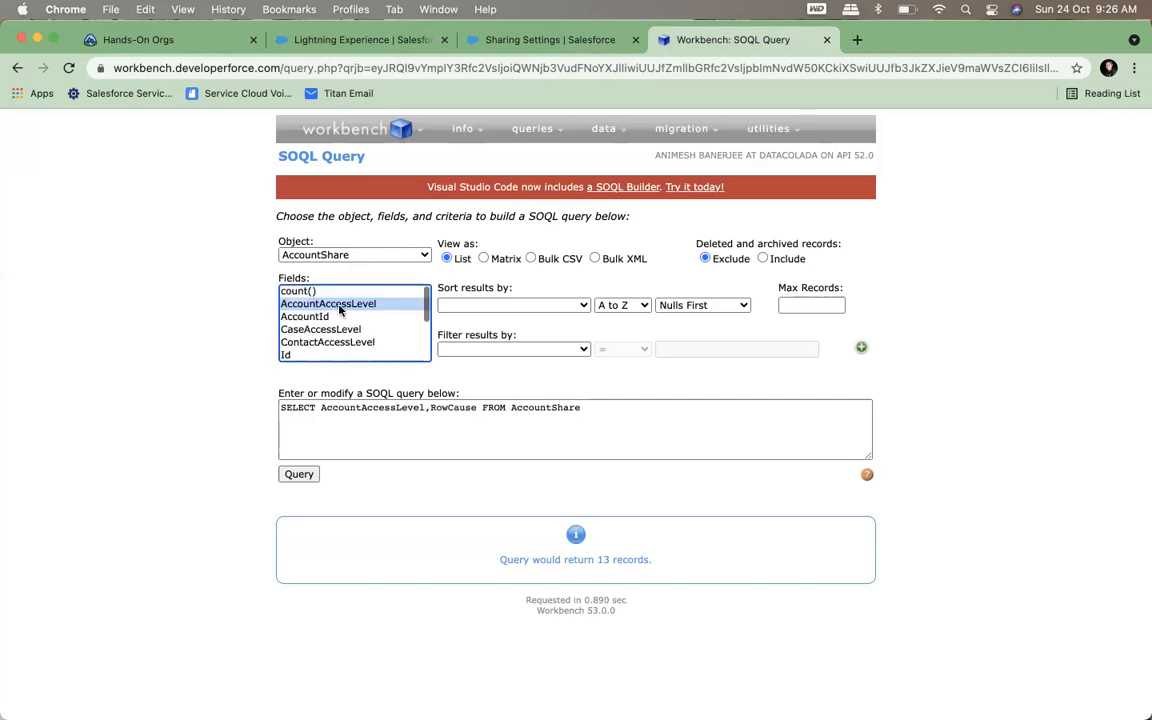
pyautogui.scroll(-4, 336, 314)
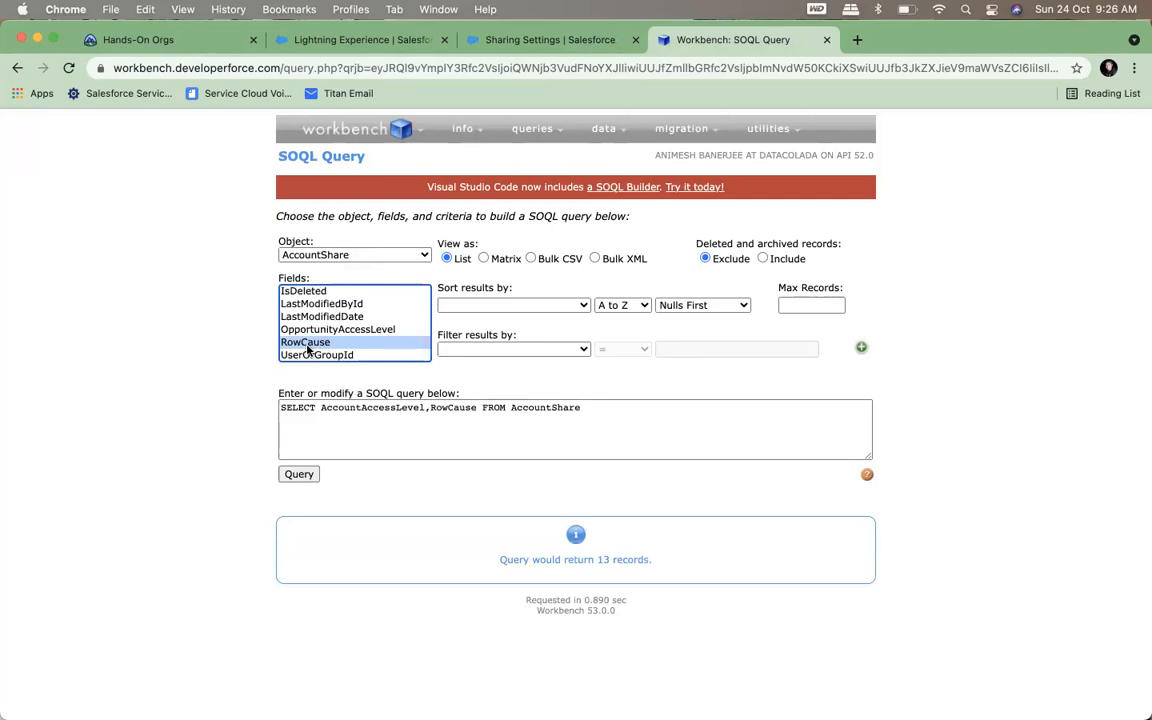
pyautogui.scroll(5, 320, 330)
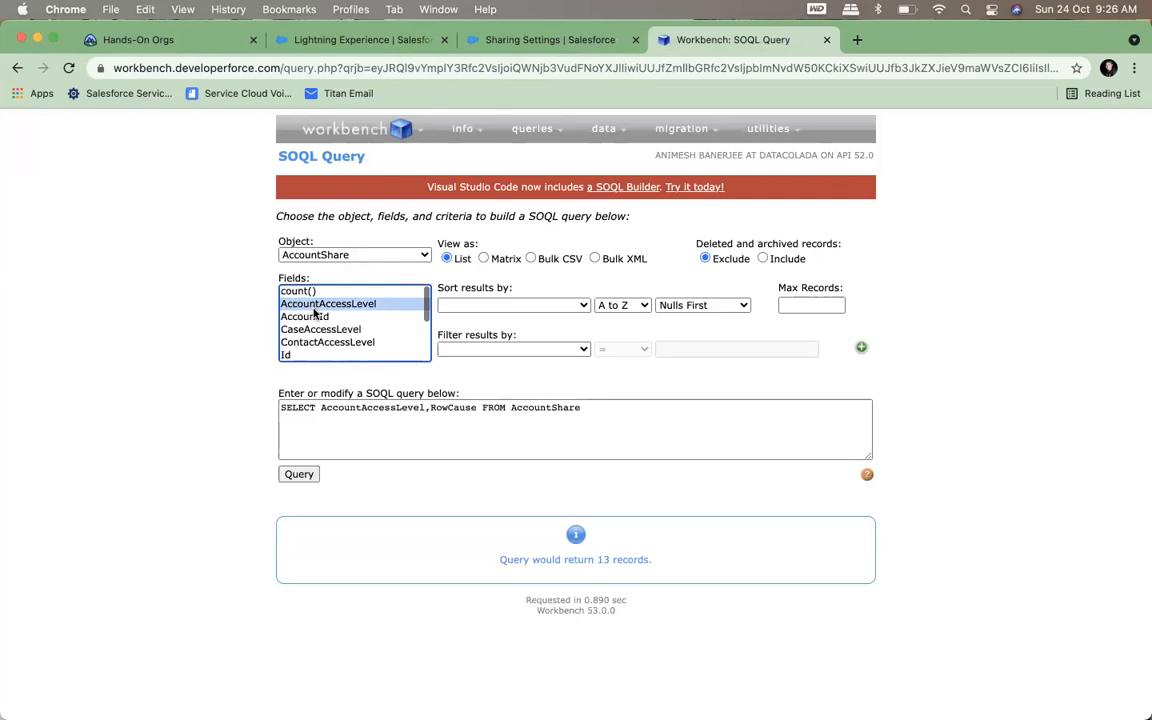
pyautogui.scroll(-3, 310, 300)
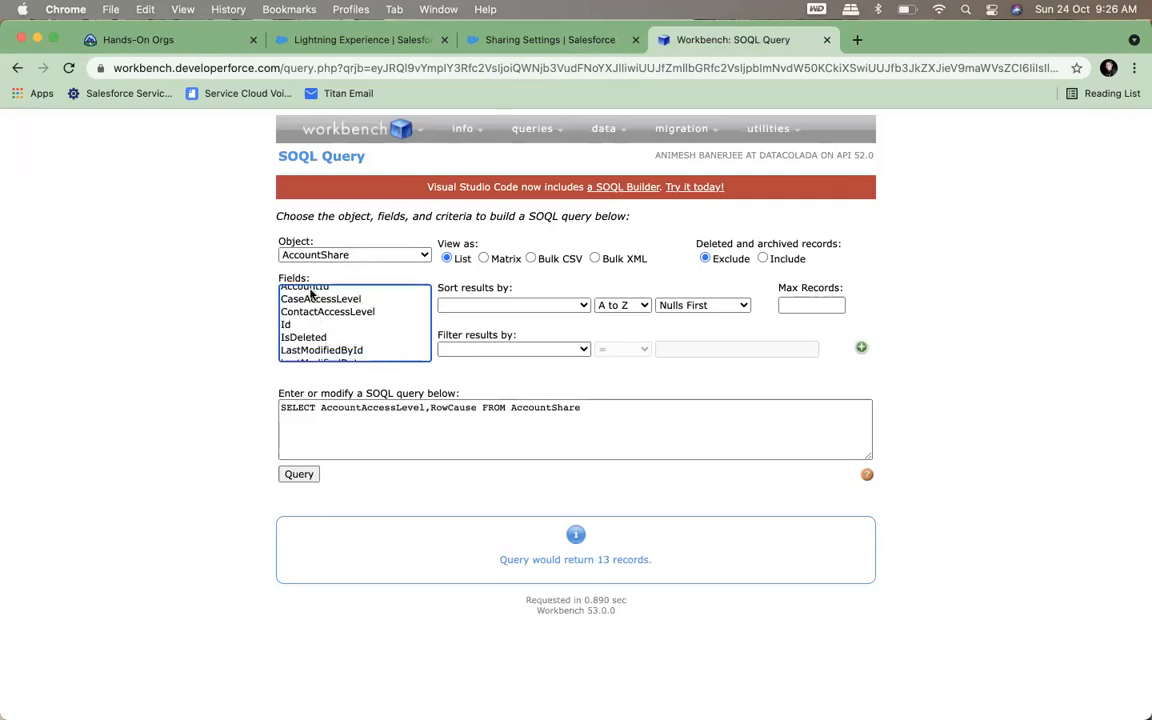
pyautogui.click(310, 291)
pyautogui.click(298, 474)
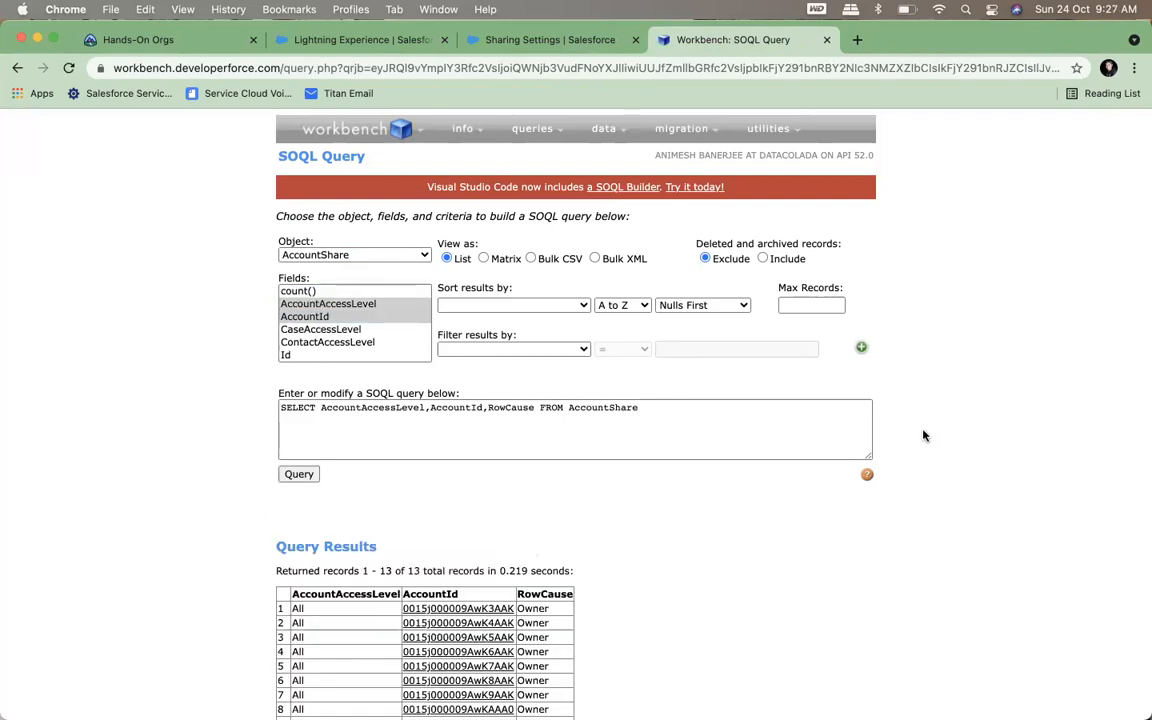
# Add the UserOrGroupId field to the AccountShare query and run it again
pyautogui.scroll(-3, 900, 475)
pyautogui.scroll(-4, 362, 218)
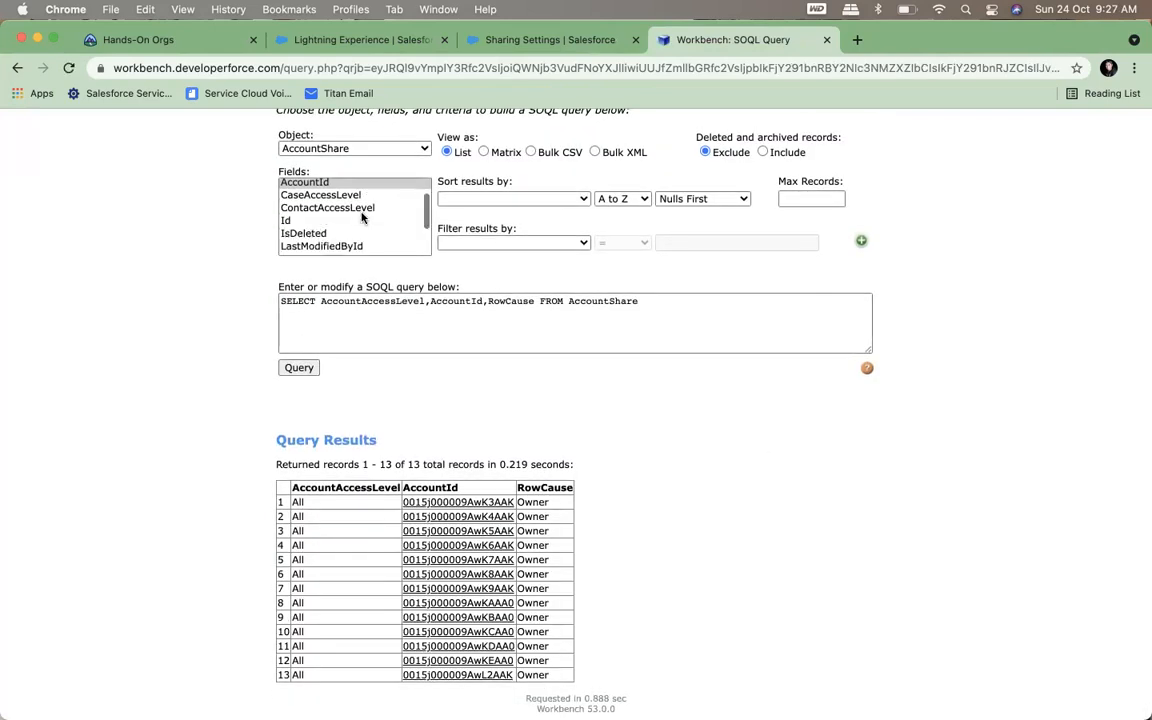
pyautogui.keyDown('super'); pyautogui.click(328, 249); pyautogui.keyUp('super')
pyautogui.click(299, 367)
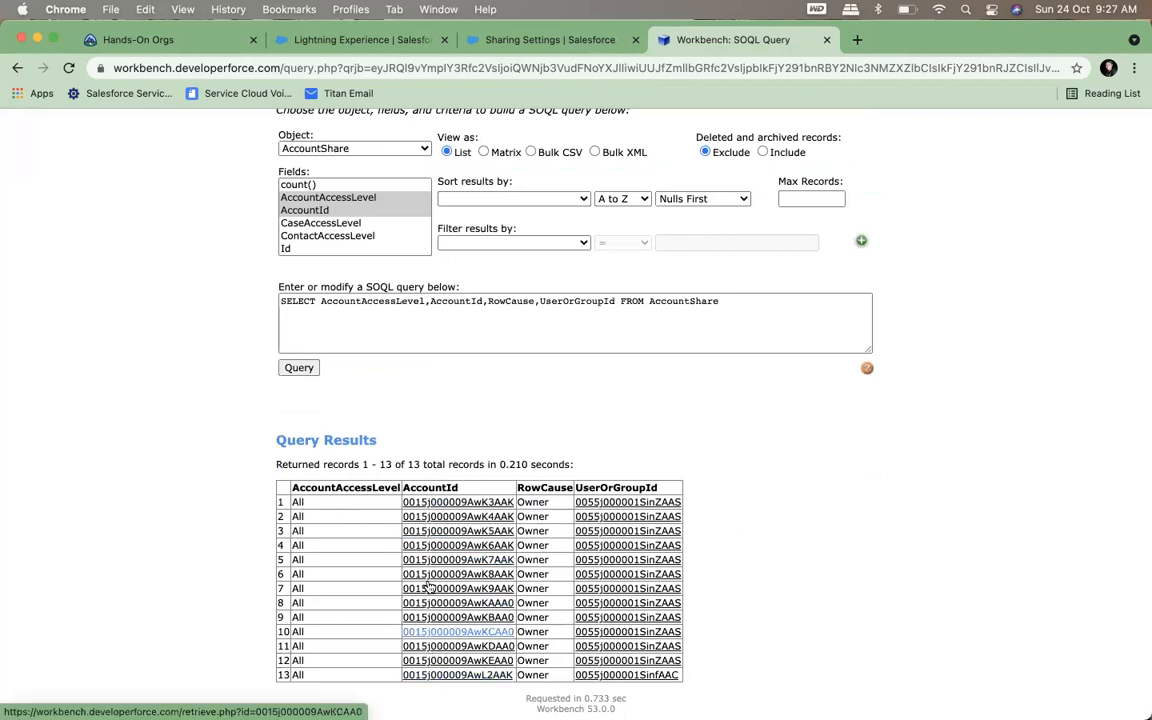
# Change AccountId to AccountId.Name in the query text and try to run the query
pyautogui.click(484, 300)
pyautogui.write('.Name')
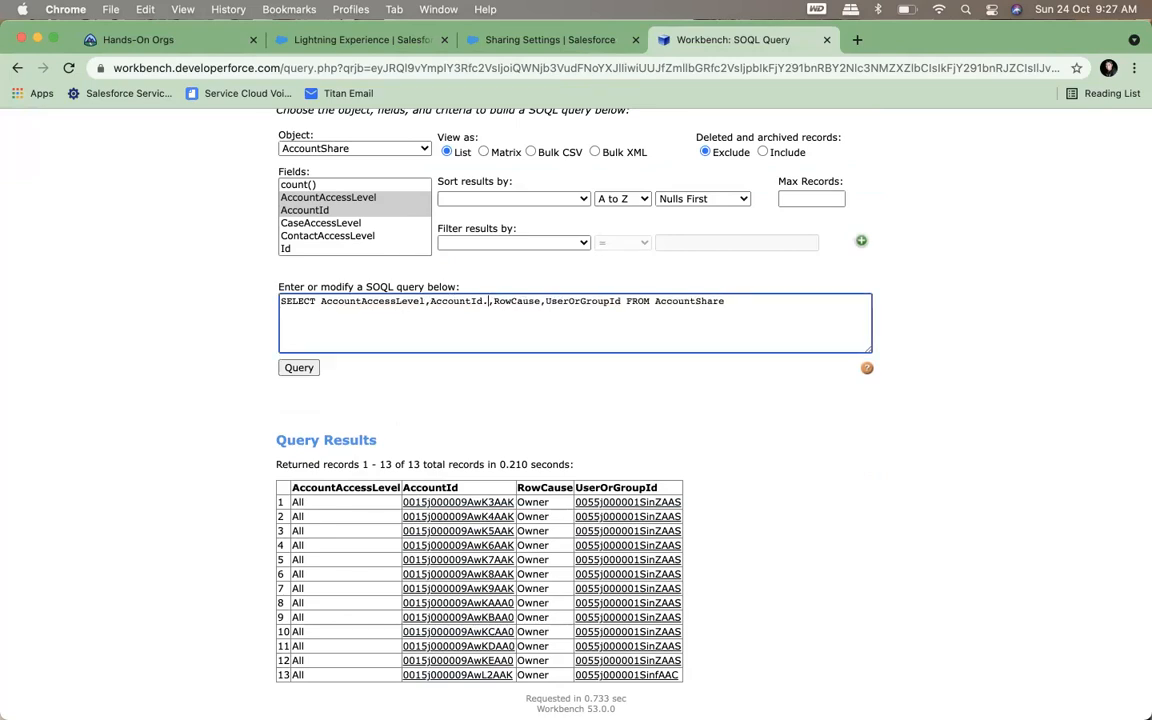
pyautogui.click(299, 368)
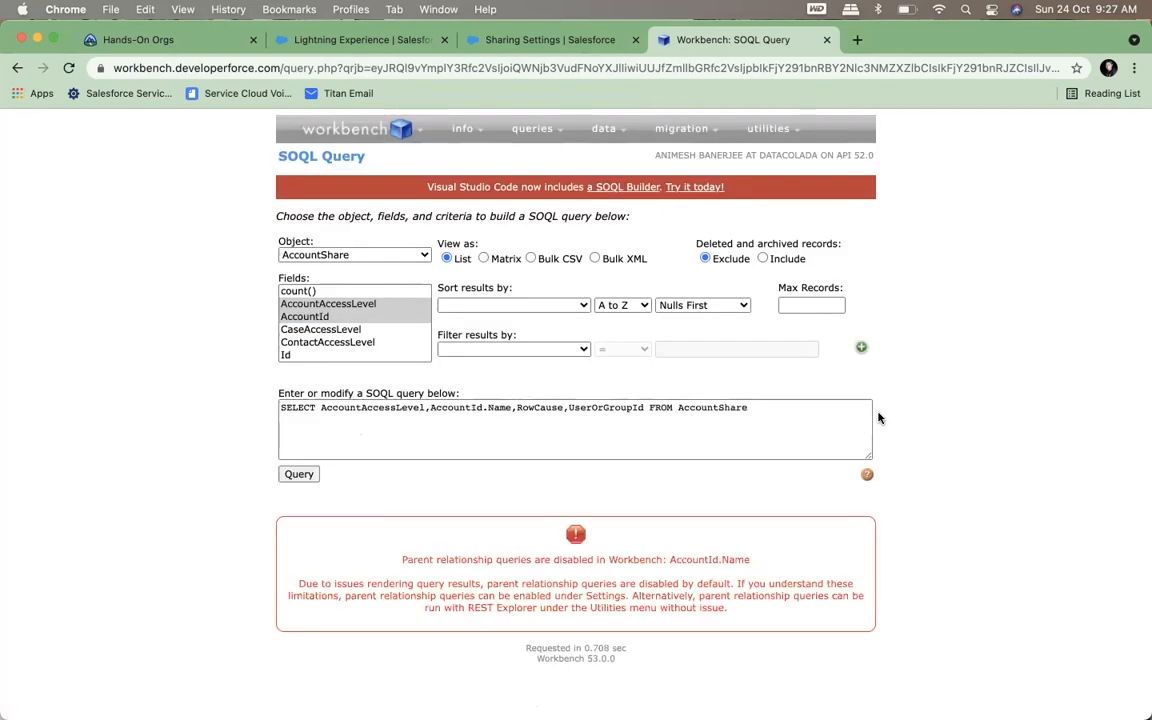
# Enable Allows SOQL Parent Relationship Queries in the Workbench settings and apply the change
pyautogui.moveTo(346, 147)
pyautogui.click(304, 157)
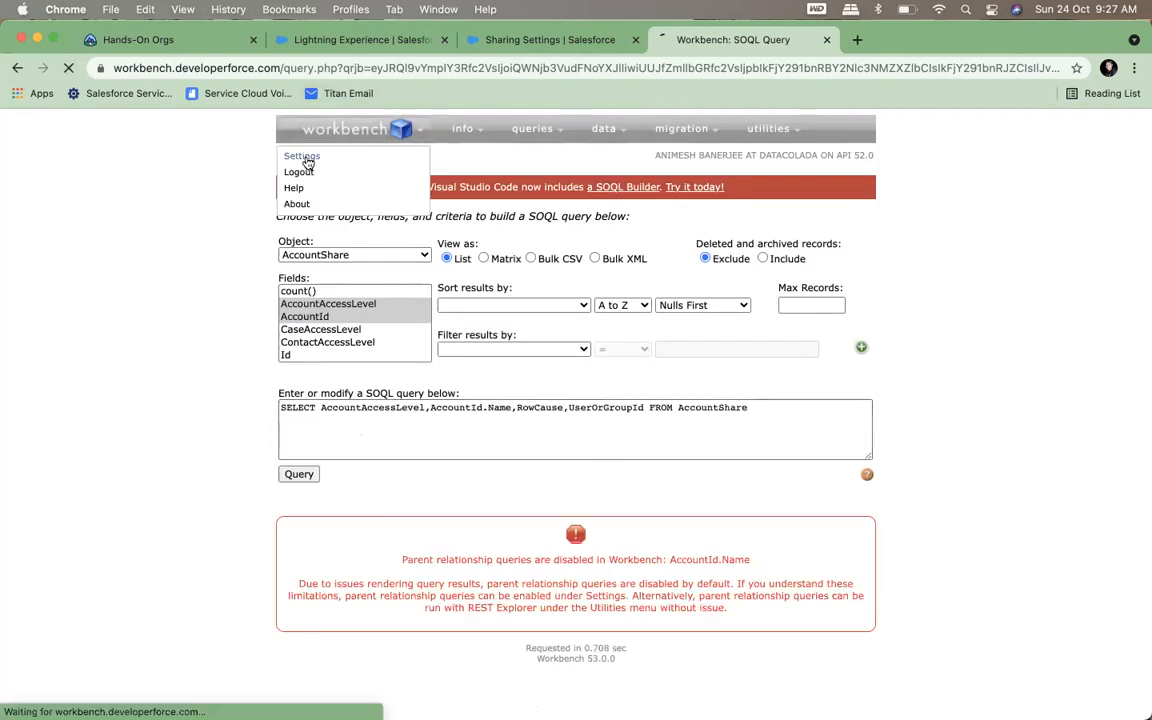
pyautogui.scroll(-10, 450, 410)
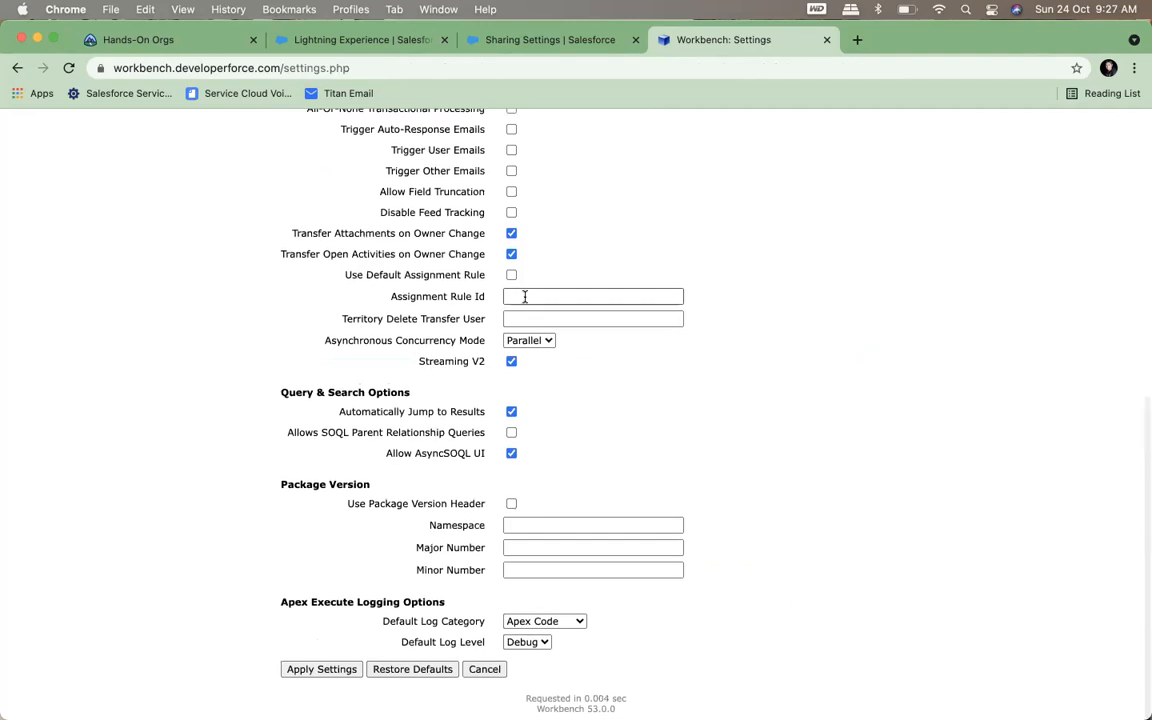
pyautogui.click(511, 432)
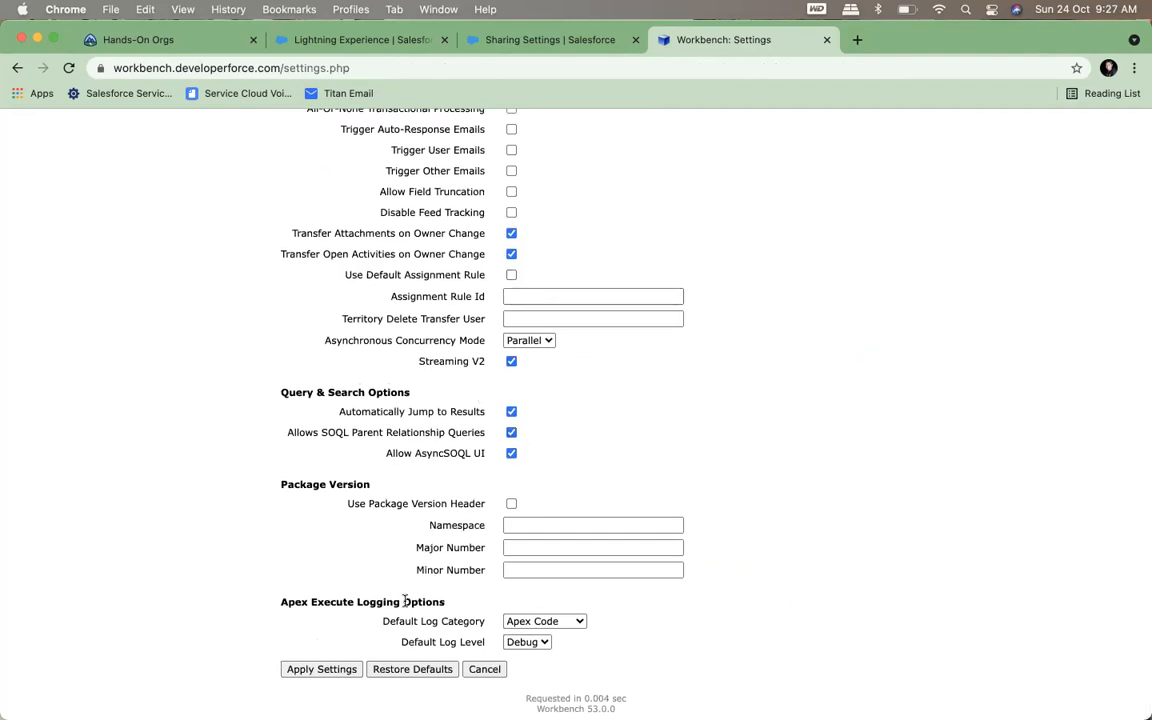
pyautogui.click(350, 670)
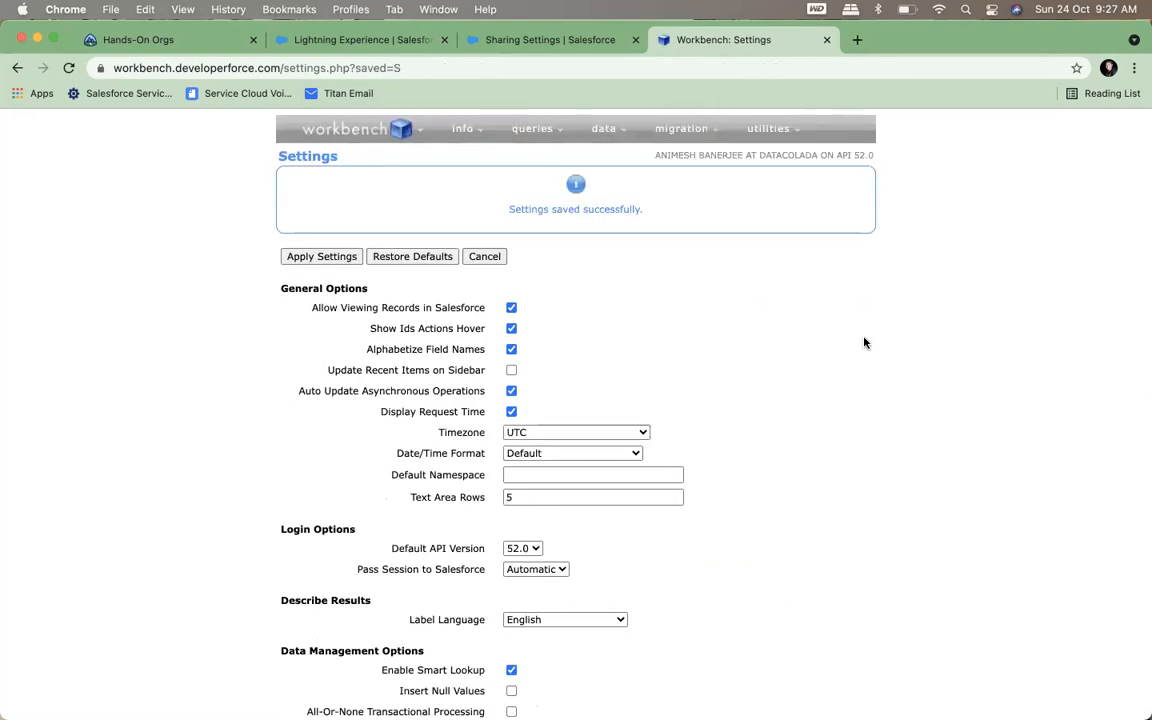
# Return to the SOQL query page and rerun the AccountShare query that uses AccountId.Name
pyautogui.moveTo(528, 134)
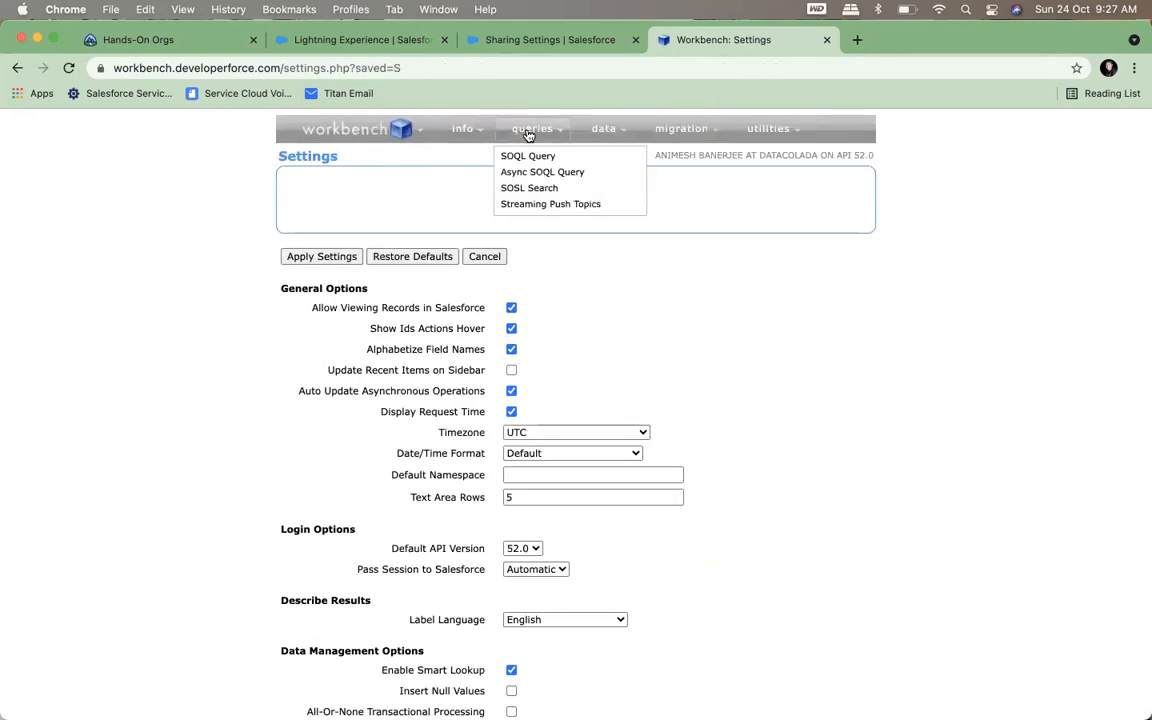
pyautogui.click(512, 156)
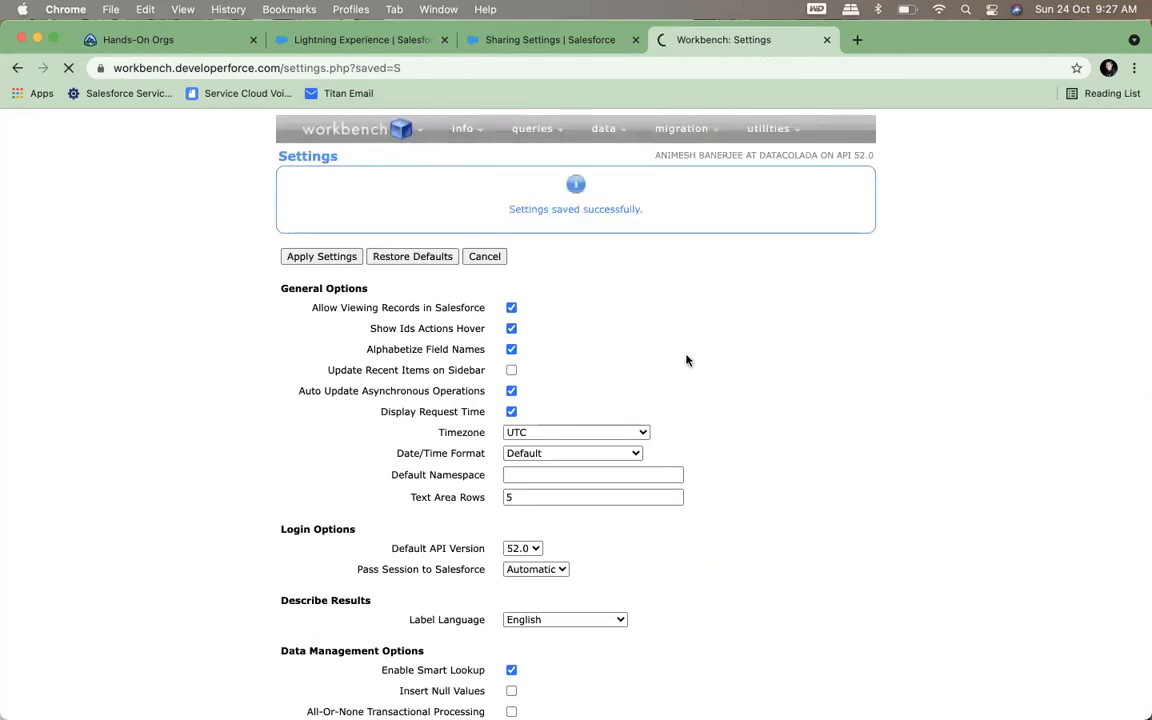
pyautogui.click(298, 474)
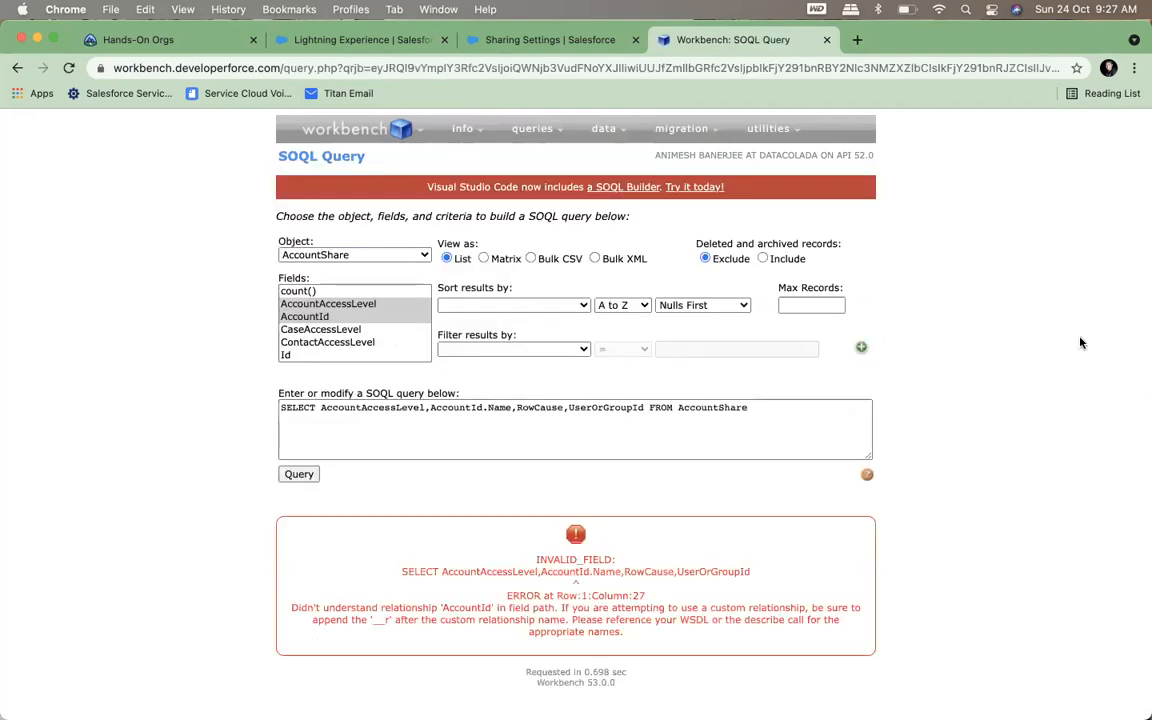
# Correct AccountId.Name to Account.Name in the query text and run the AccountShare query
pyautogui.click(485, 408)
pyautogui.press('BackSpace')
pyautogui.press('BackSpace')
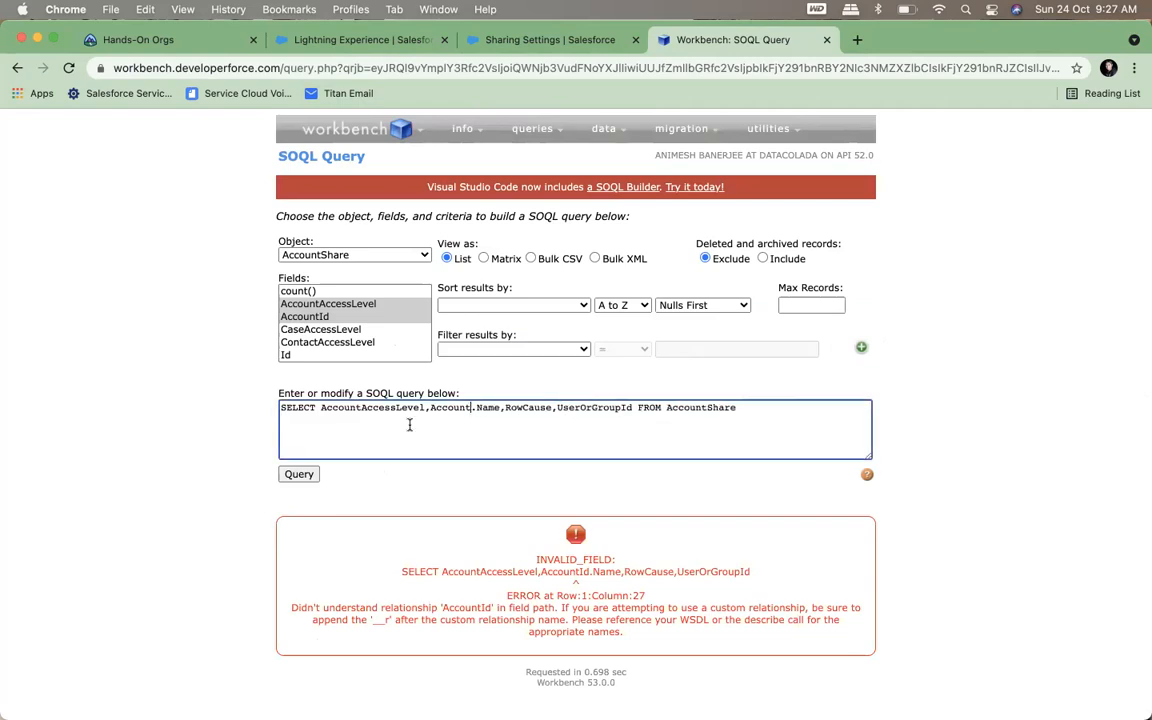
pyautogui.click(298, 474)
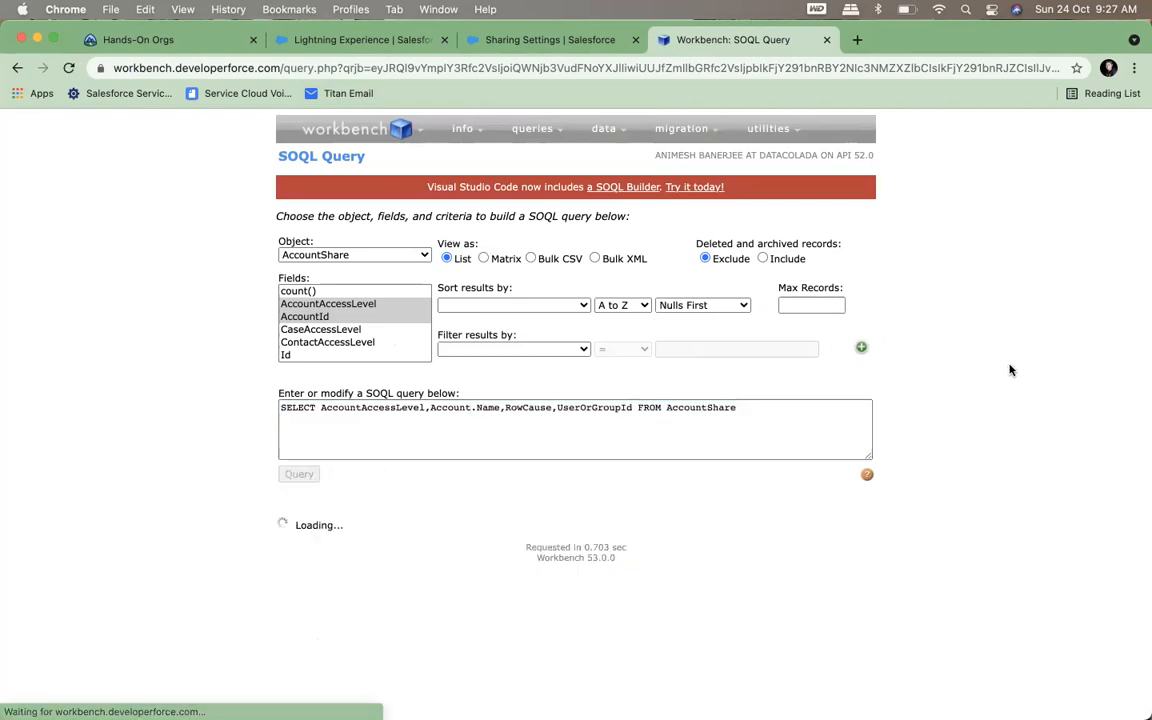
pyautogui.scroll(-2, 1010, 370)
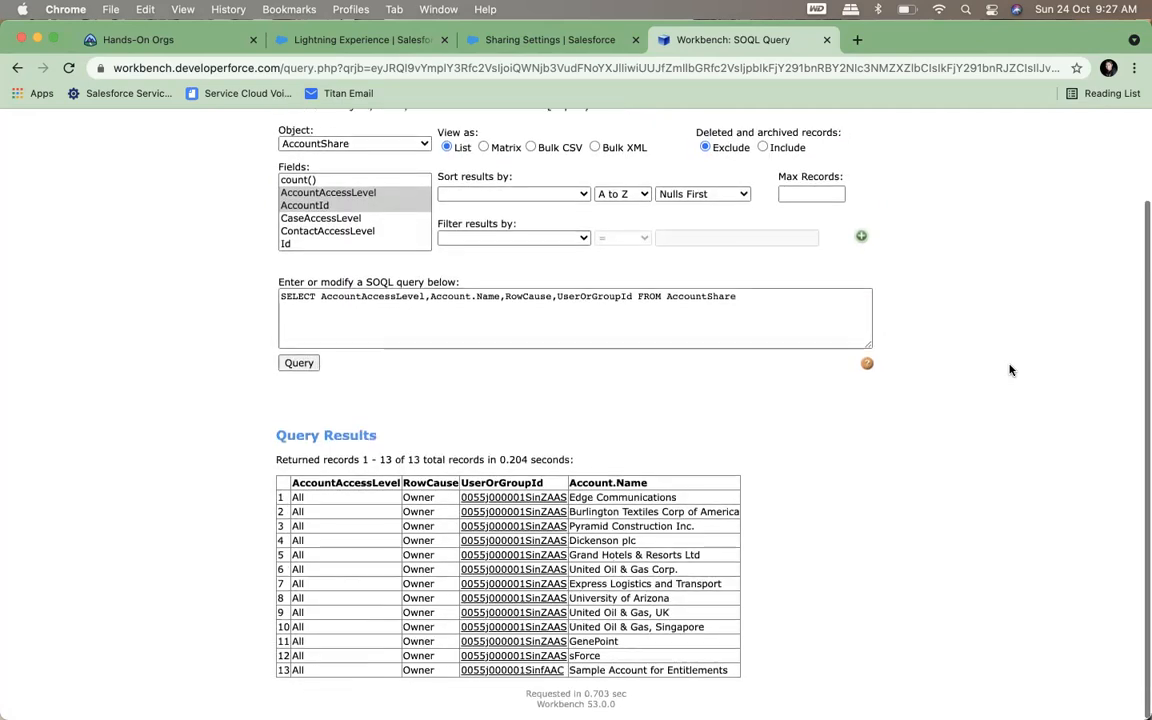
# Examine the account names, UserOrGroupId, RowCause and AccountAccessLevel values in the AccountShare query results
pyautogui.moveTo(580, 501); pyautogui.dragTo(607, 652)
pyautogui.click(607, 652)
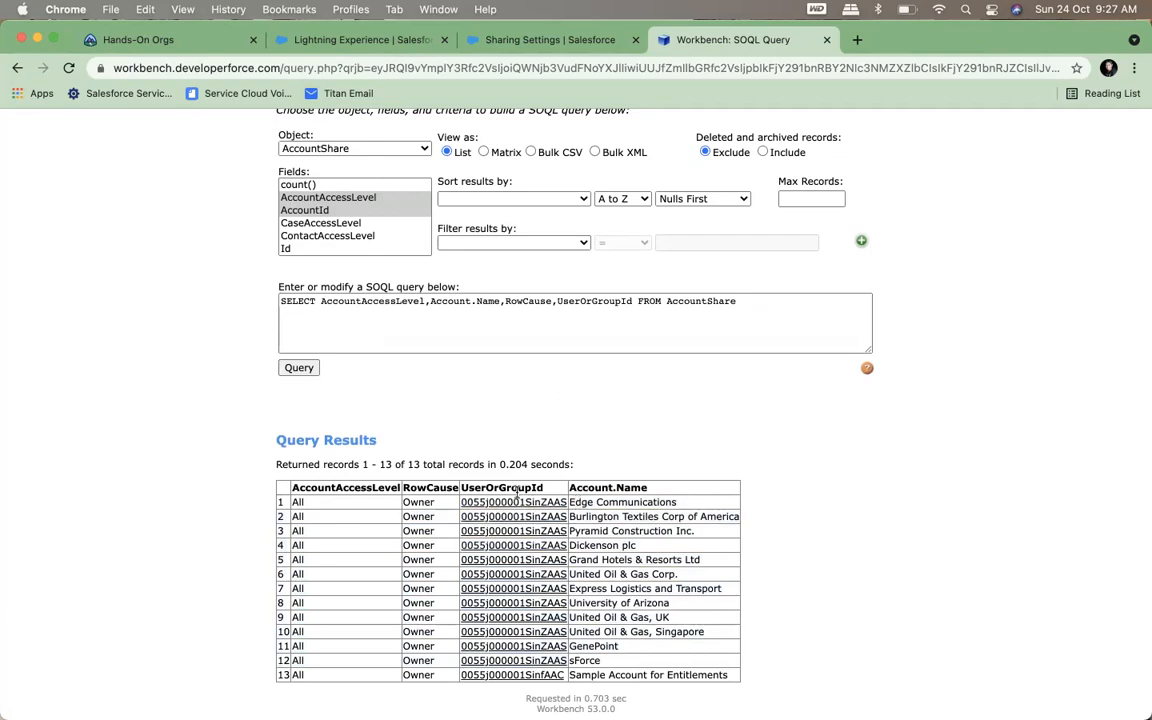
pyautogui.click(633, 303)
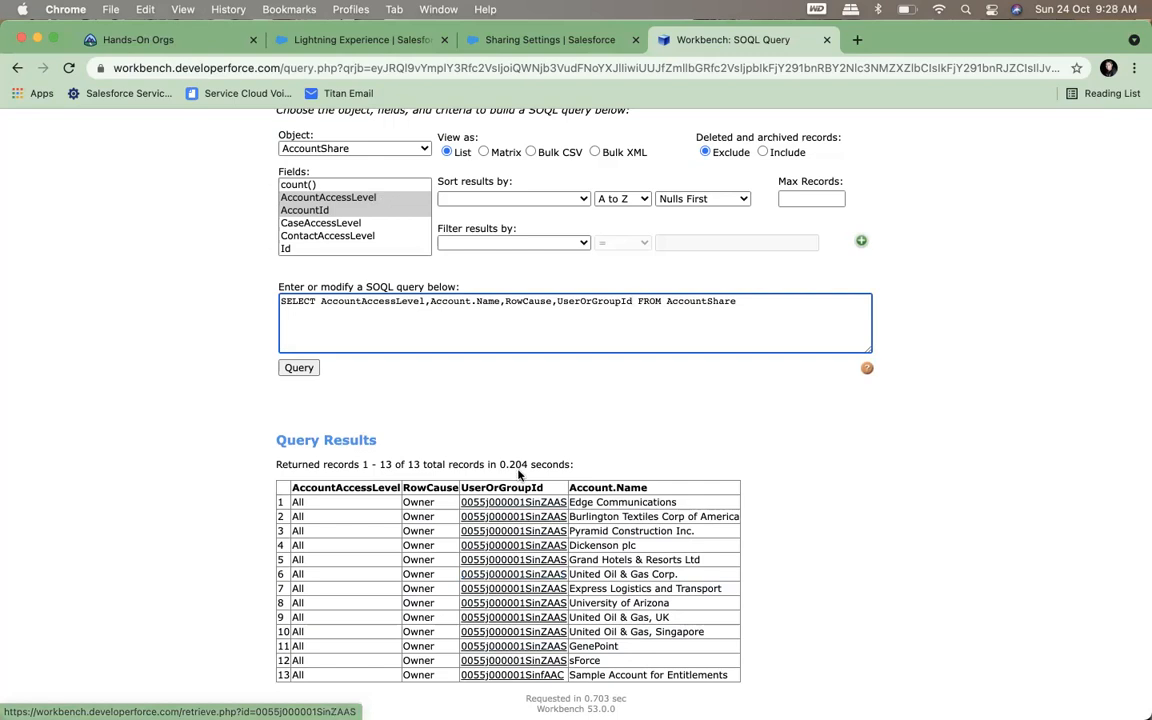
pyautogui.moveTo(502, 508)
pyautogui.click(419, 503)
pyautogui.doubleClick(417, 503)
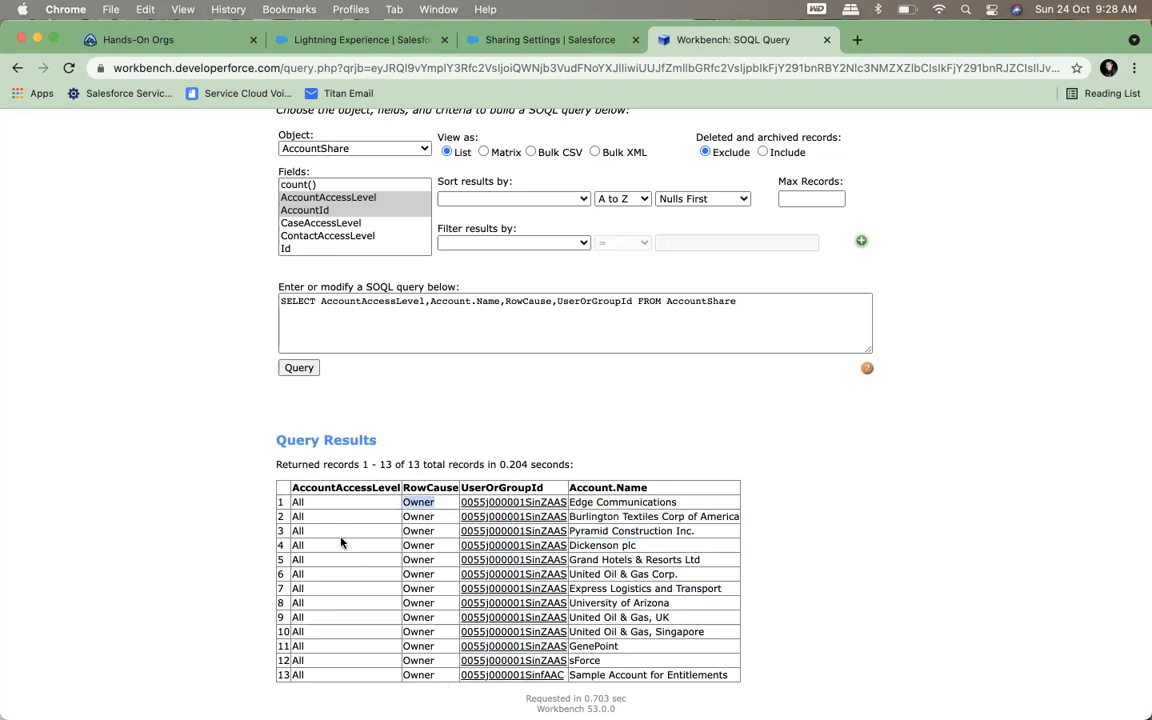
pyautogui.click(296, 503)
# Switch to the Salesforce playground welcome page, allow its notifications and return to the Workbench query results
pyautogui.click(536, 47)
pyautogui.click(301, 38)
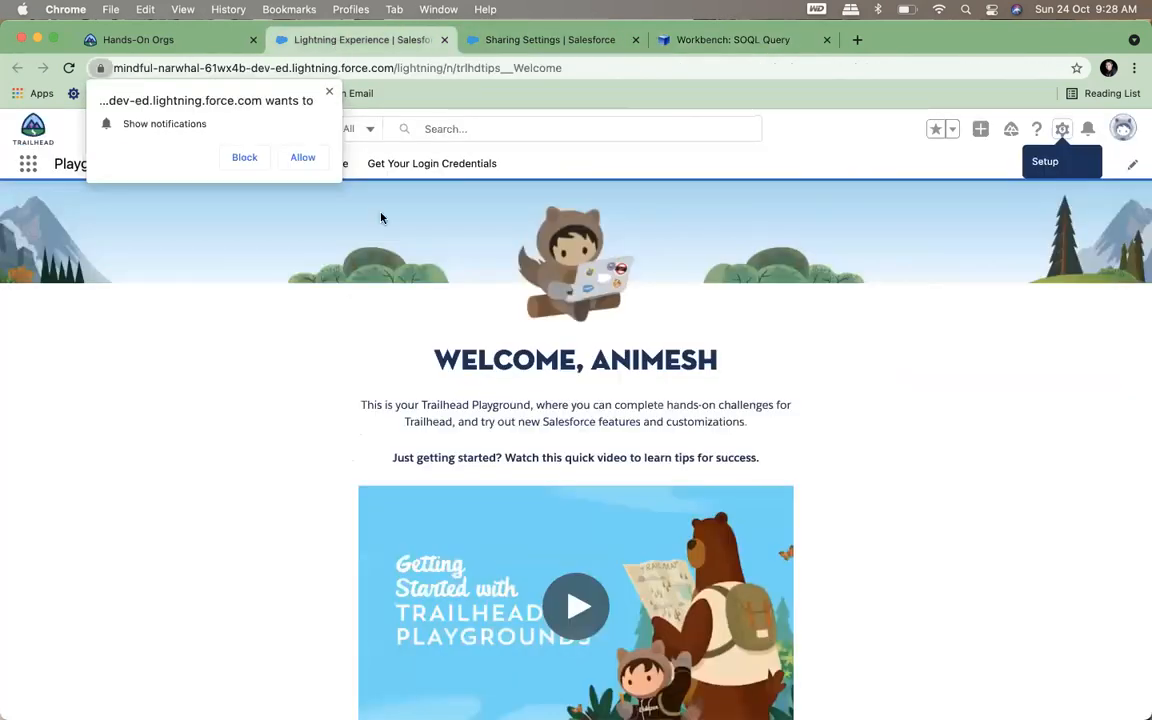
pyautogui.click(288, 159)
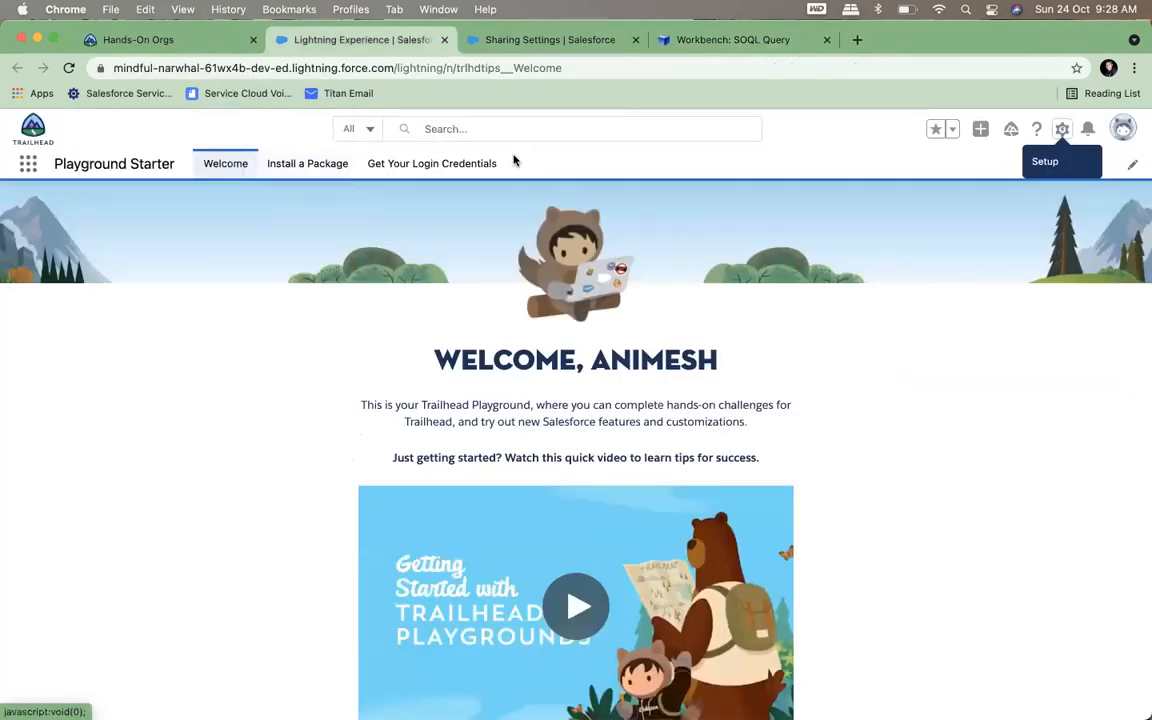
pyautogui.click(670, 42)
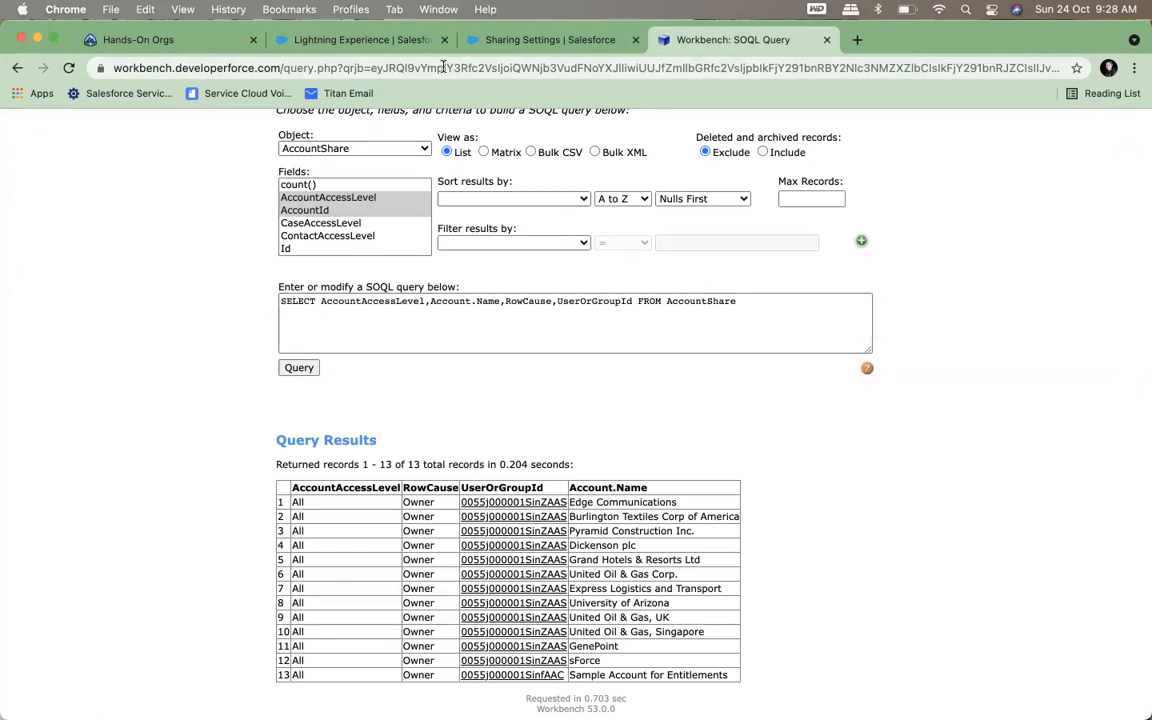
# Switch to the Salesforce playground, find and open the Sales app, and go to its Accounts
pyautogui.click(350, 40)
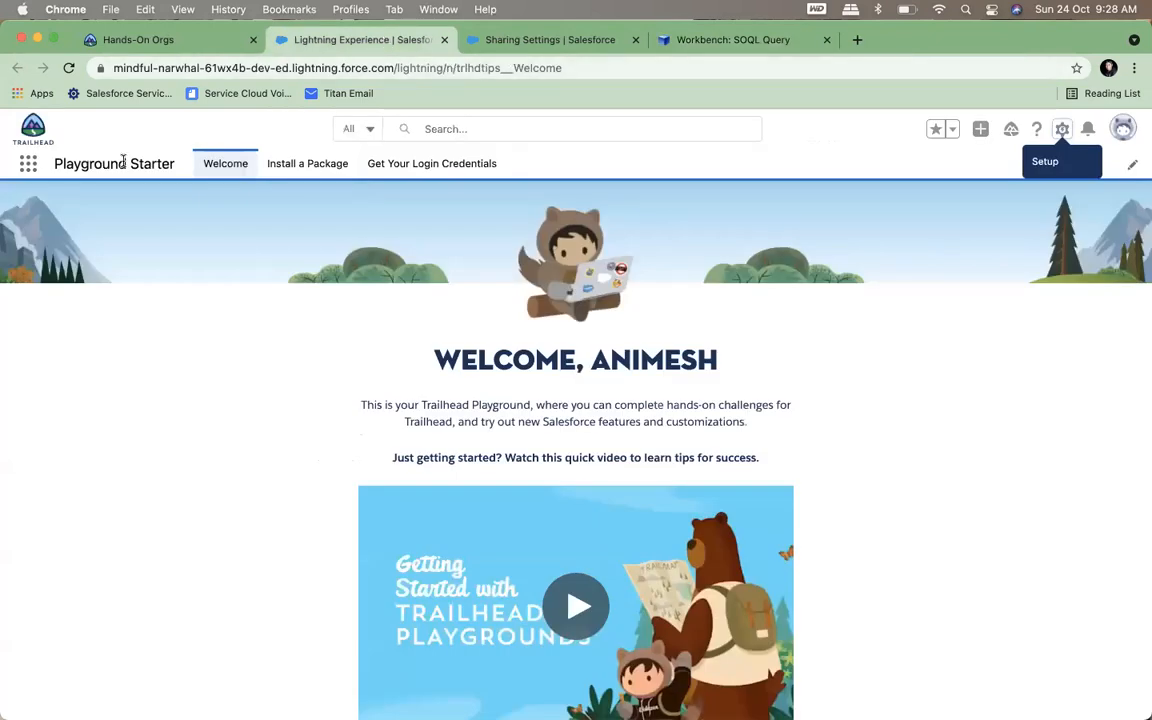
pyautogui.click(27, 167)
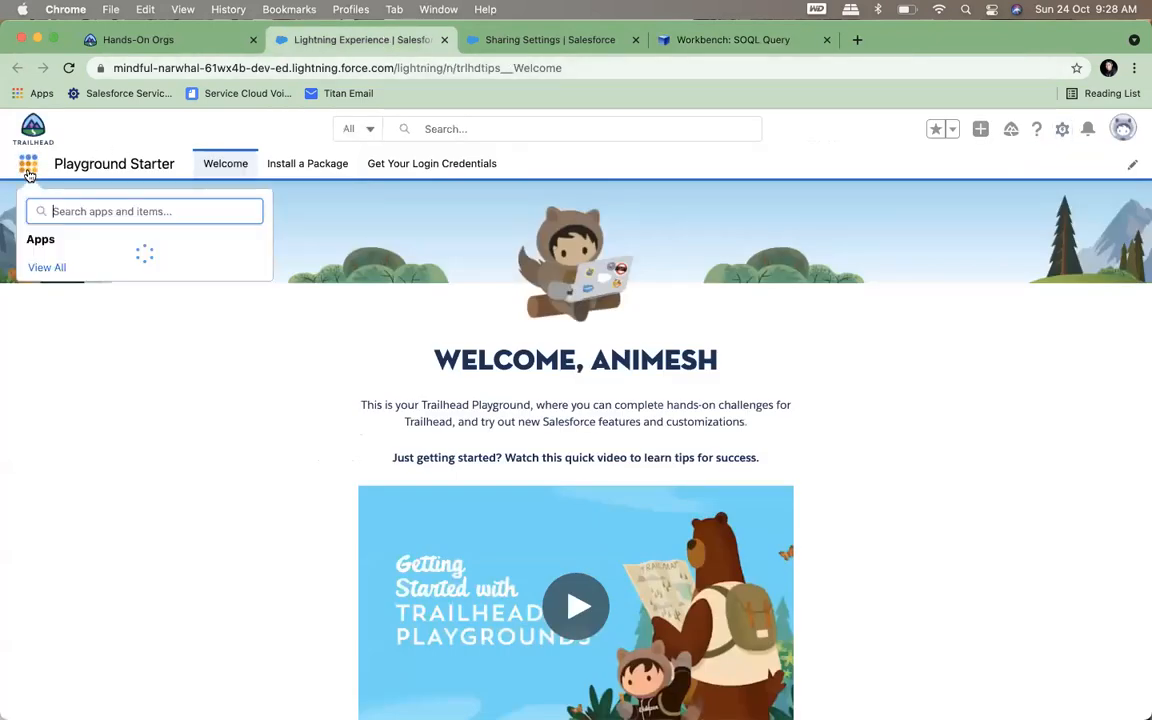
pyautogui.write('sales')
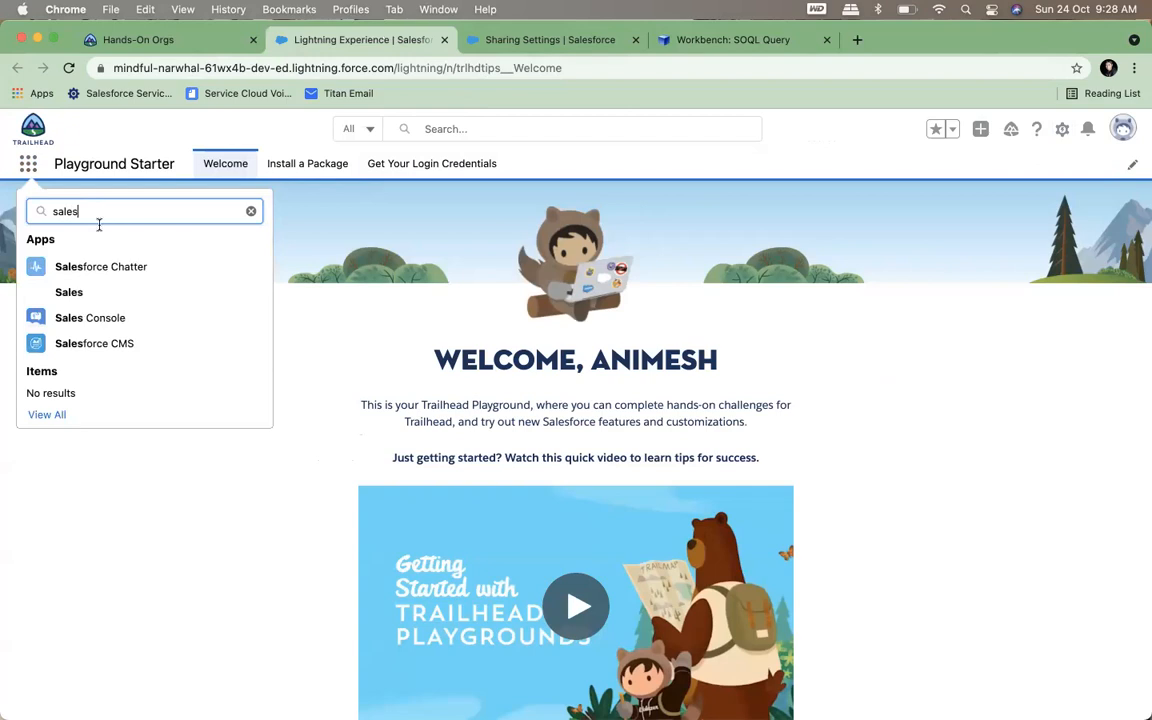
pyautogui.click(67, 295)
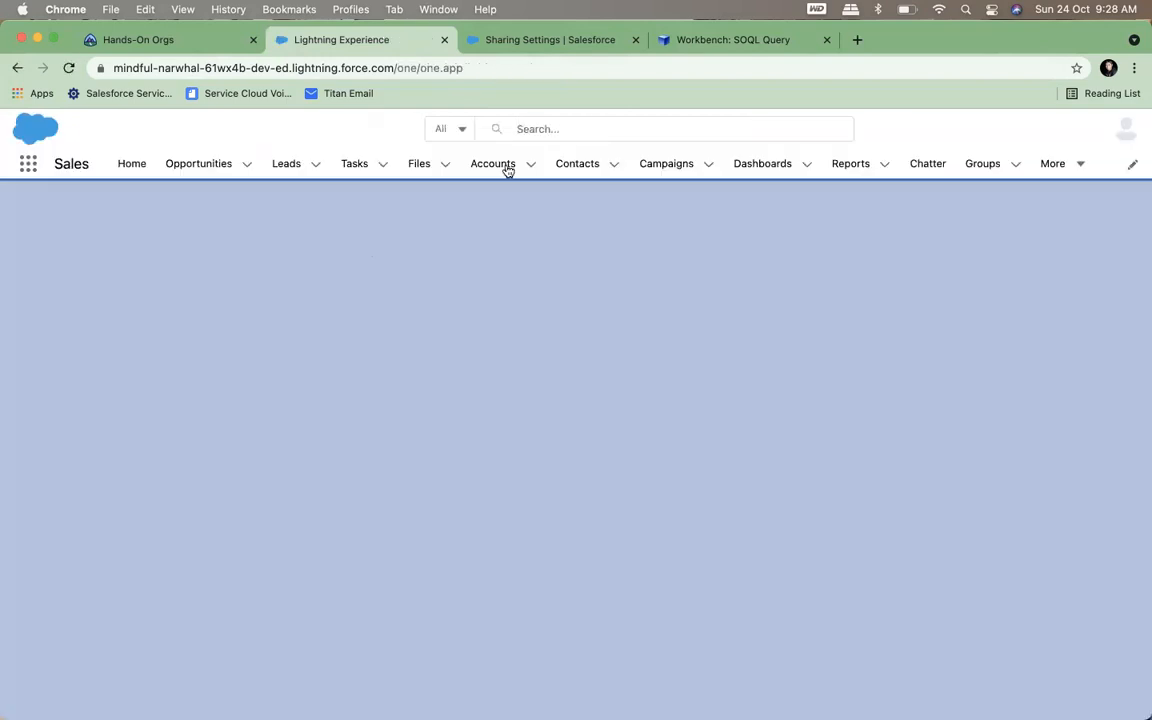
pyautogui.click(506, 169)
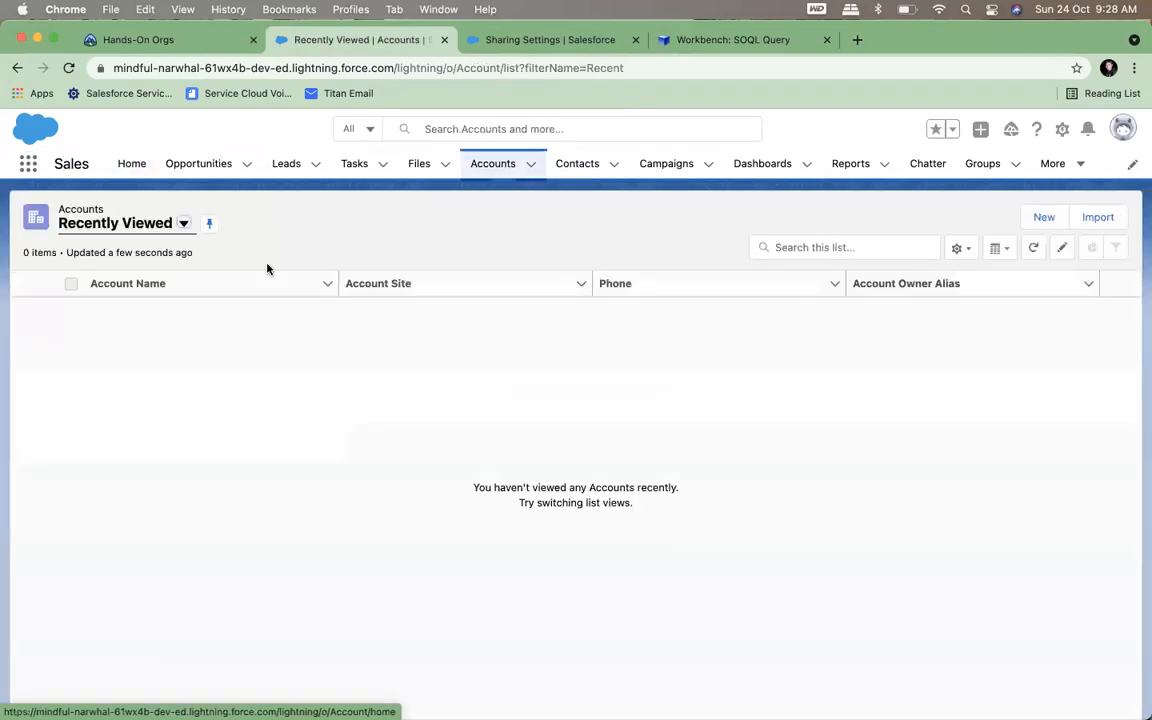
# Switch the account list to the All Accounts view and open the Burlington Textiles Corp of America record
pyautogui.click(184, 223)
pyautogui.click(143, 281)
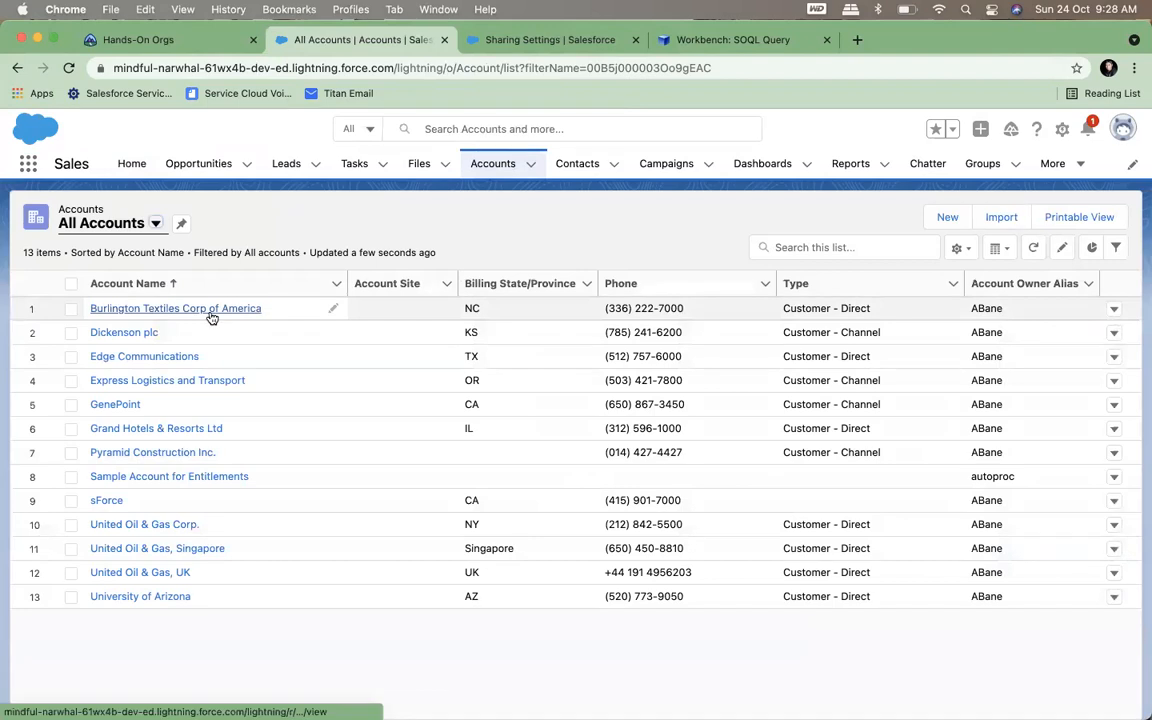
pyautogui.click(200, 309)
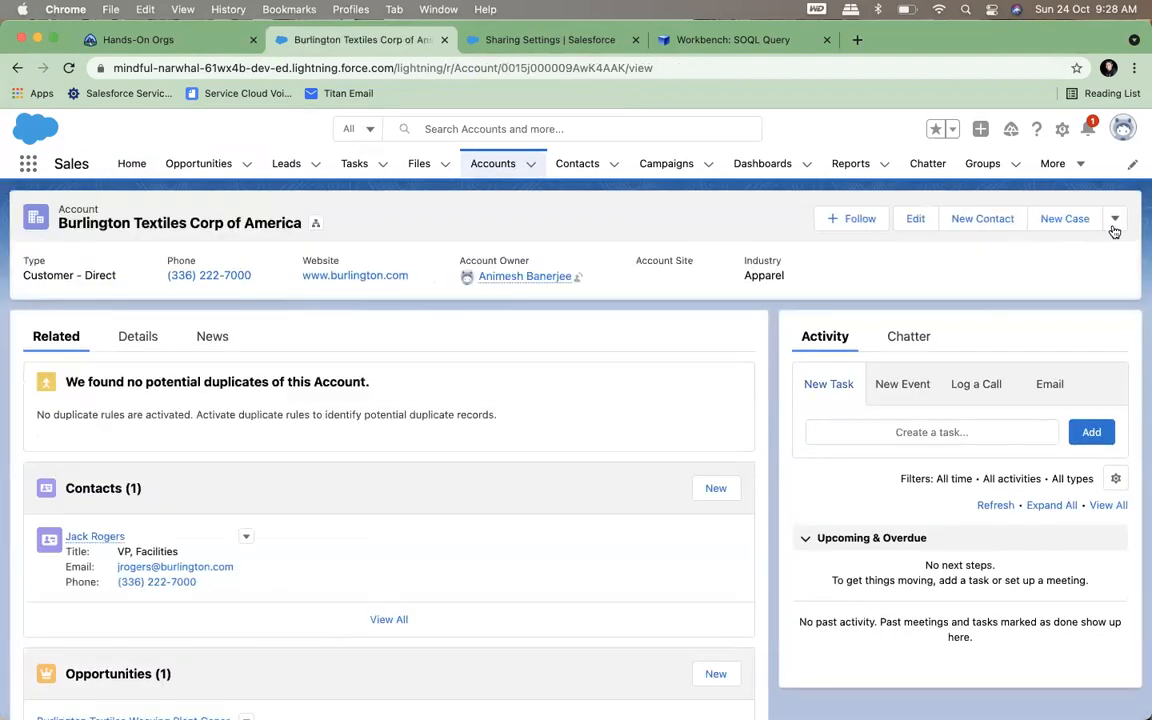
# Share the Burlington Textiles Corp of America account with Integration User, with Read Only account access and Private case and opportunity access
pyautogui.click(1114, 219)
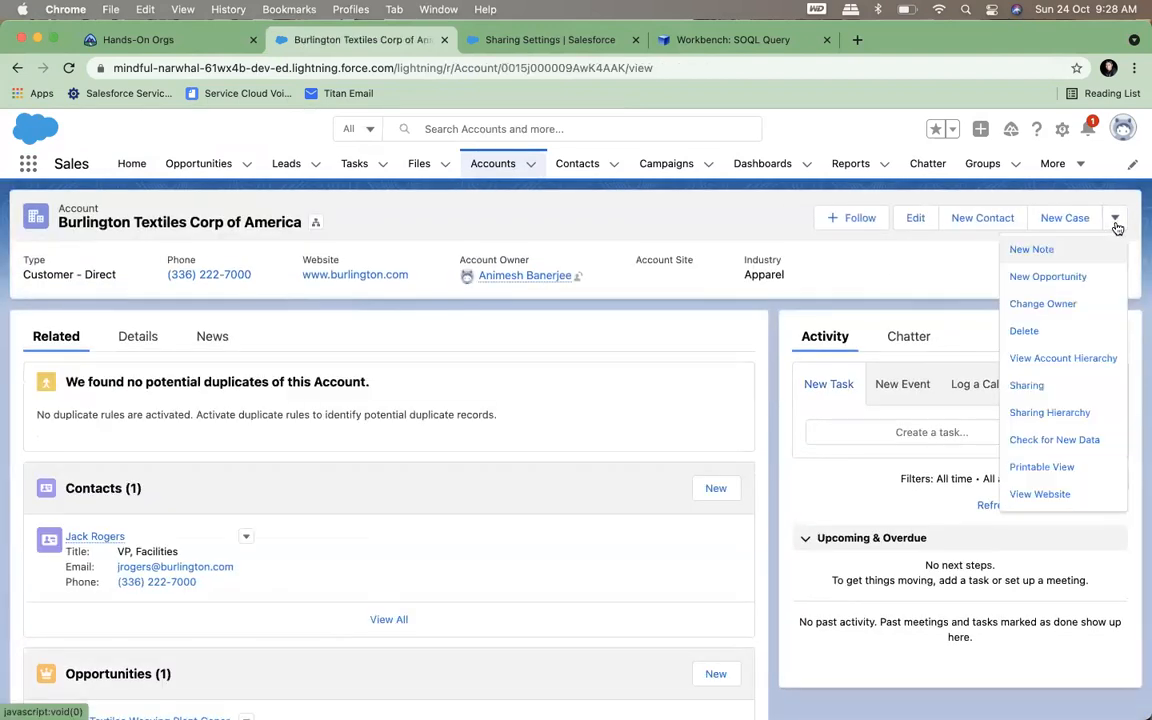
pyautogui.click(1030, 386)
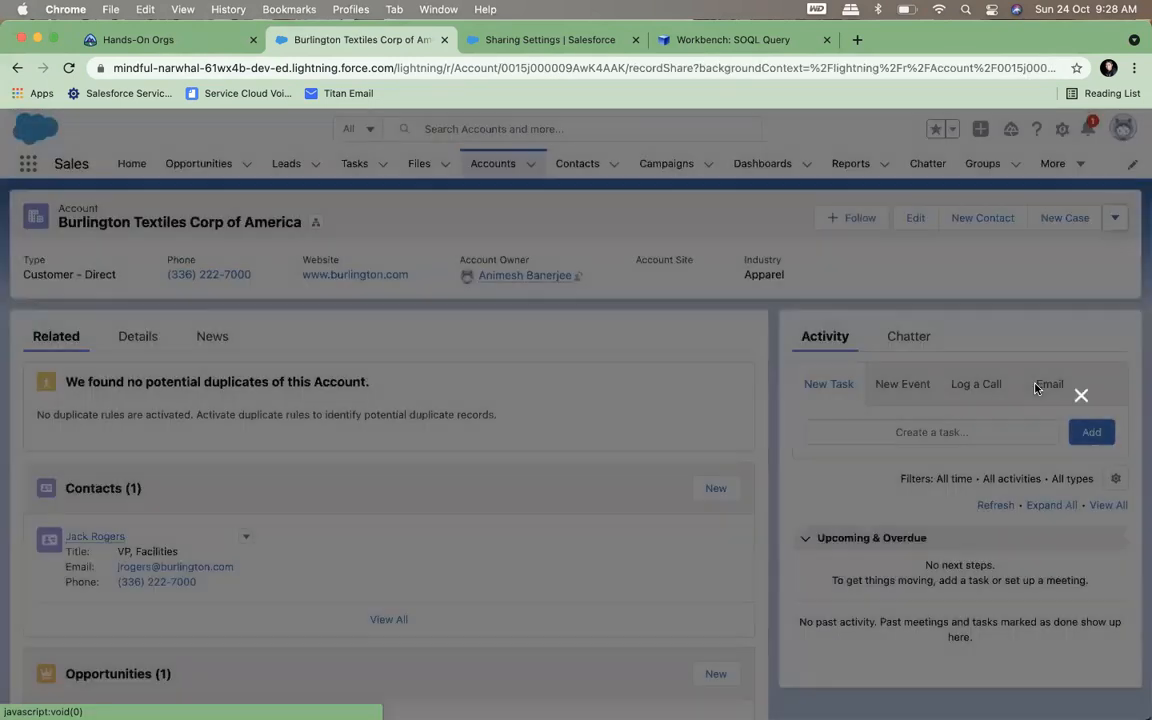
pyautogui.write('in')
pyautogui.click(179, 411)
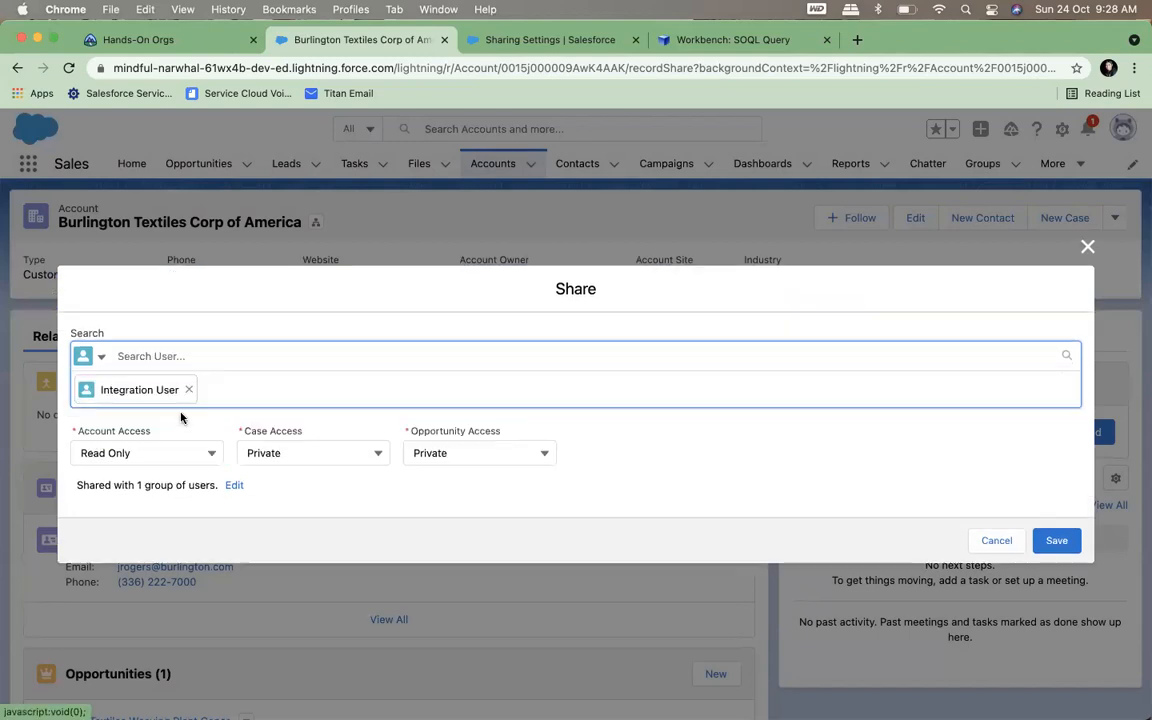
pyautogui.click(142, 455)
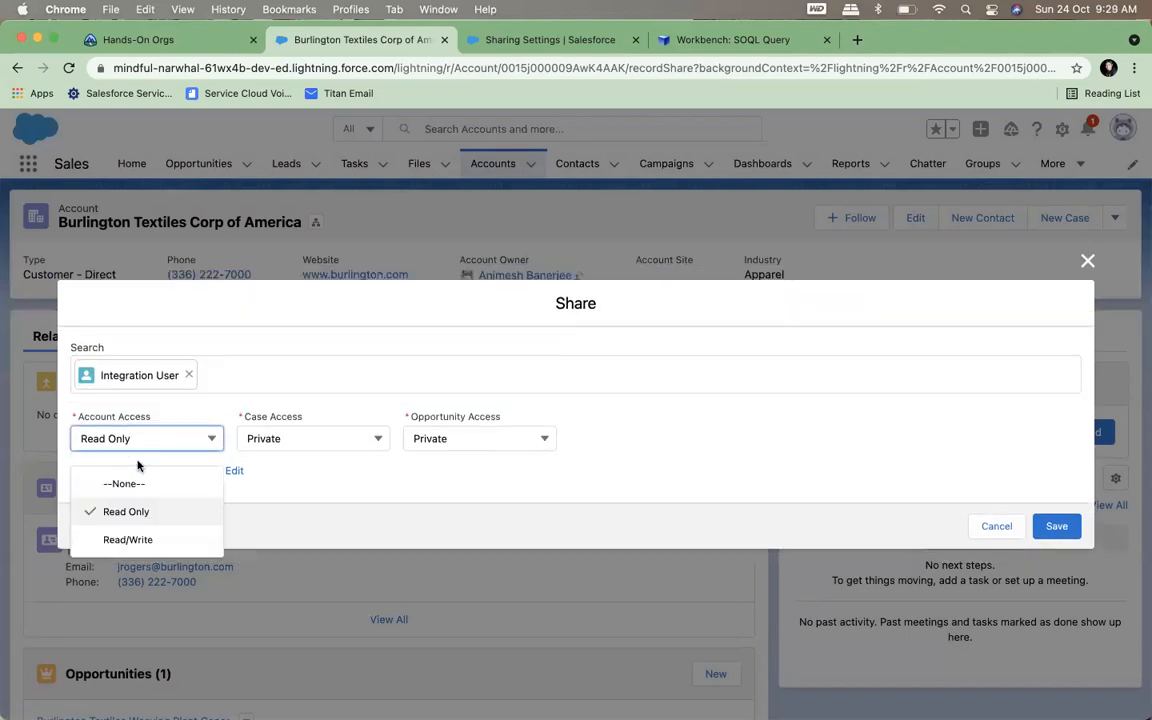
pyautogui.click(280, 486)
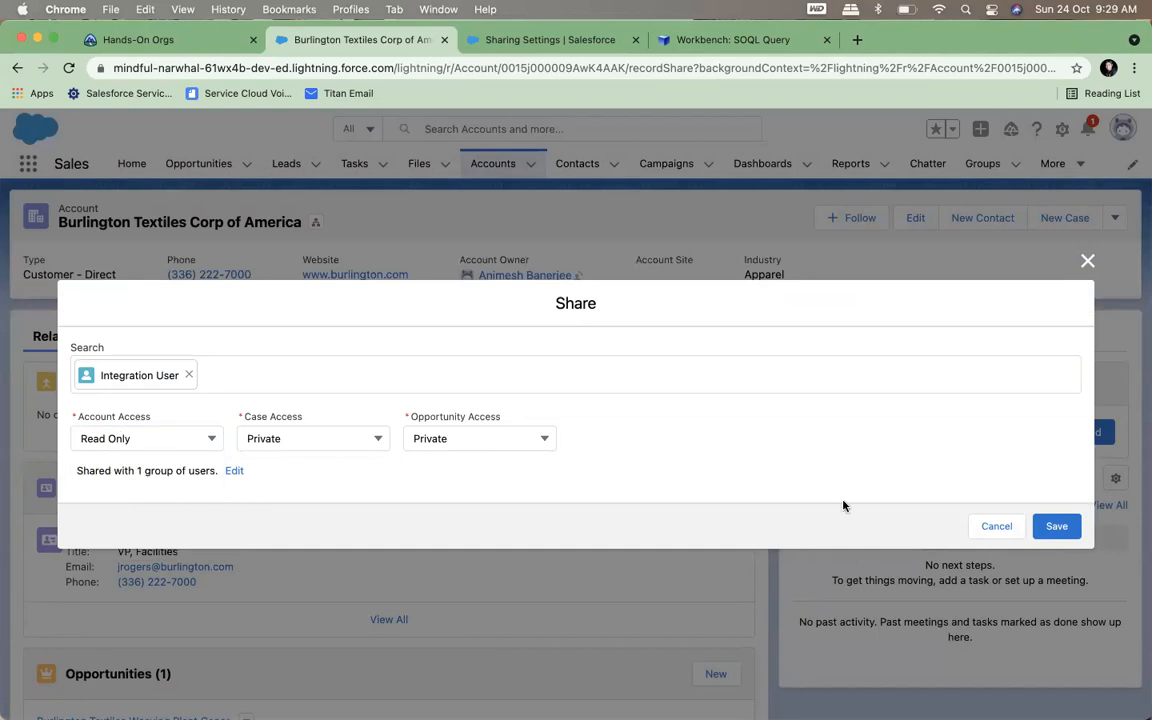
pyautogui.click(1070, 530)
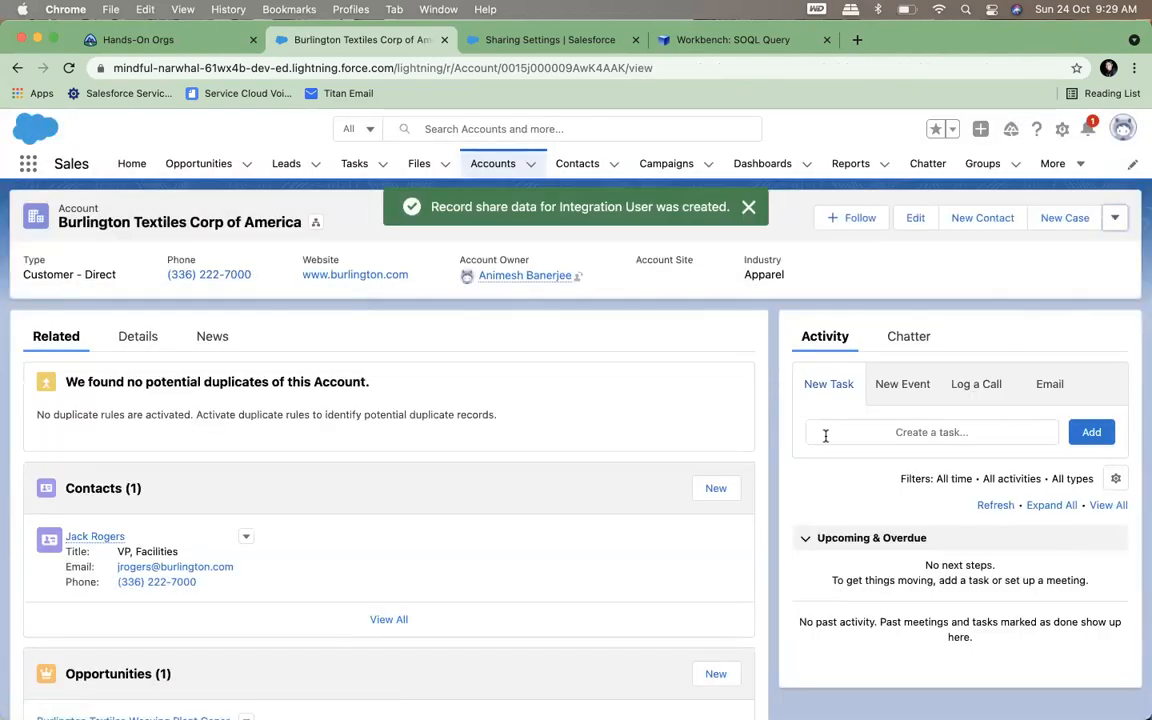
# Switch to Workbench, rerun the AccountShare query and check the row added for Burlington Textiles Corp of America
pyautogui.click(716, 44)
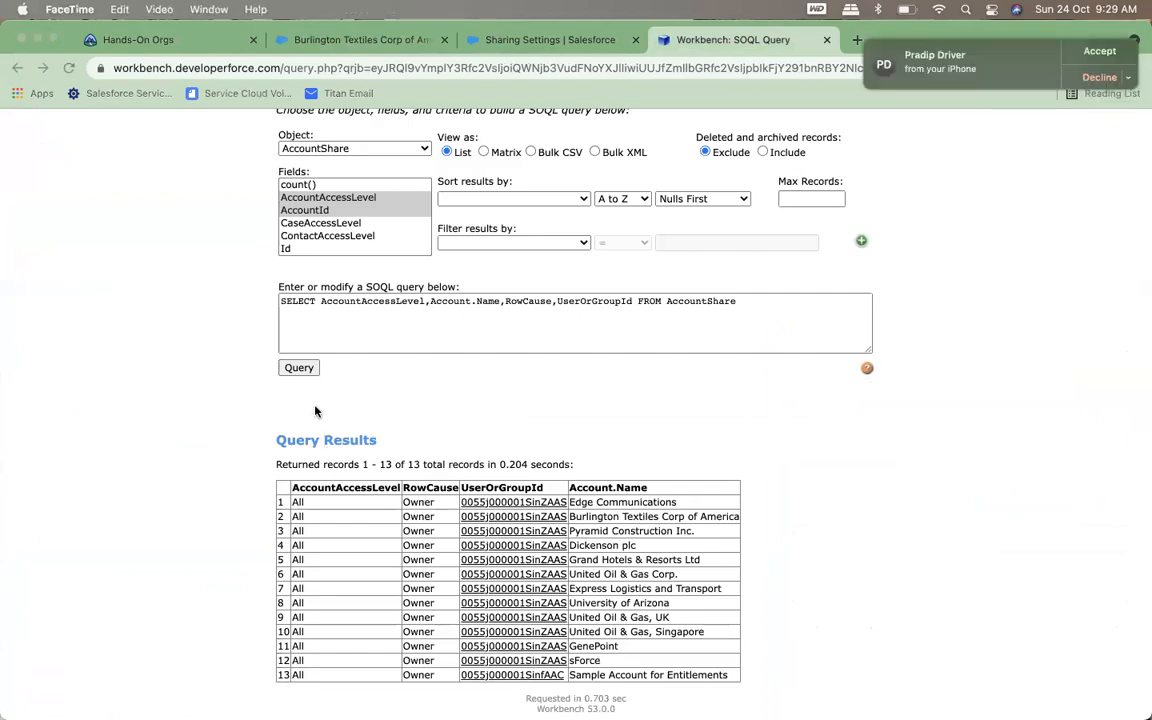
pyautogui.click(301, 369)
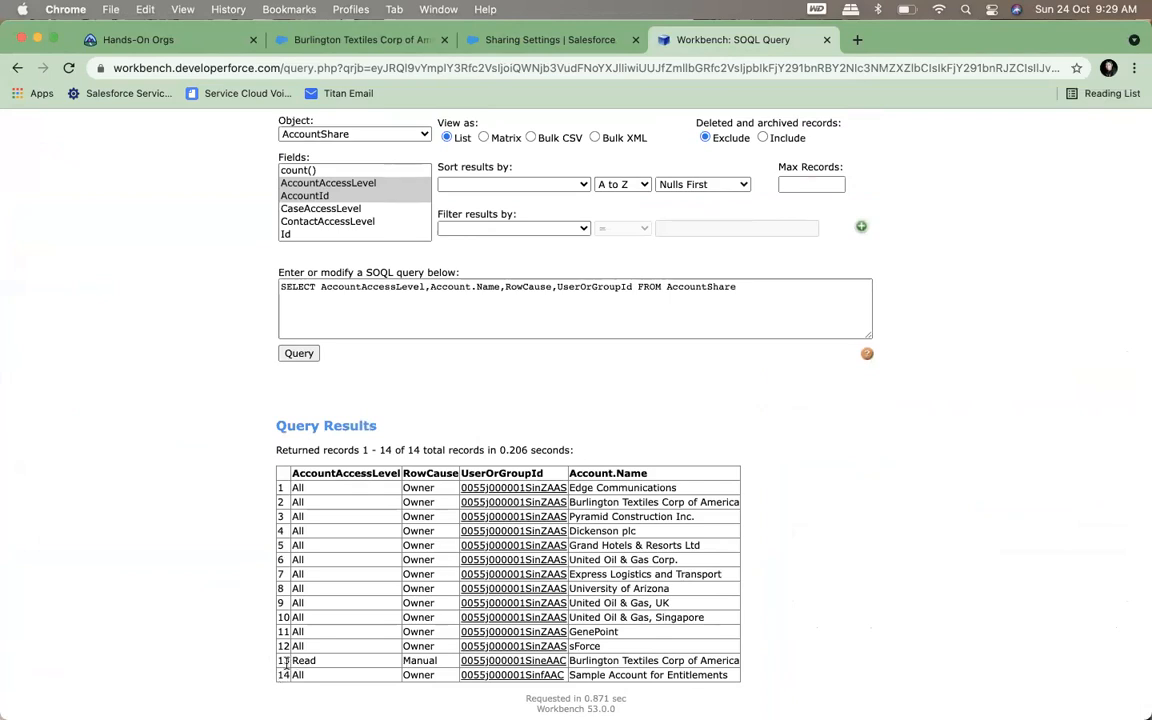
pyautogui.doubleClick(424, 661)
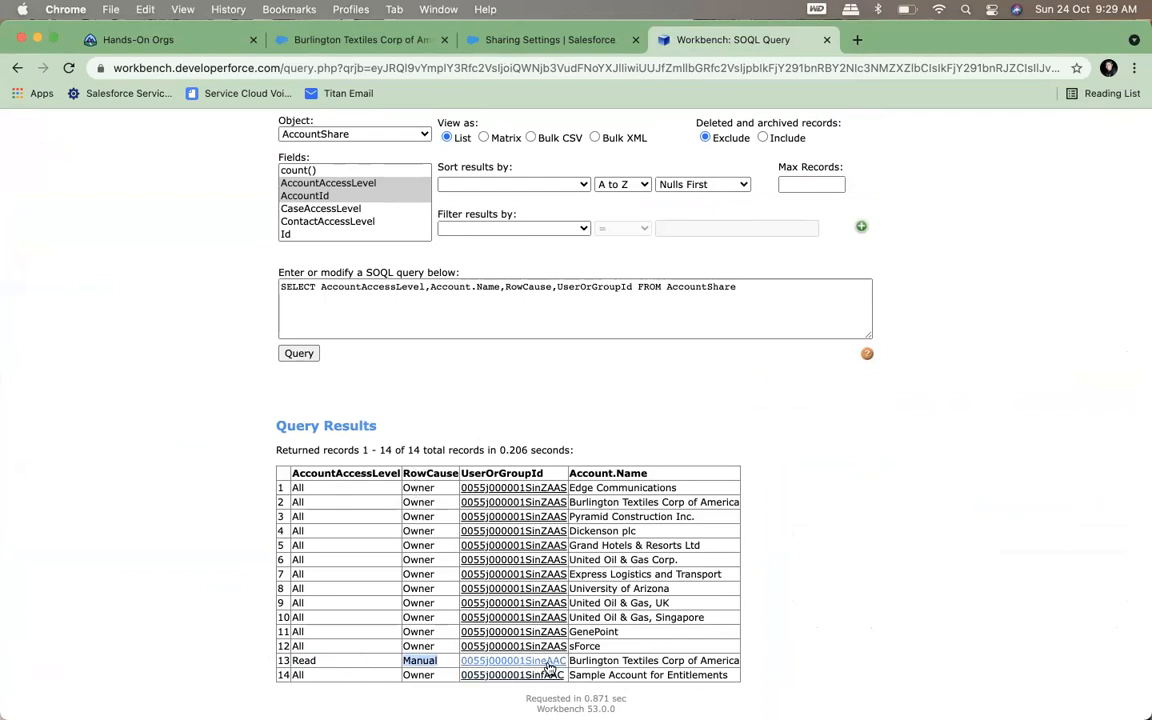
pyautogui.moveTo(512, 661)
pyautogui.click(672, 657)
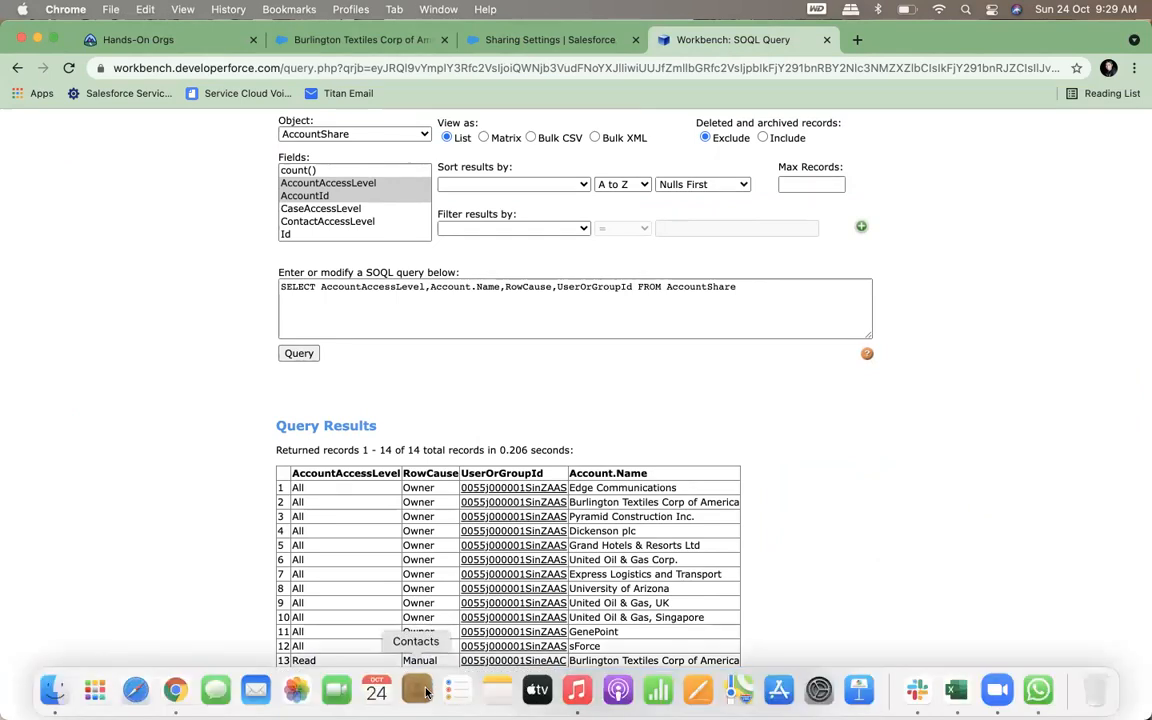
pyautogui.click(413, 692)
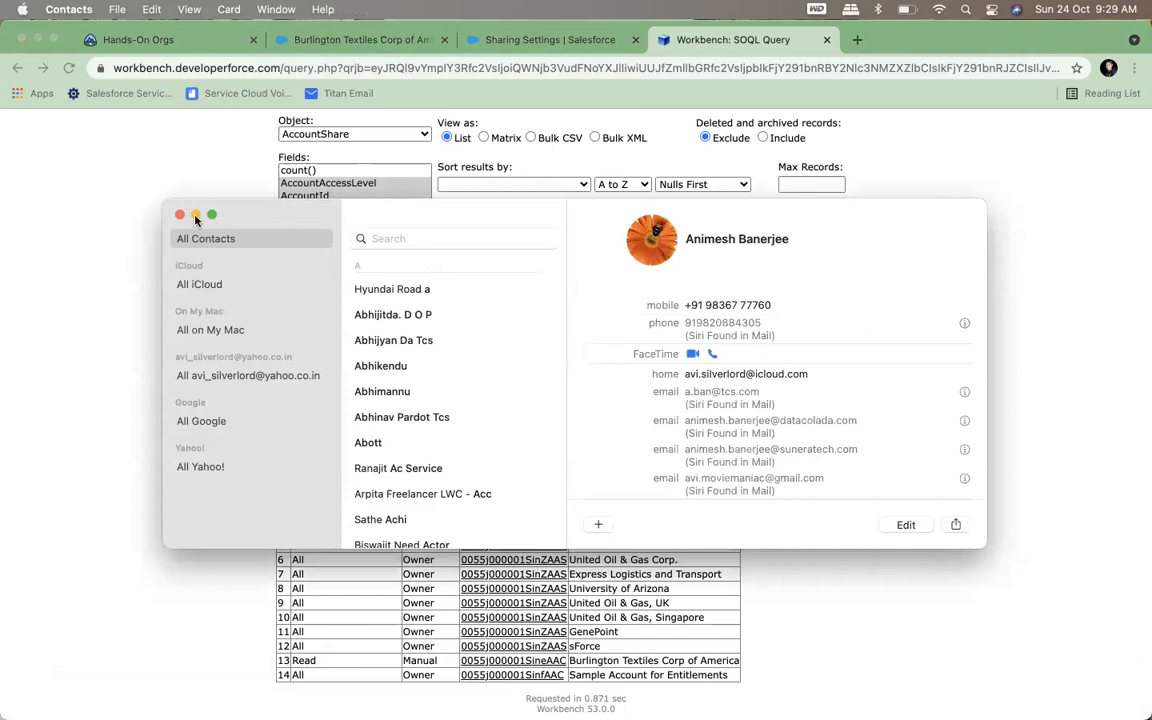
pyautogui.click(180, 215)
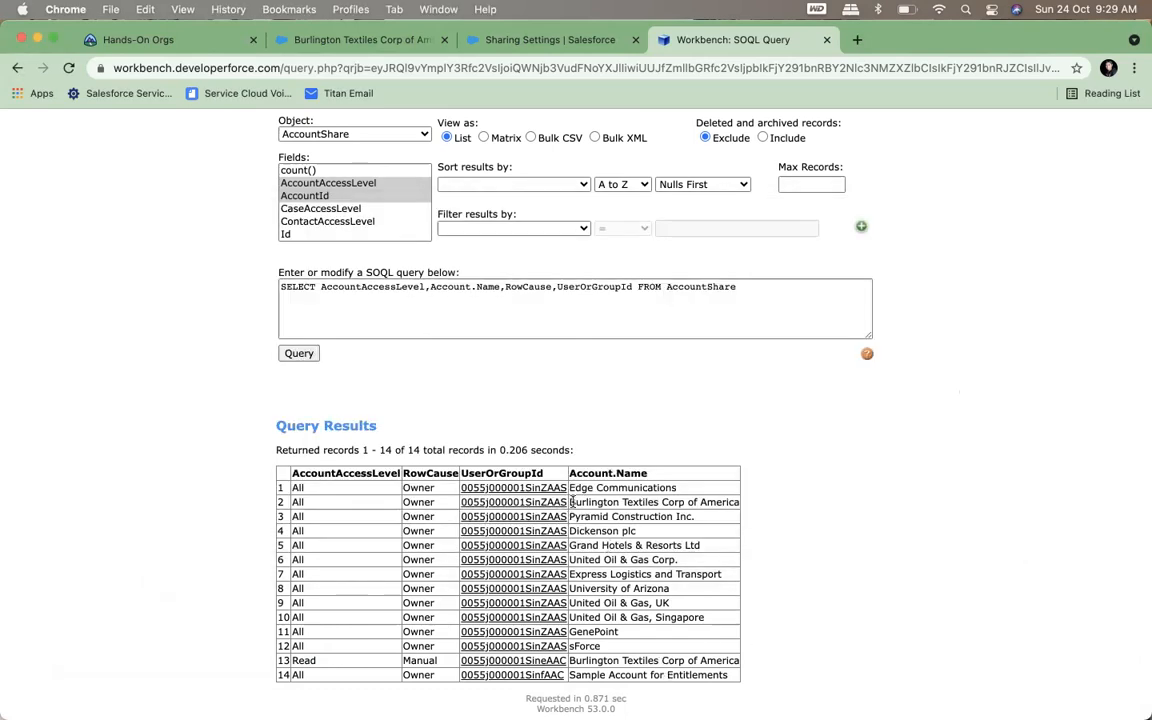
# Compare the RowCause, UserOrGroupId and AccountAccessLevel values of the two Burlington Textiles Corp of America rows
pyautogui.doubleClick(411, 501)
pyautogui.moveTo(524, 509)
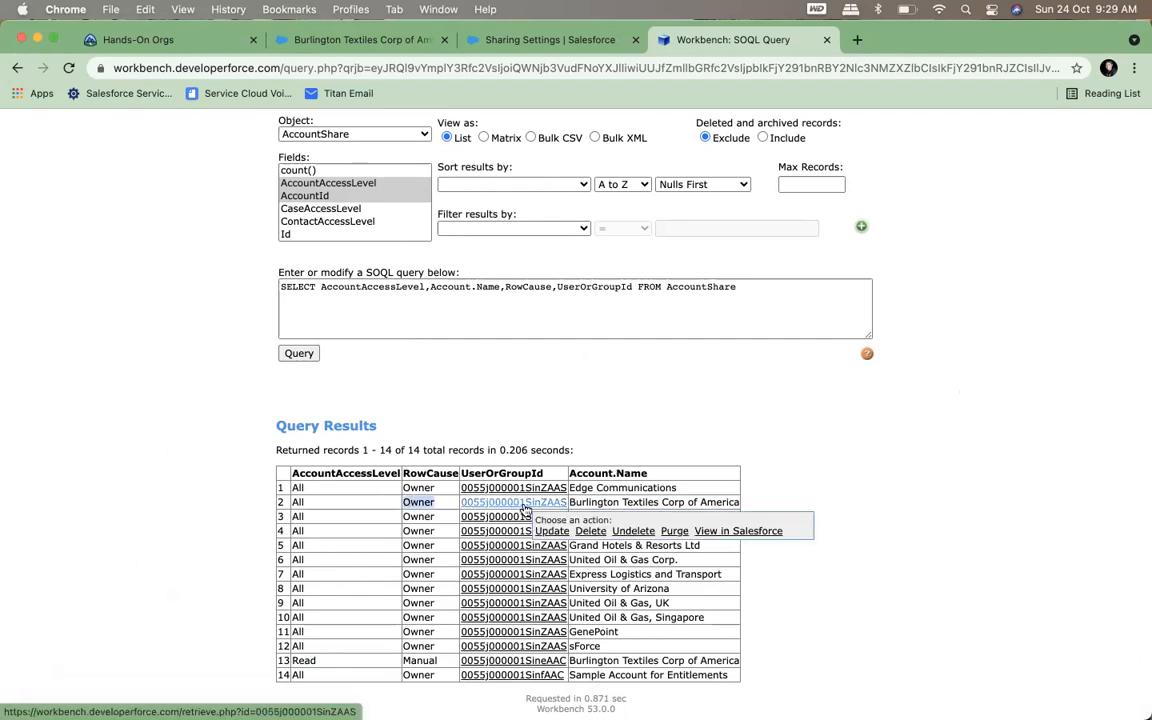
pyautogui.doubleClick(412, 660)
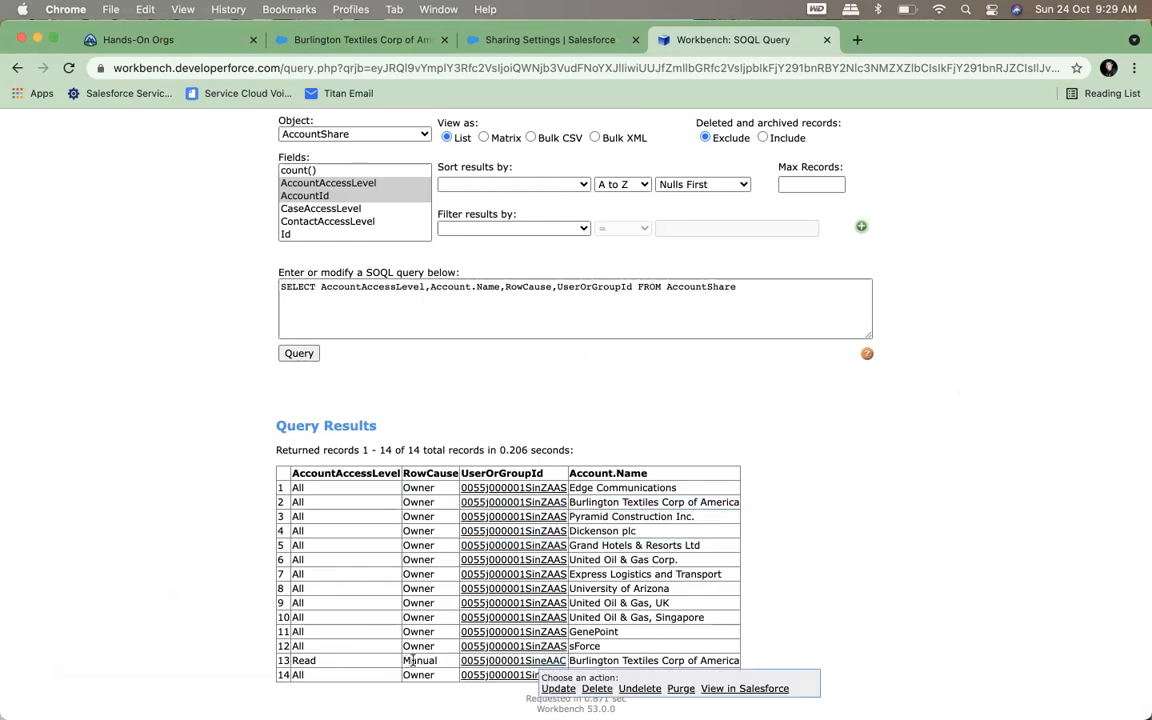
pyautogui.doubleClick(304, 660)
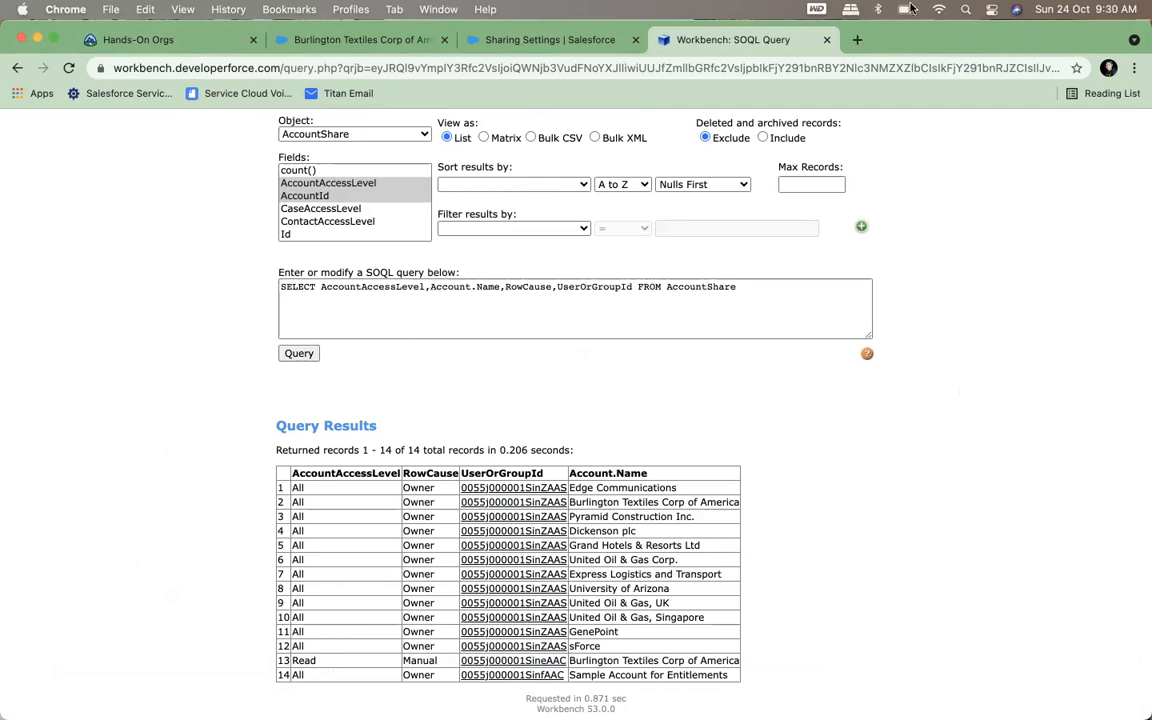
# Return to the Salesforce account record, open Setup and search for "team" to reach the Account Teams settings
pyautogui.click(400, 39)
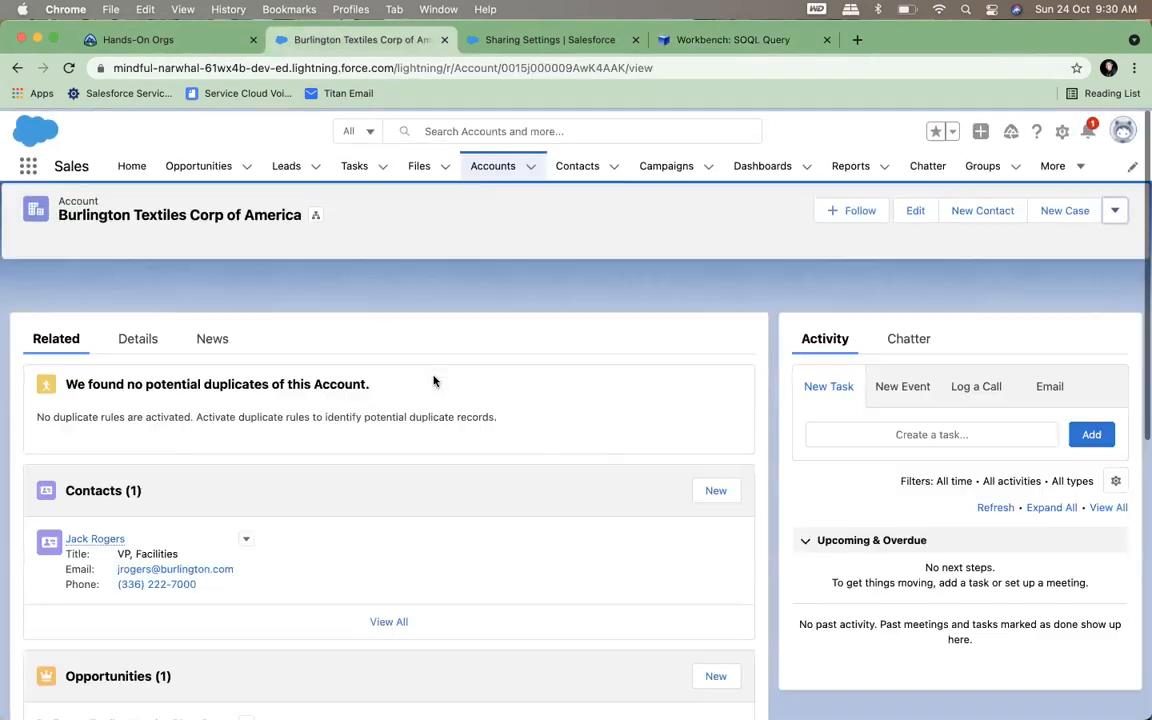
pyautogui.scroll(-10, 253, 492)
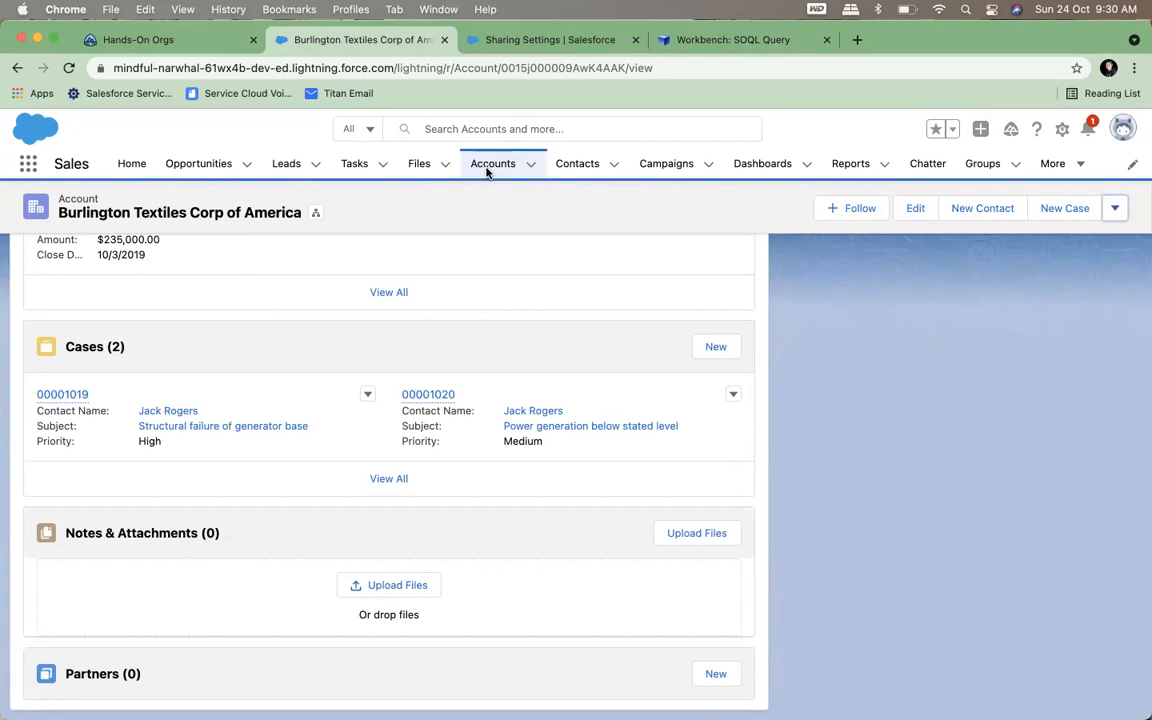
pyautogui.click(1062, 130)
pyautogui.click(1001, 186)
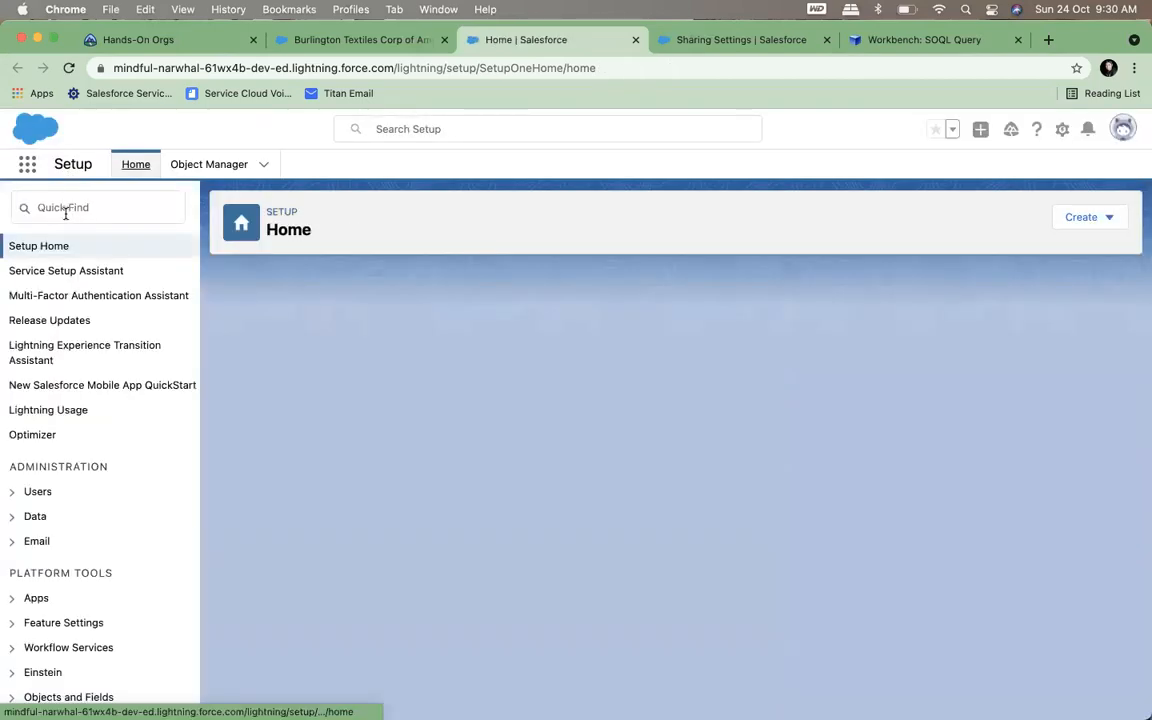
pyautogui.click(65, 208)
pyautogui.write('team')
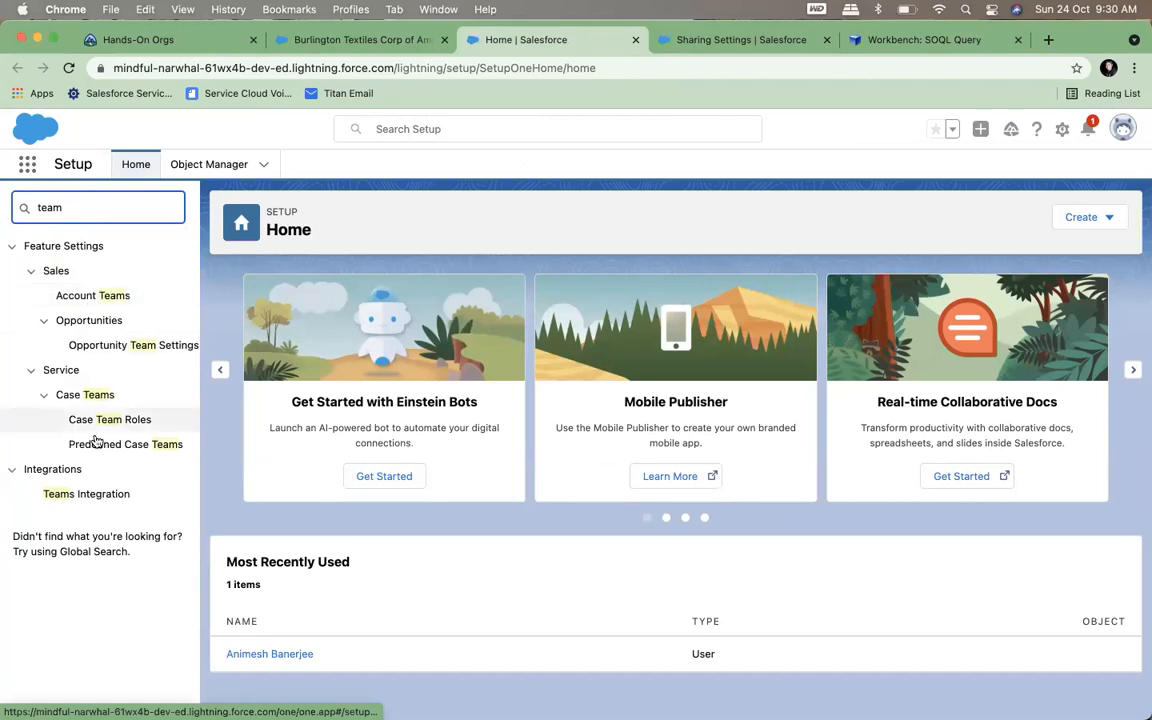
pyautogui.click(96, 300)
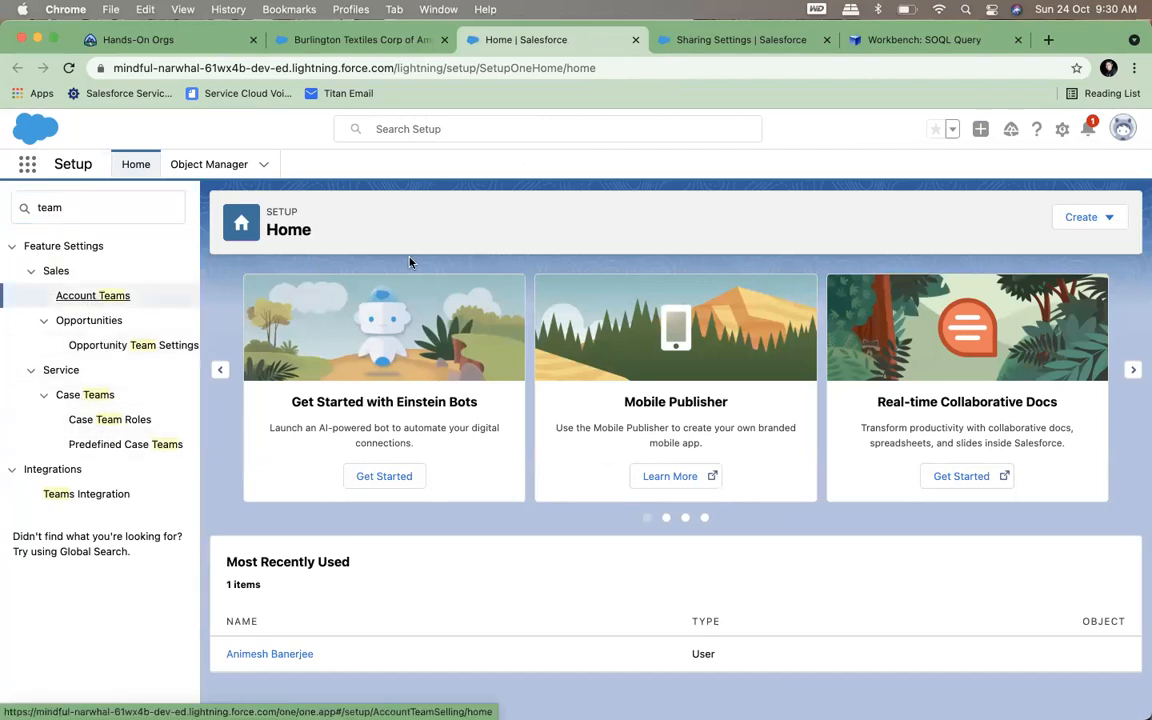
pyautogui.click(97, 297)
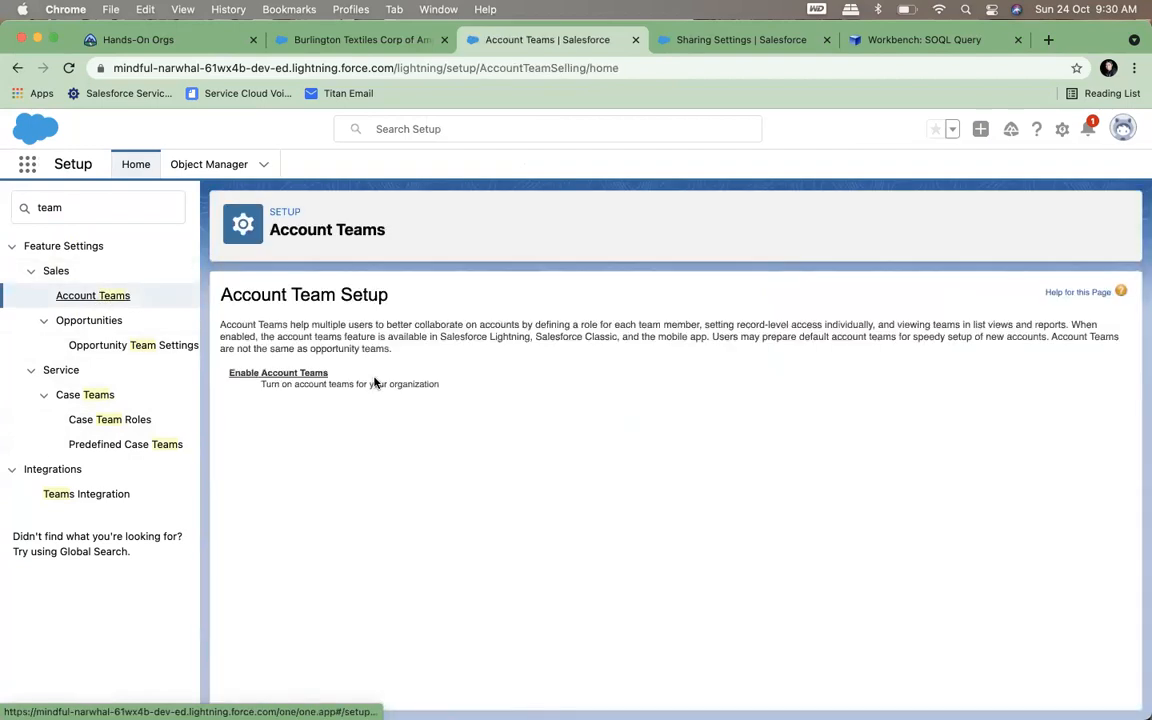
# Enable Account Teams and add its related list to the Account (Marketing), Account (Sales), Account (Support) and Account page layouts
pyautogui.click(270, 376)
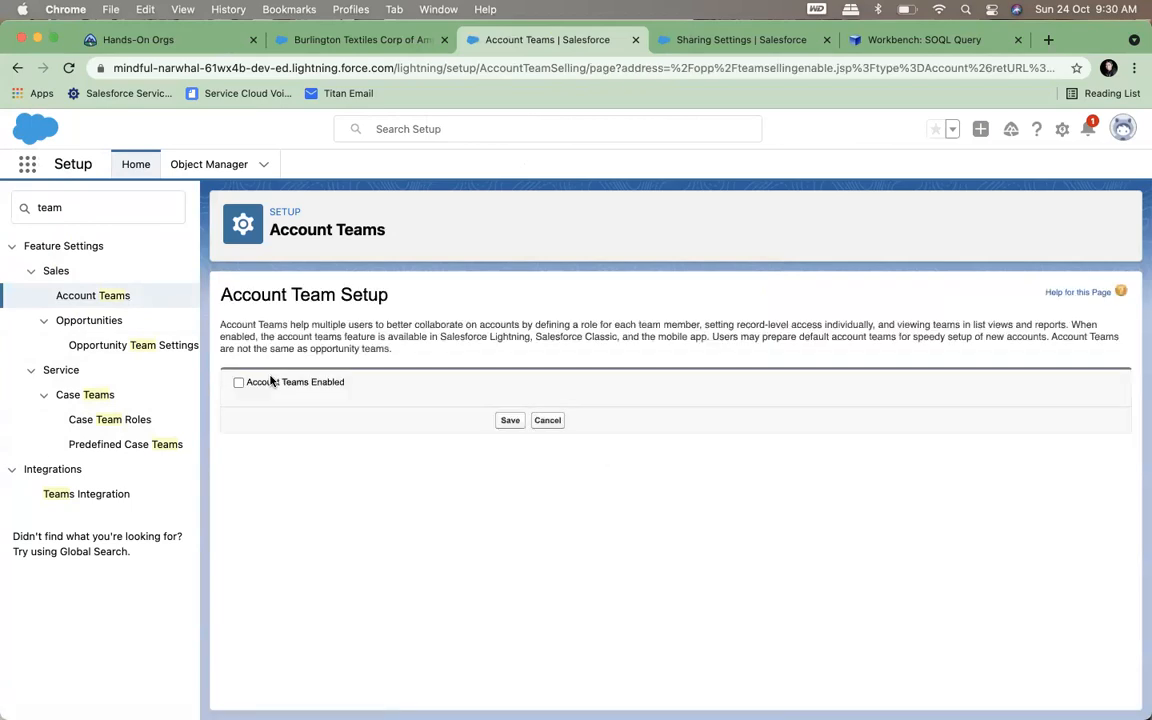
pyautogui.click(512, 420)
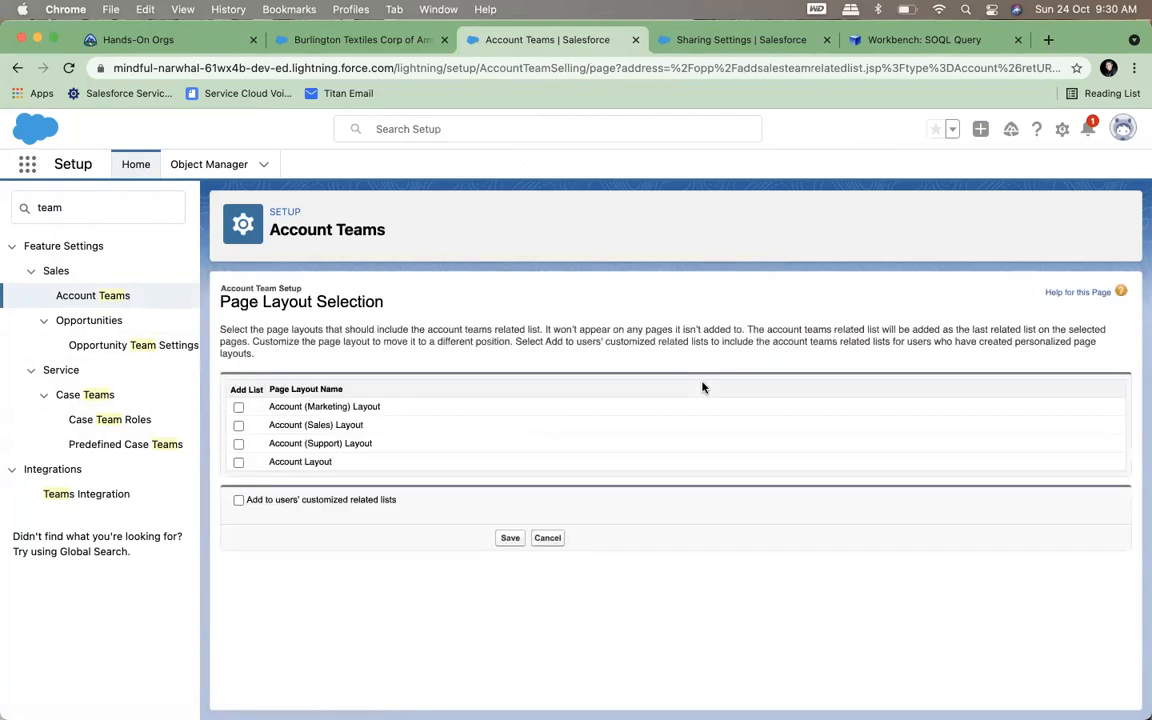
pyautogui.click(238, 407)
pyautogui.click(238, 425)
pyautogui.click(239, 444)
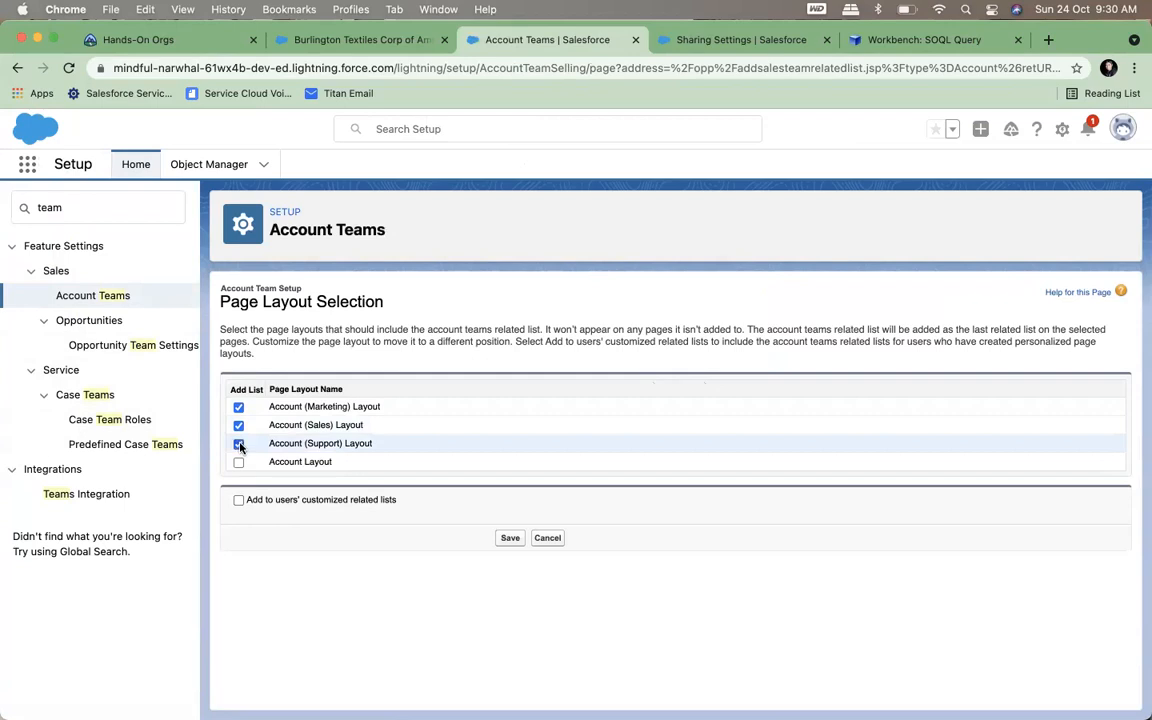
pyautogui.click(238, 462)
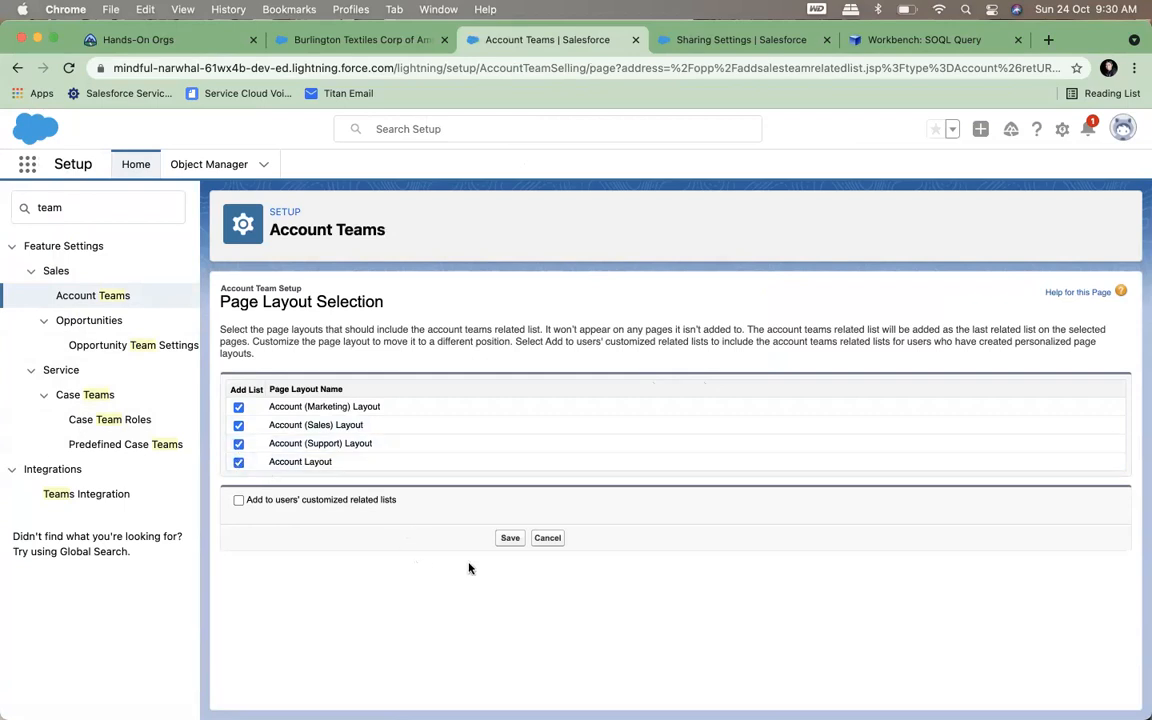
pyautogui.click(509, 539)
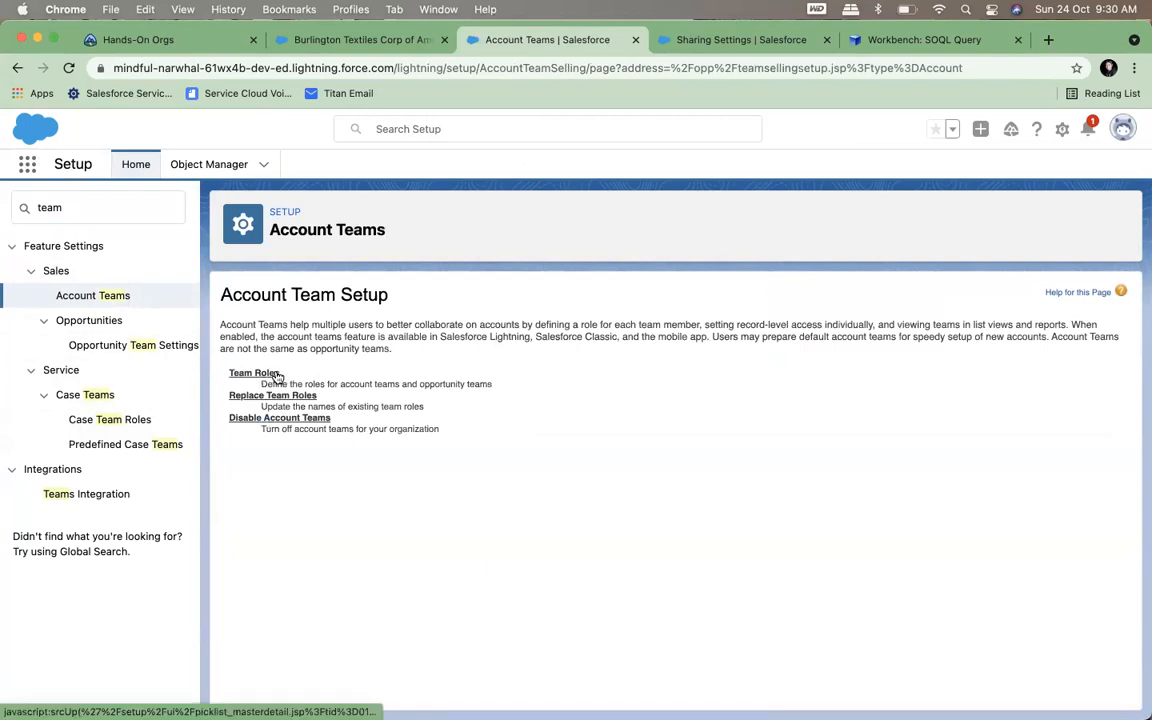
# View the Team Role values, then reload the Burlington Textiles Corp of America record and go to its Account Team list
pyautogui.click(266, 374)
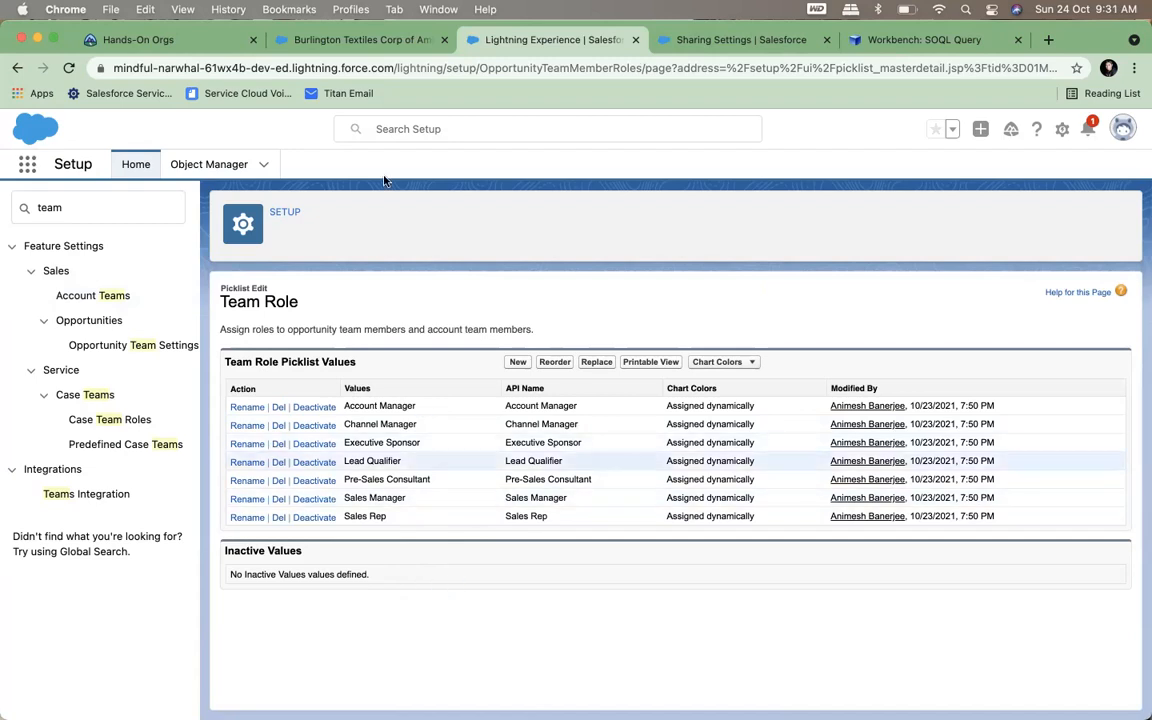
pyautogui.click(313, 38)
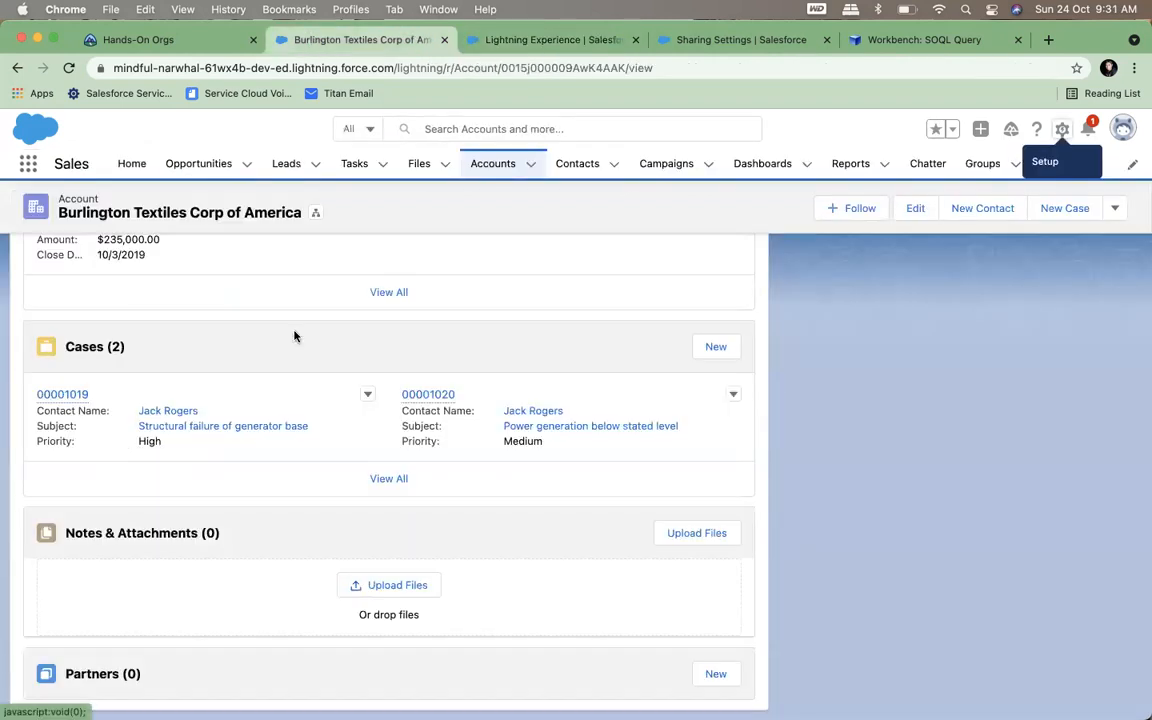
pyautogui.click(69, 69)
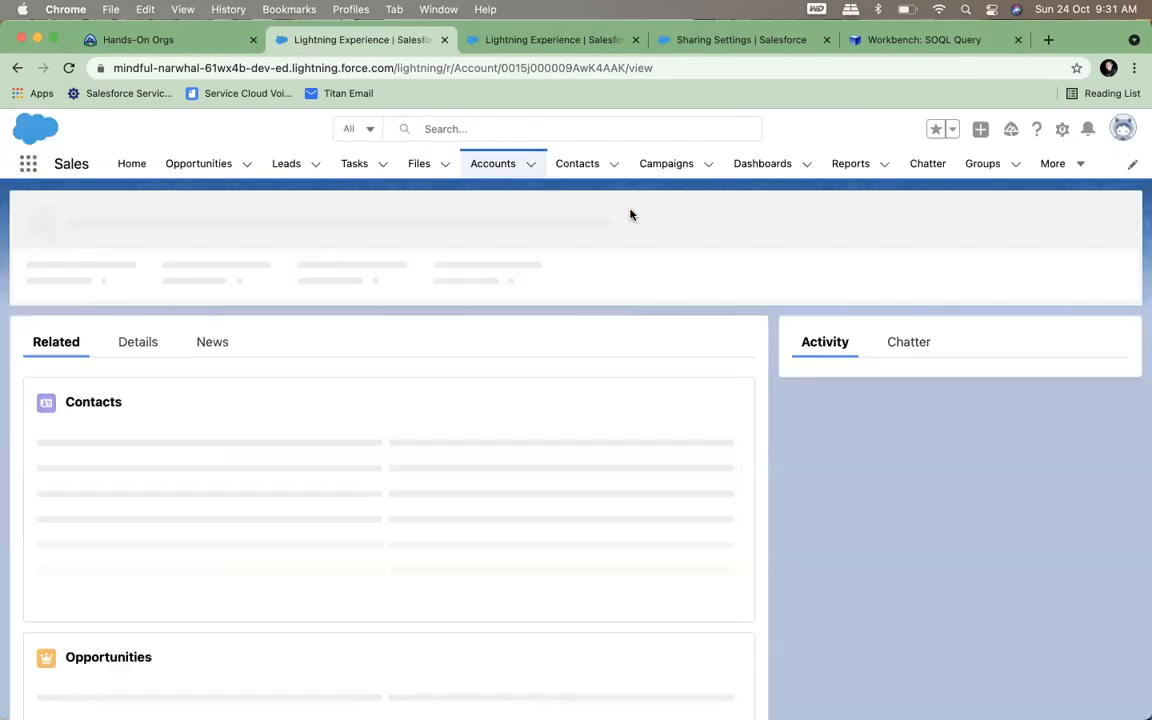
pyautogui.scroll(-15, 318, 386)
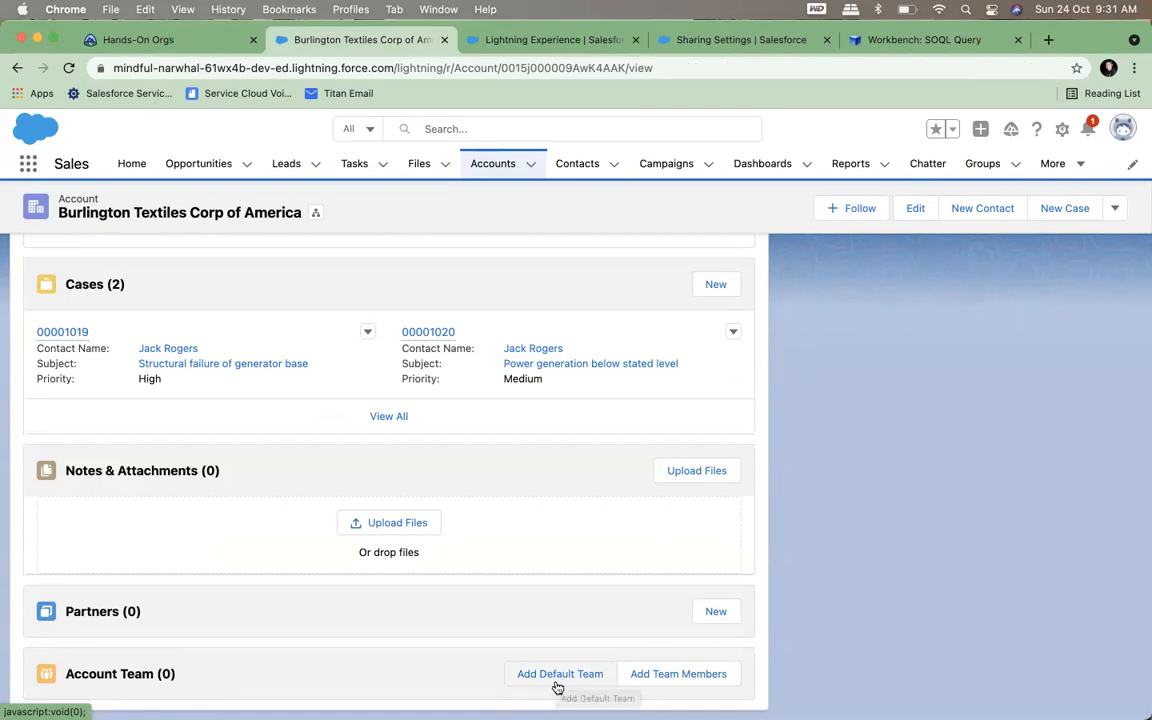
# Start adding an account team member, choosing Integration User as the user and Account Manager as the team role
pyautogui.click(674, 678)
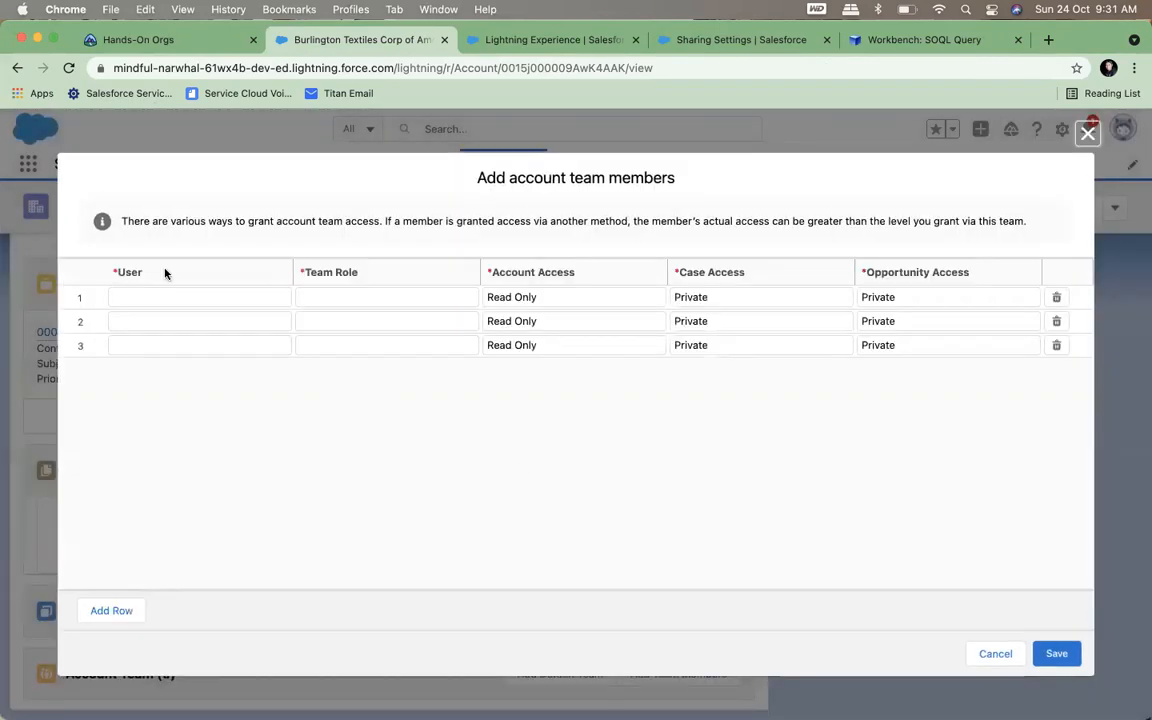
pyautogui.click(139, 303)
pyautogui.write('in')
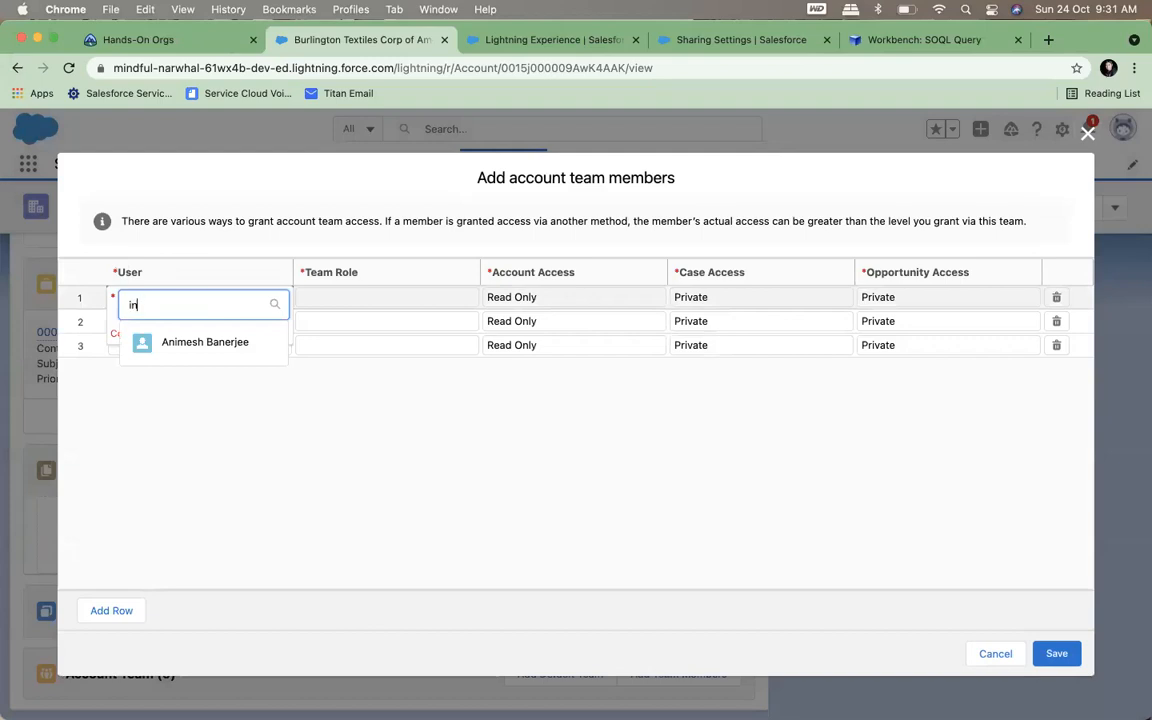
pyautogui.write('te')
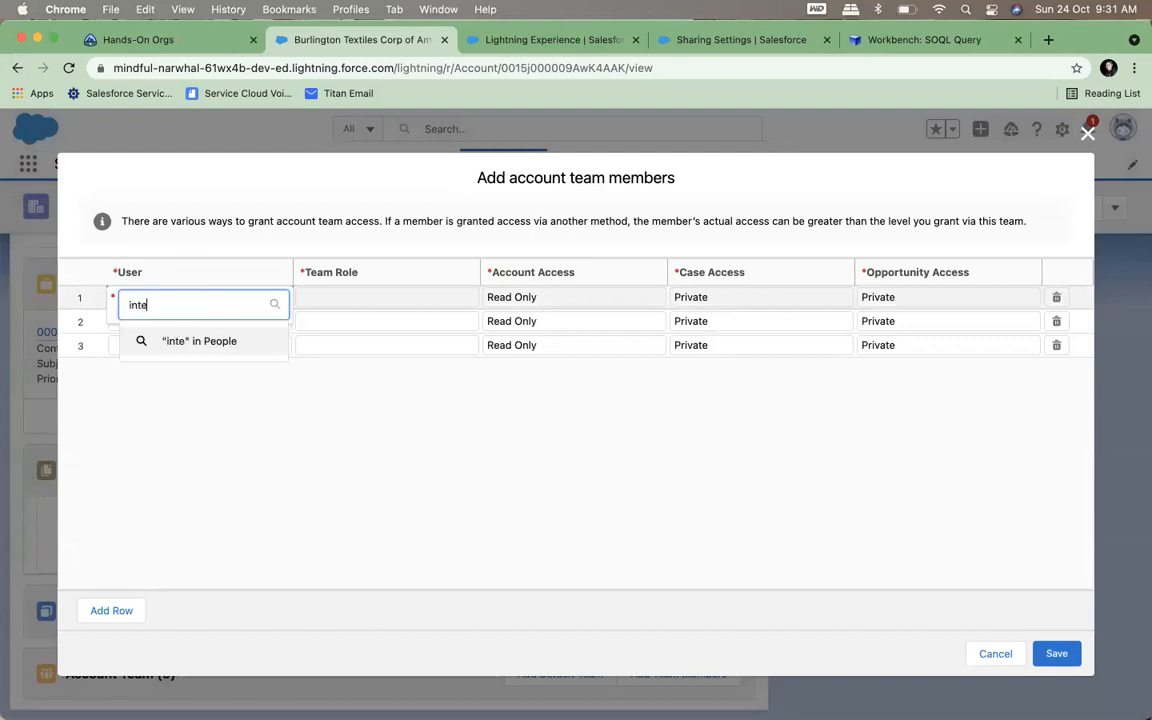
pyautogui.click(184, 368)
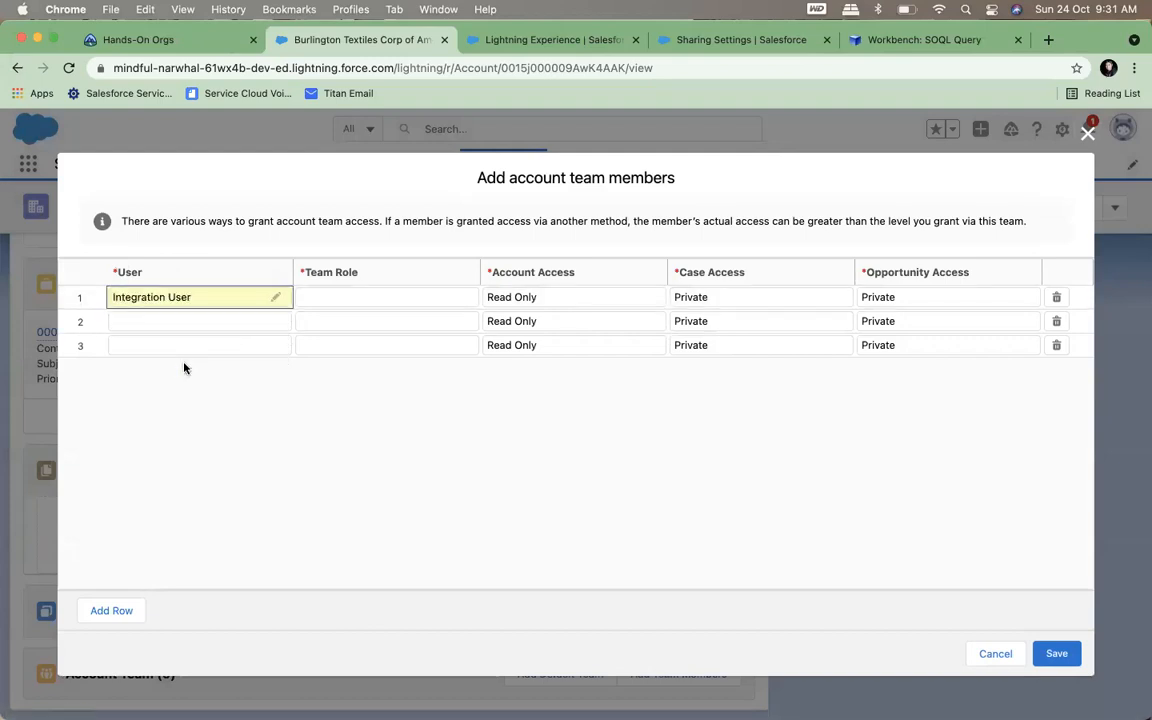
pyautogui.click(339, 301)
pyautogui.click(377, 304)
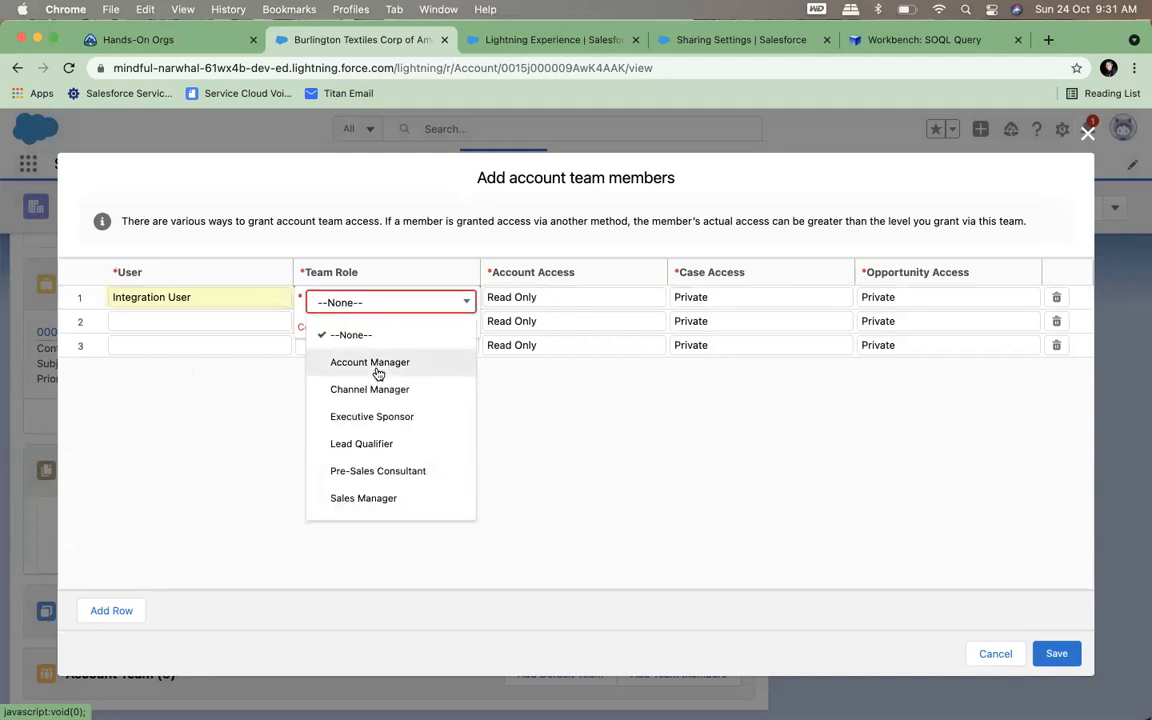
pyautogui.click(372, 362)
# Keep the member's Account Access at Read Only and Case Access at Private, and save the account team
pyautogui.click(540, 311)
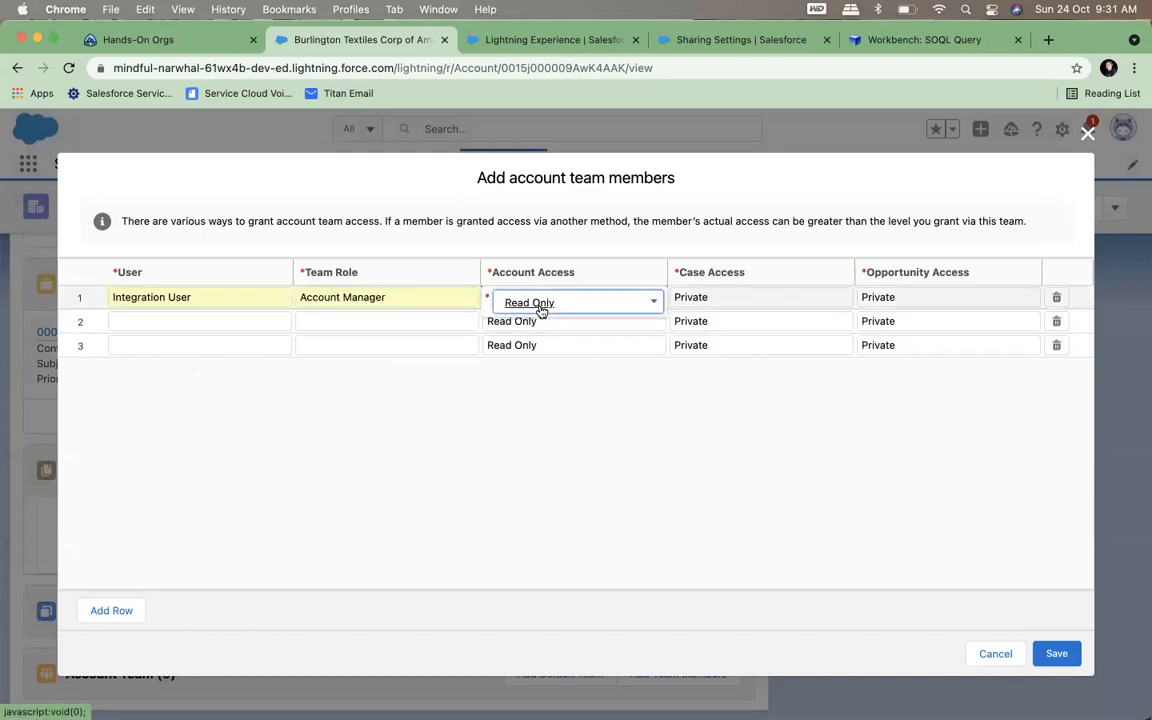
pyautogui.click(540, 305)
pyautogui.click(542, 366)
pyautogui.click(733, 297)
pyautogui.click(828, 463)
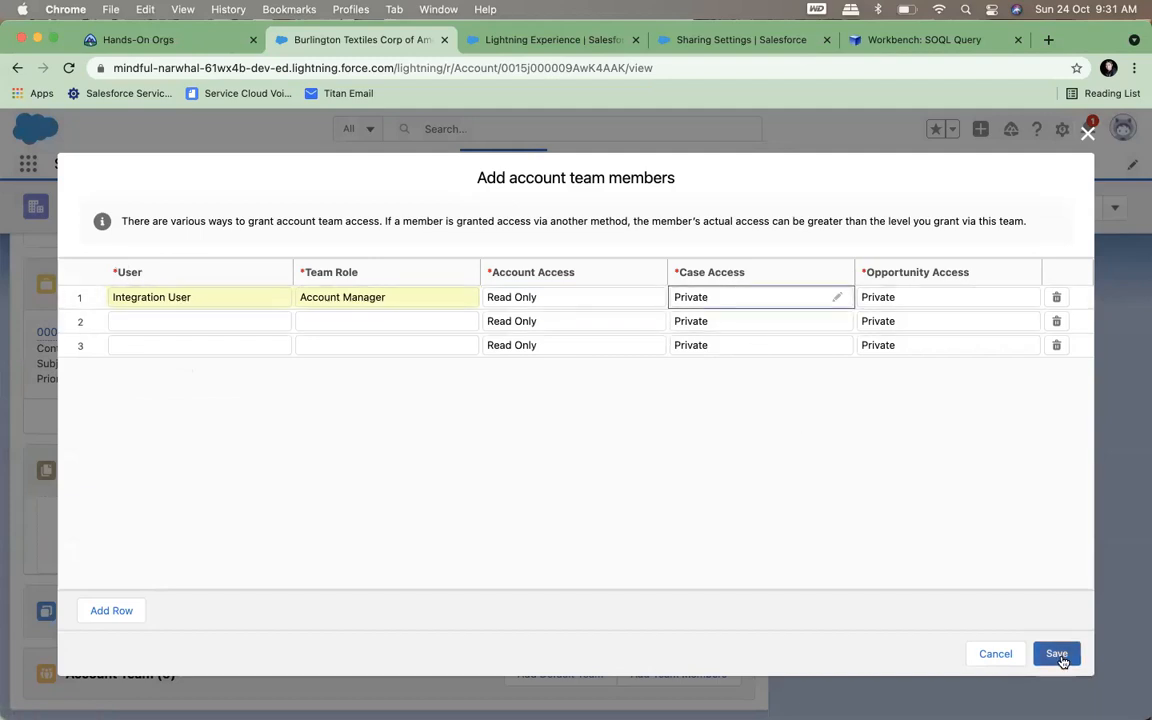
pyautogui.click(1057, 655)
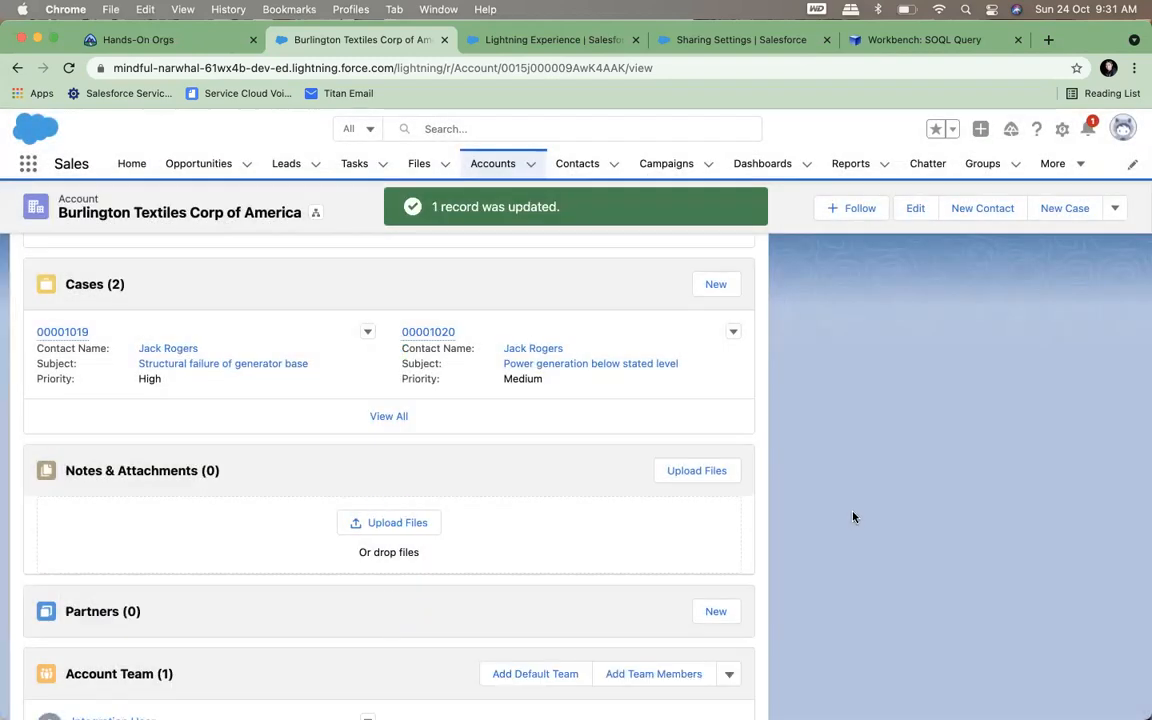
pyautogui.scroll(-2, 853, 517)
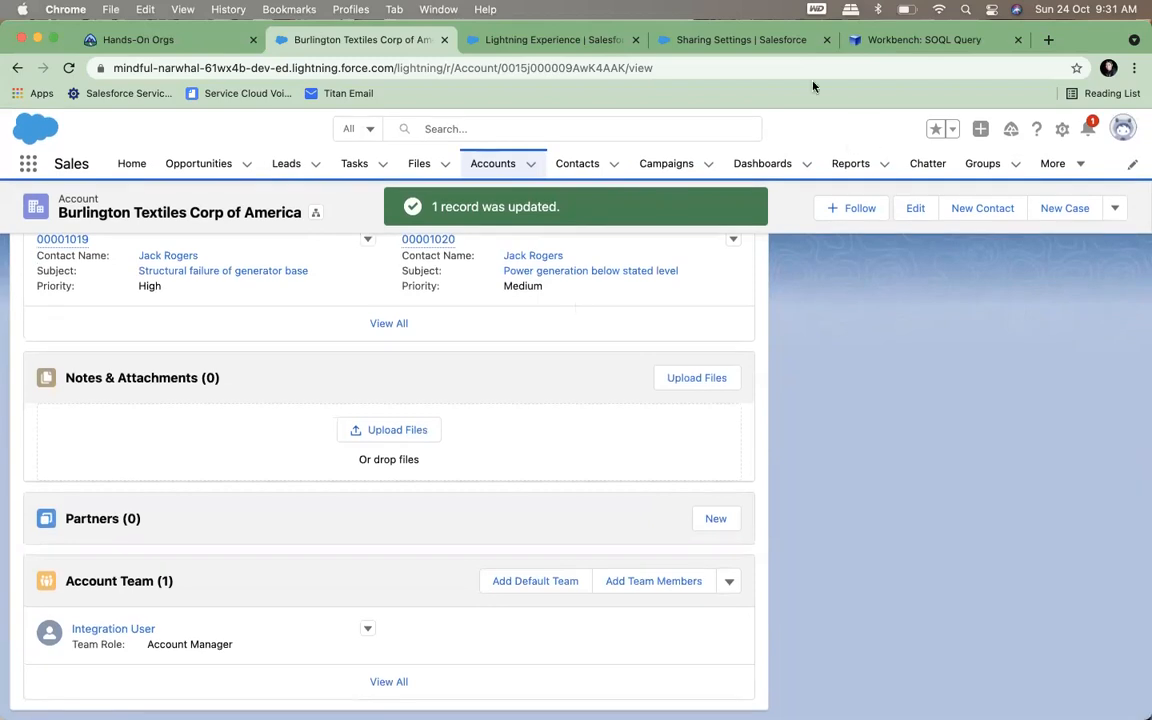
# Switch to Workbench and rerun the SOQL query on AccountShare without a filter
pyautogui.click(882, 39)
pyautogui.click(298, 353)
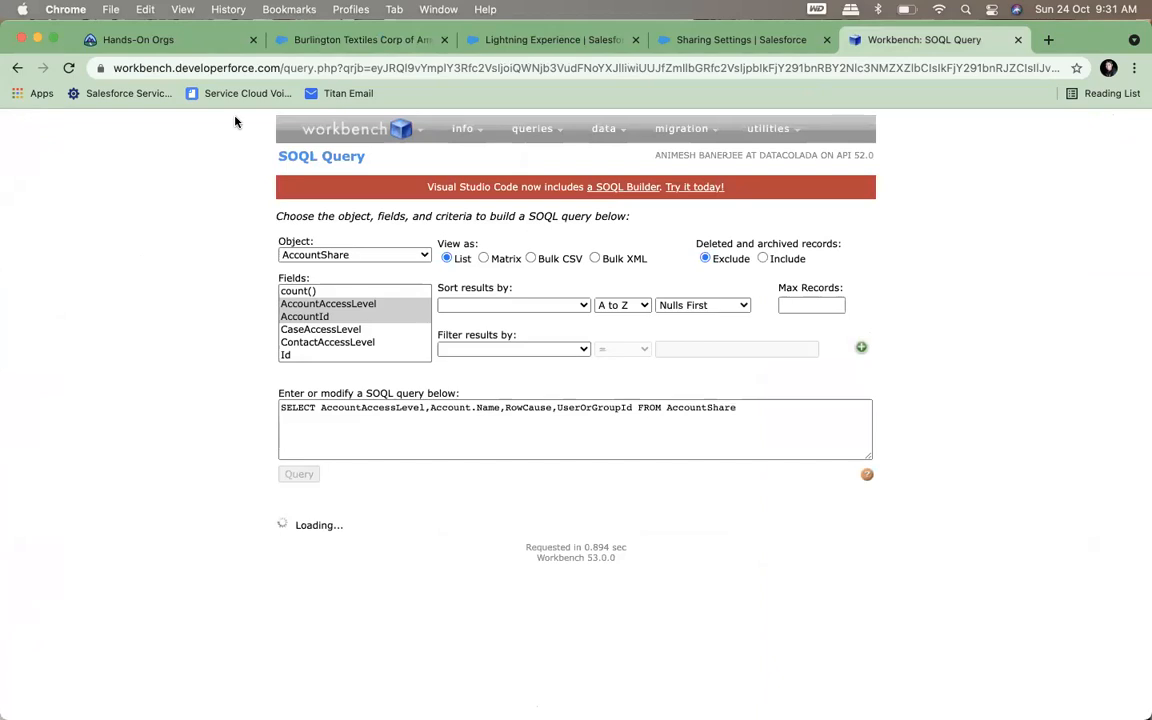
pyautogui.click(294, 38)
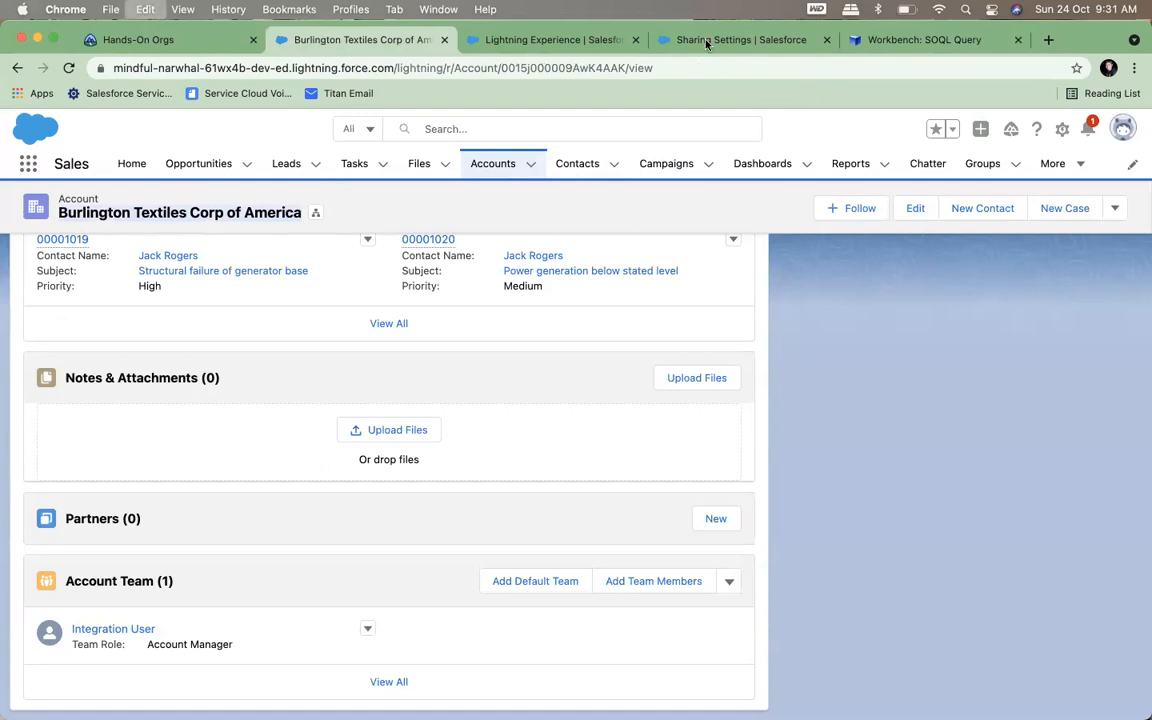
pyautogui.click(735, 39)
pyautogui.click(929, 41)
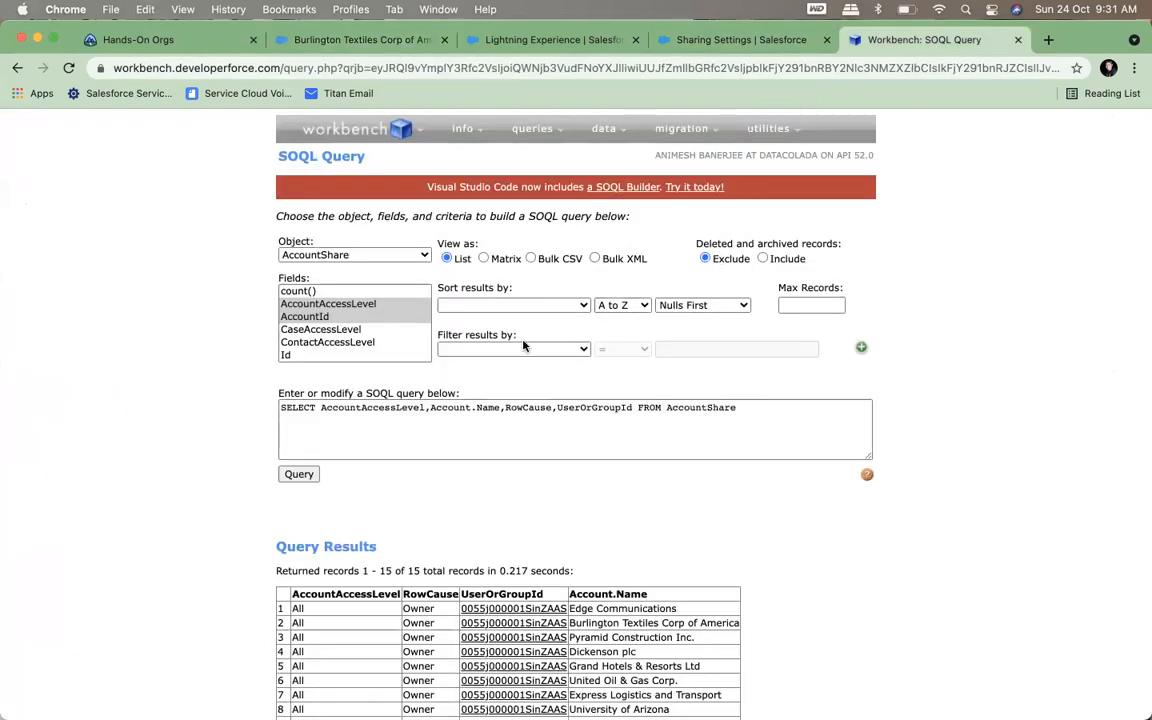
# Return to the Burlington Textiles Corp of America record and copy its account ID from the page URL
pyautogui.click(350, 39)
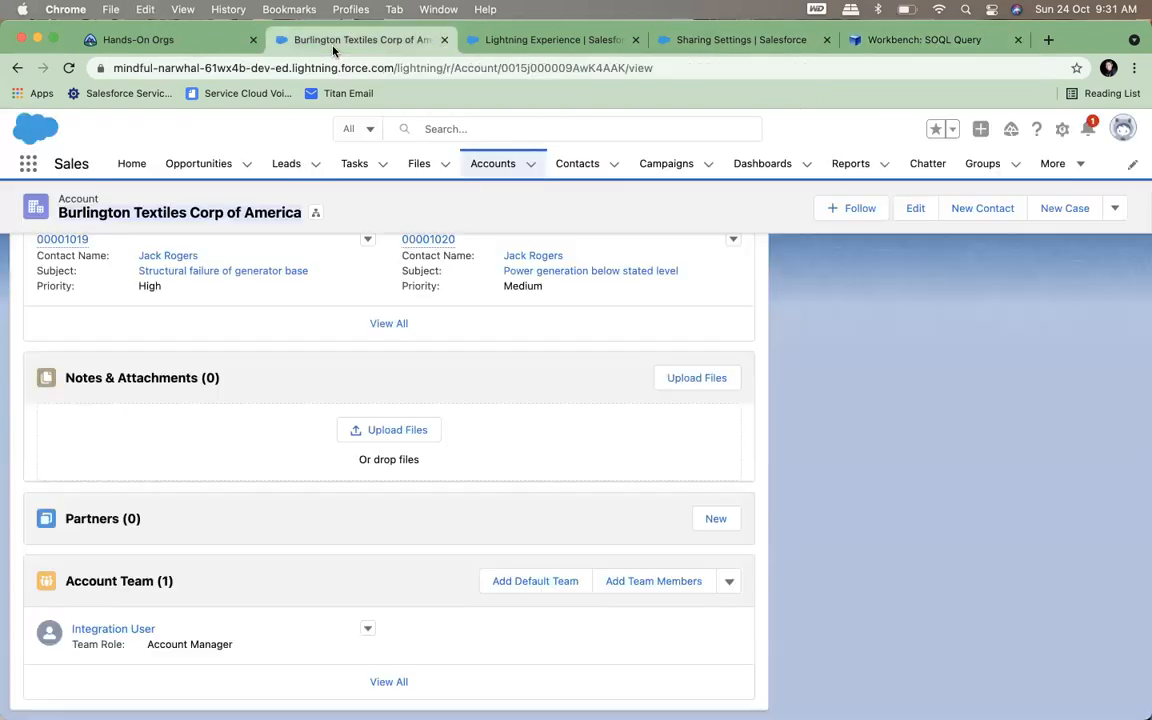
pyautogui.click(504, 68)
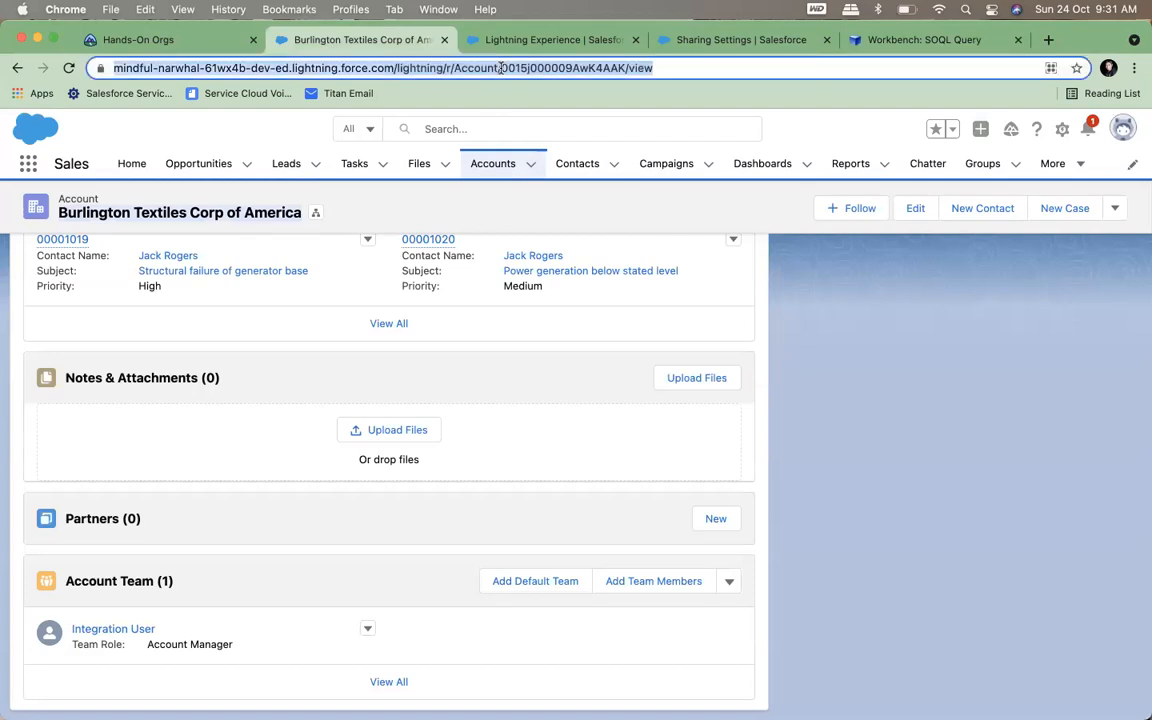
pyautogui.click(504, 70)
pyautogui.moveTo(538, 68); pyautogui.dragTo(667, 68)
pyautogui.press('super+c')
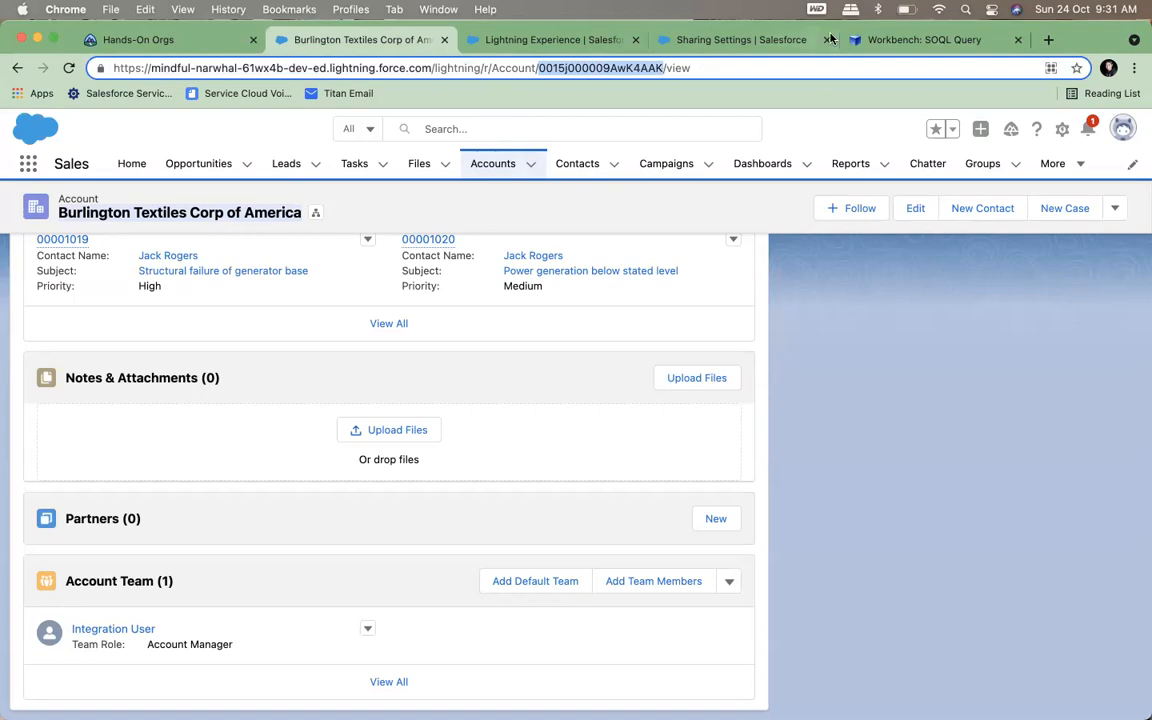
# In Workbench, filter the AccountShare query by AccountId equal to the copied record ID and run it
pyautogui.click(880, 40)
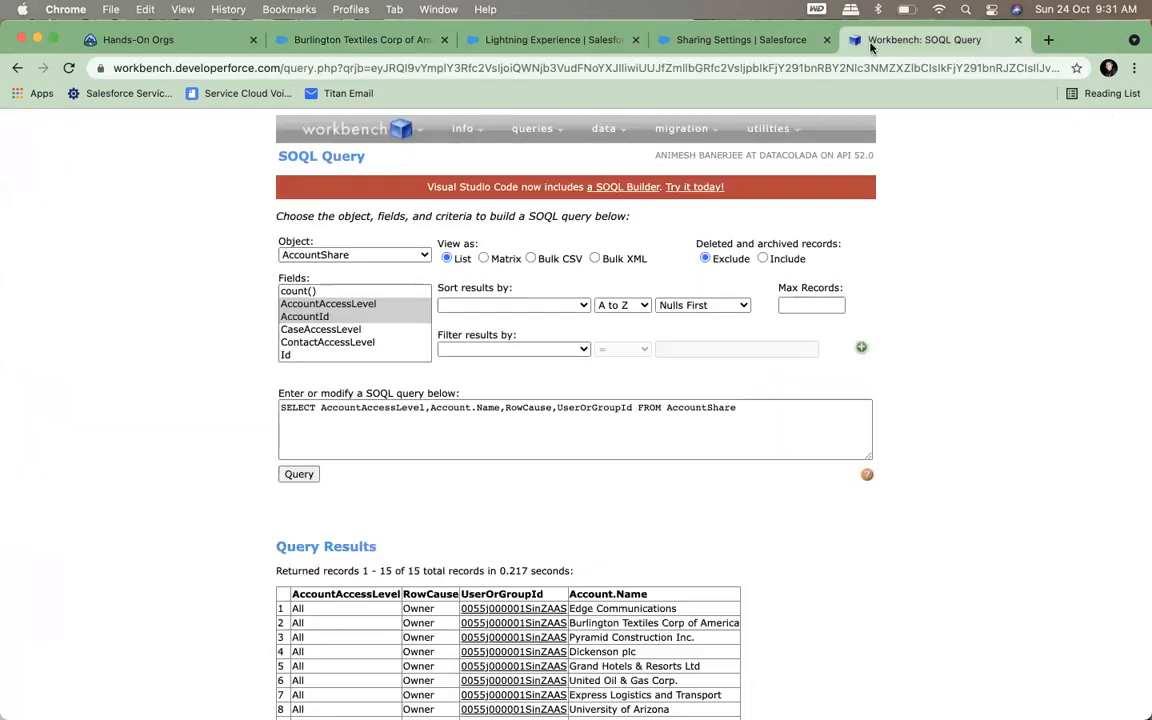
pyautogui.click(476, 351)
pyautogui.click(473, 385)
pyautogui.click(688, 348)
pyautogui.press('super+v')
pyautogui.click(299, 474)
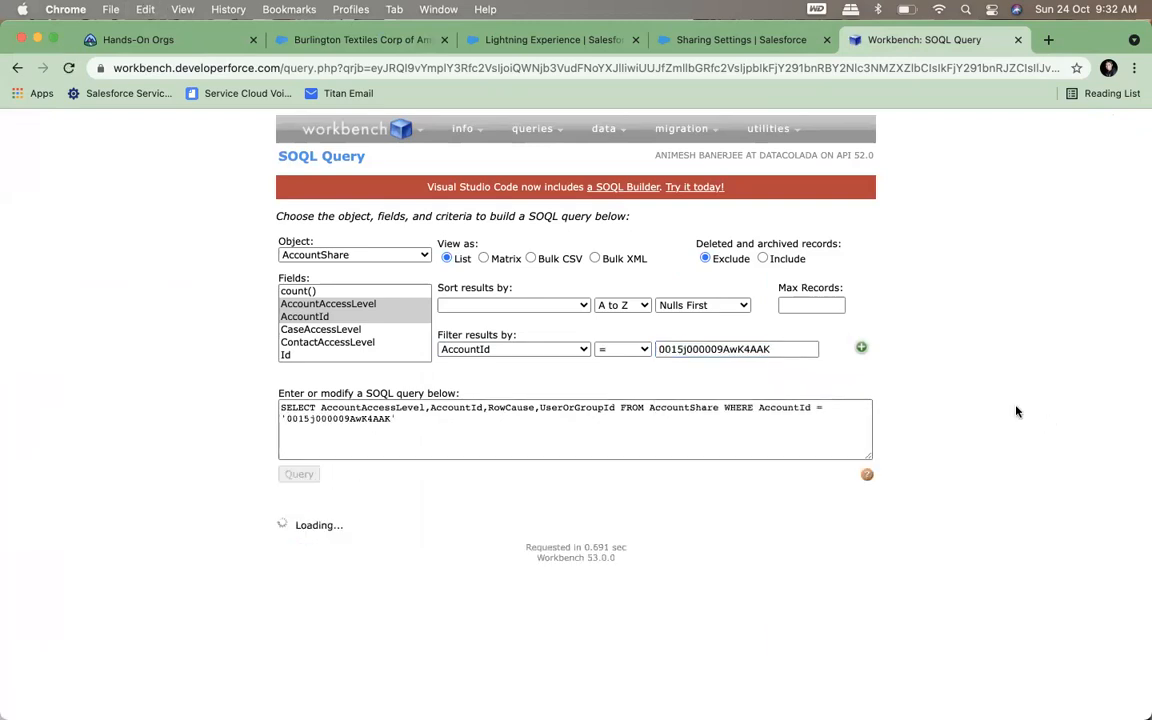
pyautogui.scroll(1, 1016, 411)
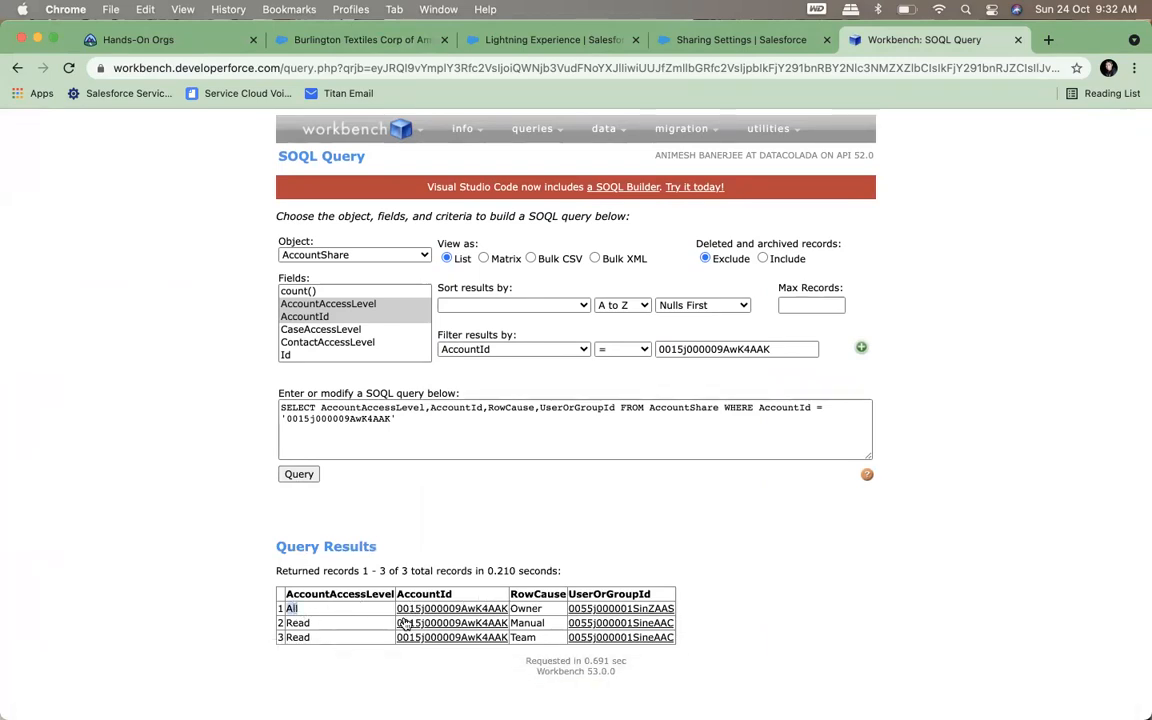
# Compare the RowCause and AccountAccessLevel values of the manual and team share rows in the query results
pyautogui.doubleClick(530, 622)
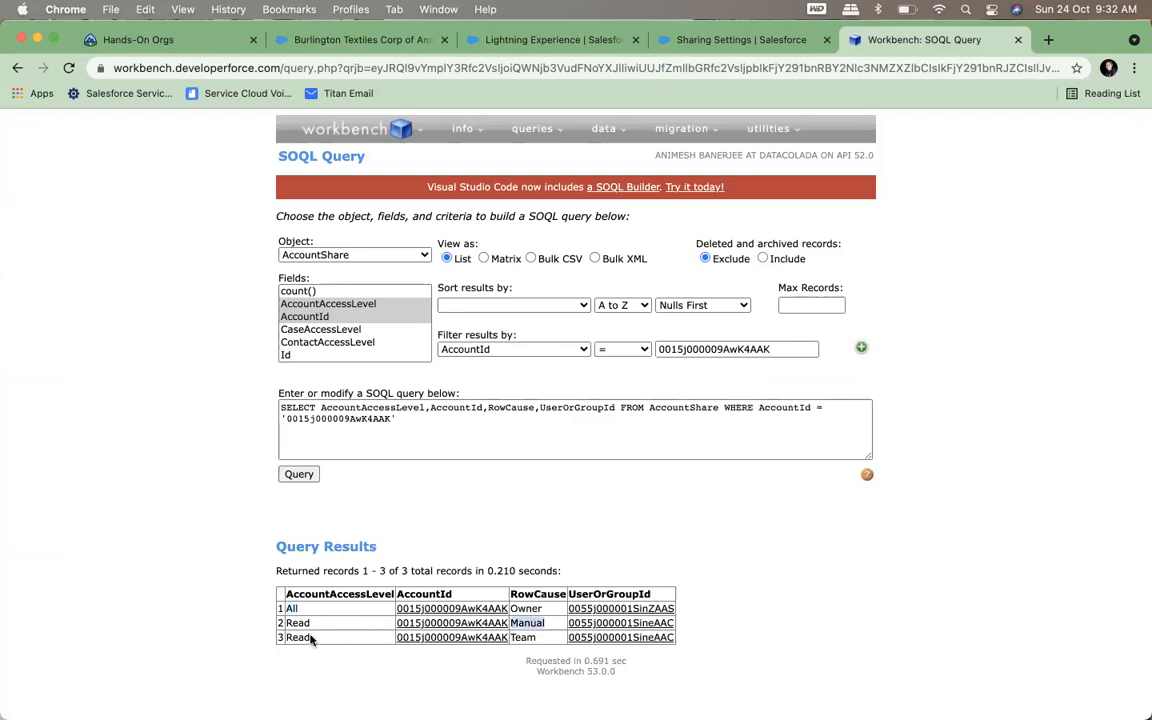
pyautogui.moveTo(437, 637)
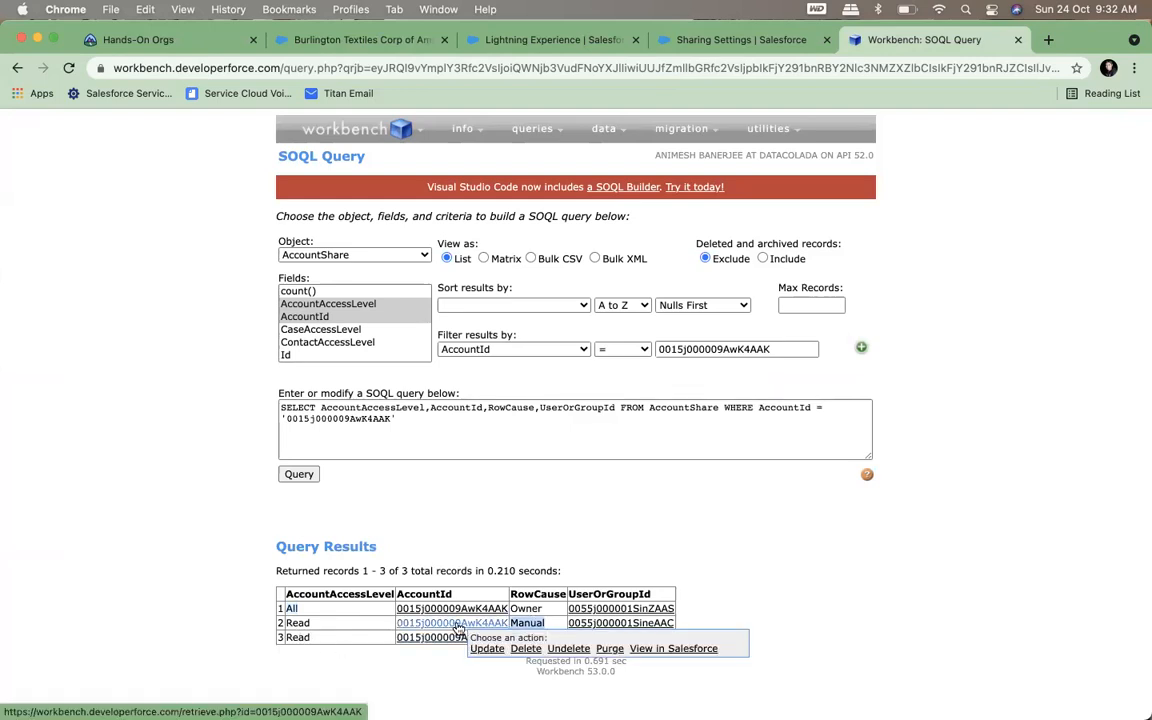
pyautogui.click(494, 686)
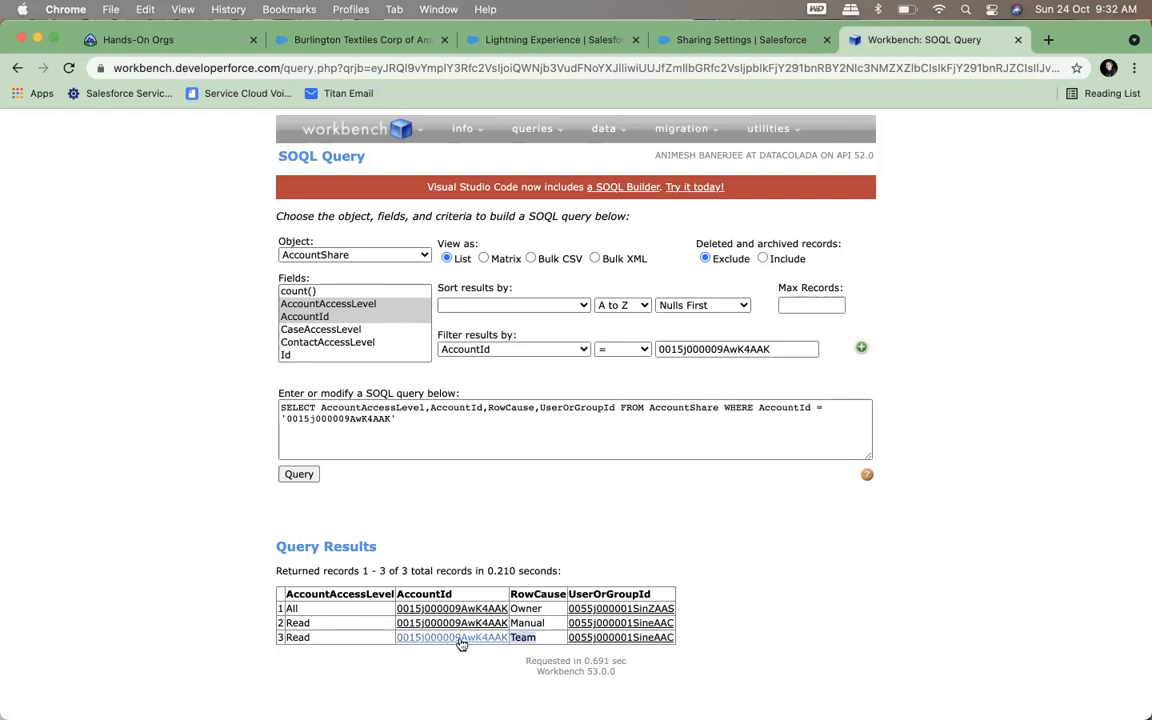
pyautogui.moveTo(443, 644)
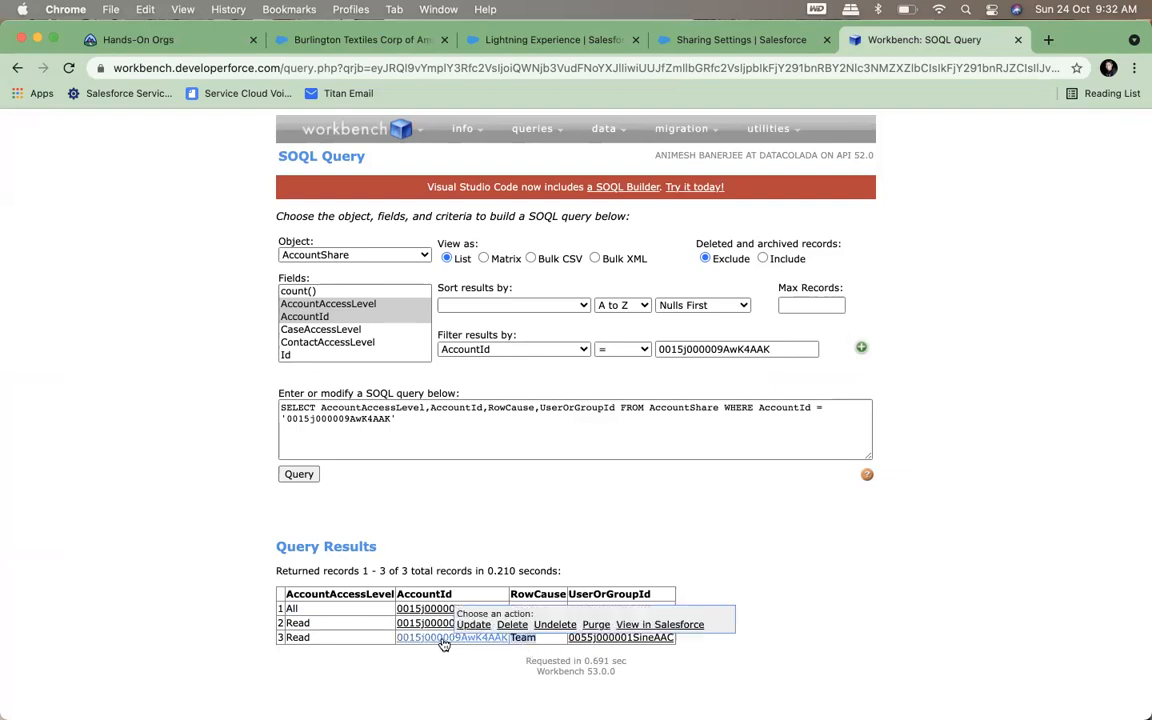
pyautogui.doubleClick(292, 623)
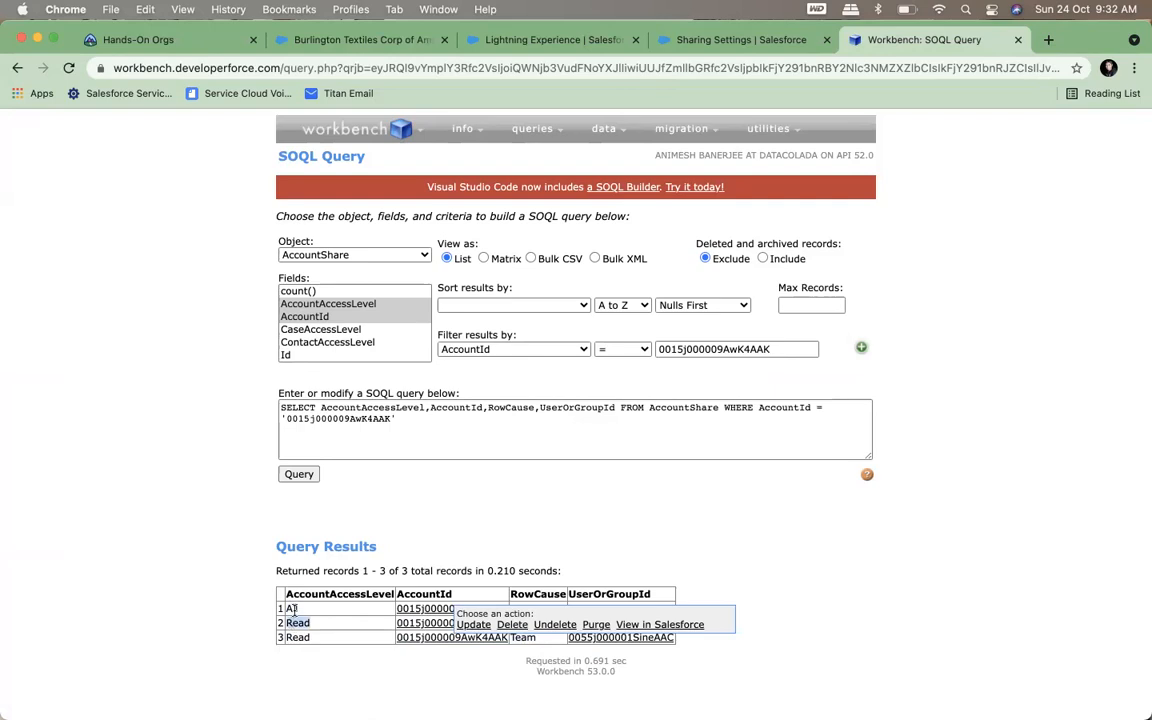
# Return to the Salesforce account record and set the Integration User team member's Account Access to Read/Write, saving the change
pyautogui.click(712, 40)
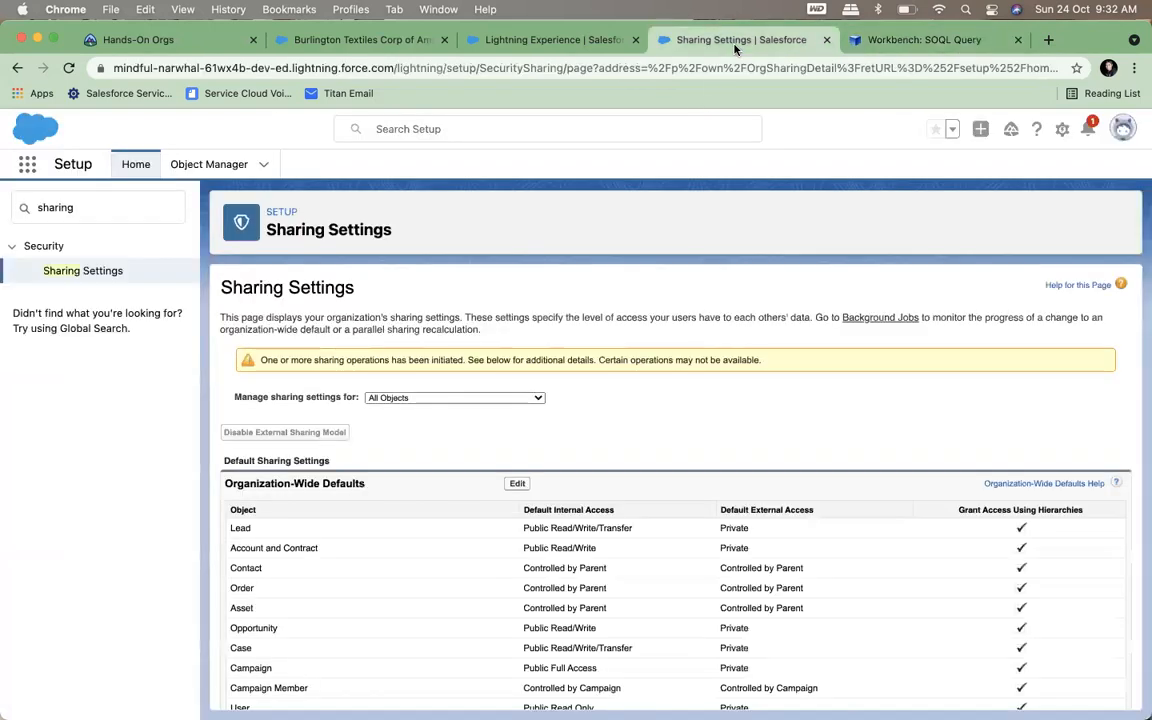
pyautogui.click(511, 52)
pyautogui.click(345, 52)
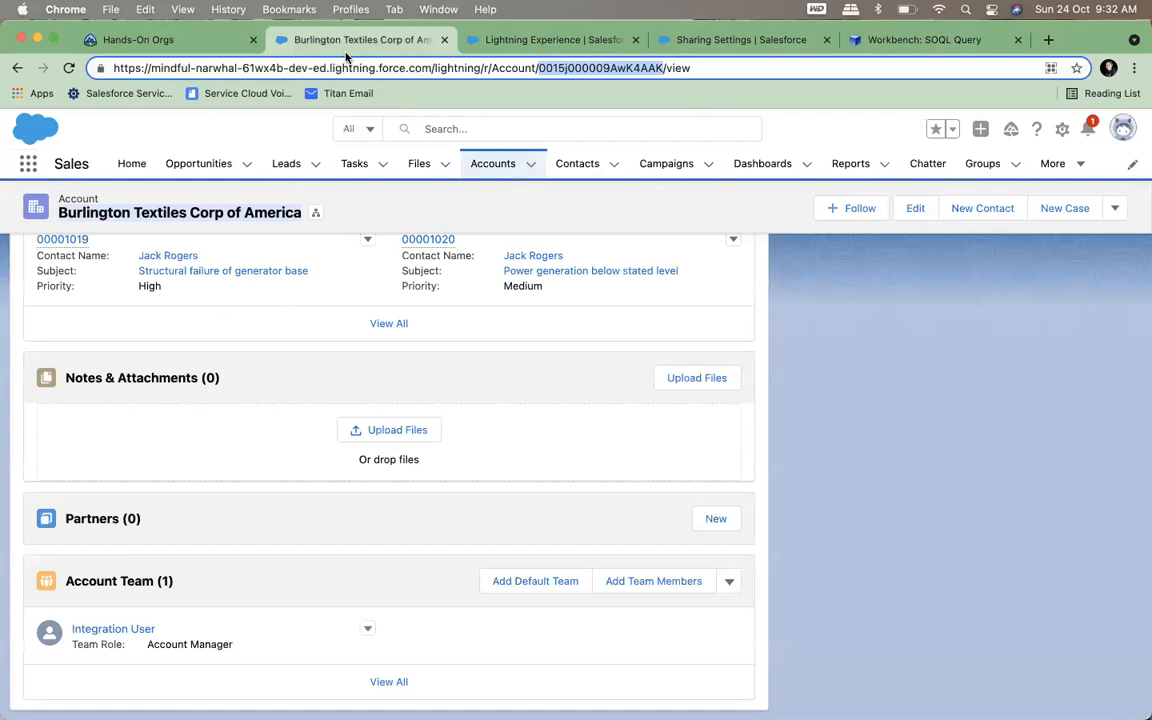
pyautogui.click(368, 630)
pyautogui.click(378, 657)
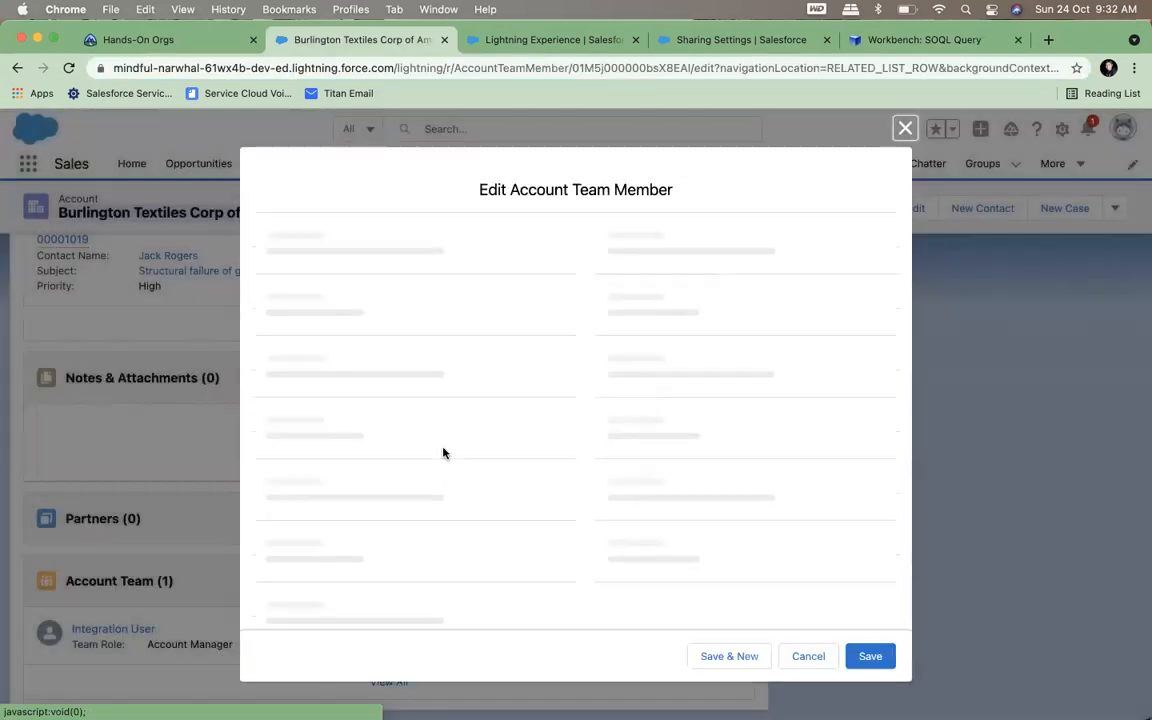
pyautogui.click(652, 413)
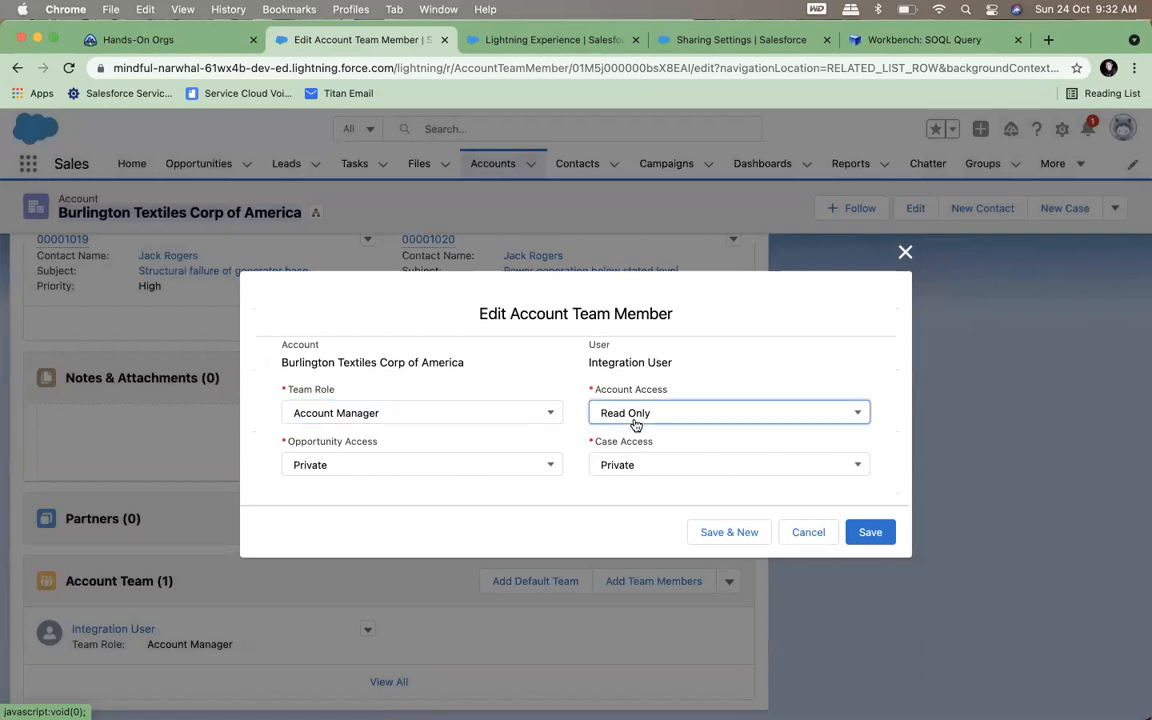
pyautogui.click(625, 445)
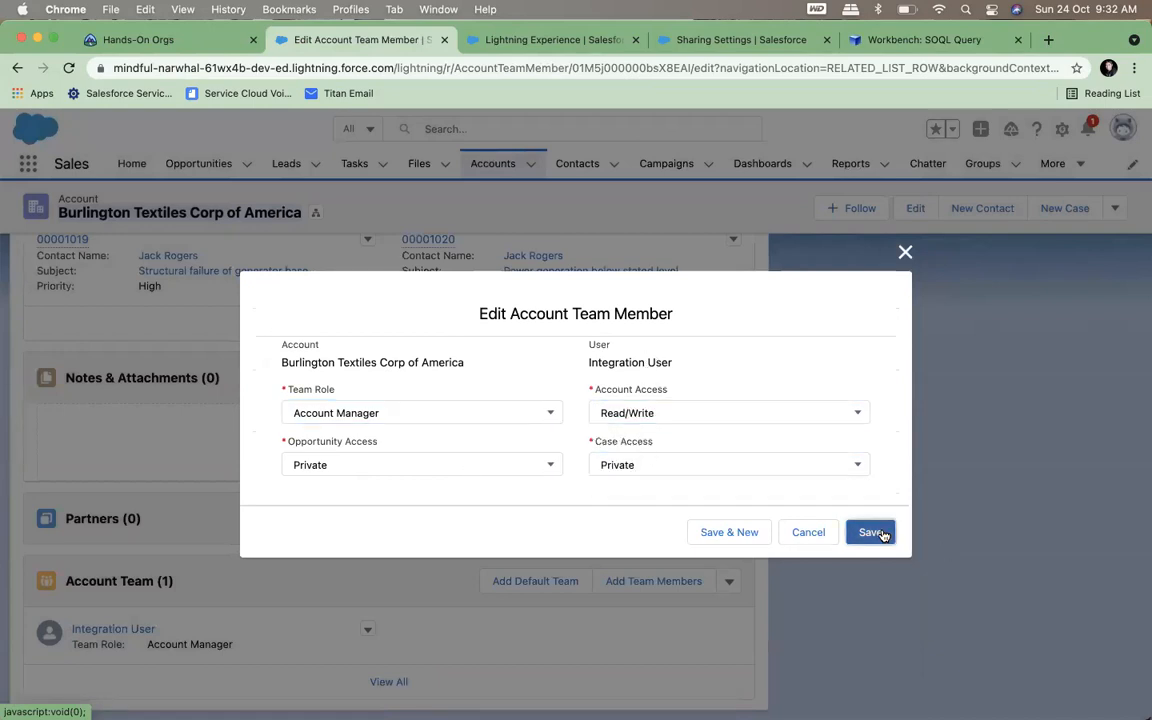
pyautogui.click(872, 532)
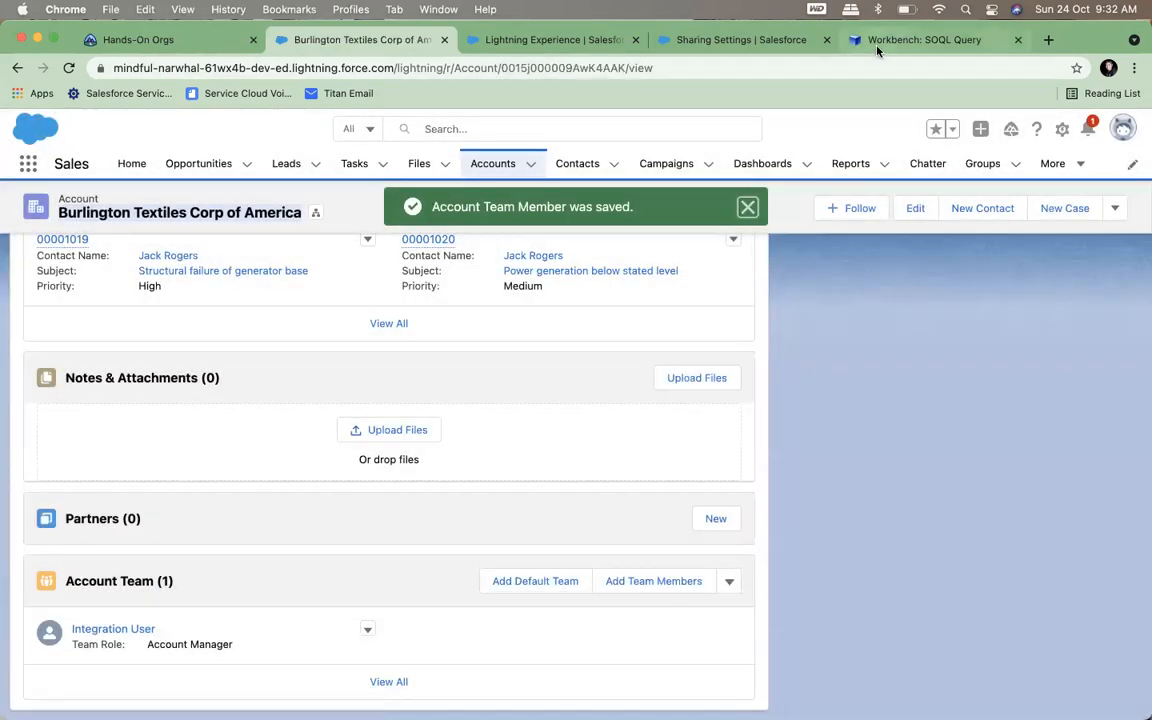
# Rerun the filtered AccountShare query in Workbench and compare the AccountAccessLevel and RowCause of the returned rows
pyautogui.click(880, 42)
pyautogui.click(299, 474)
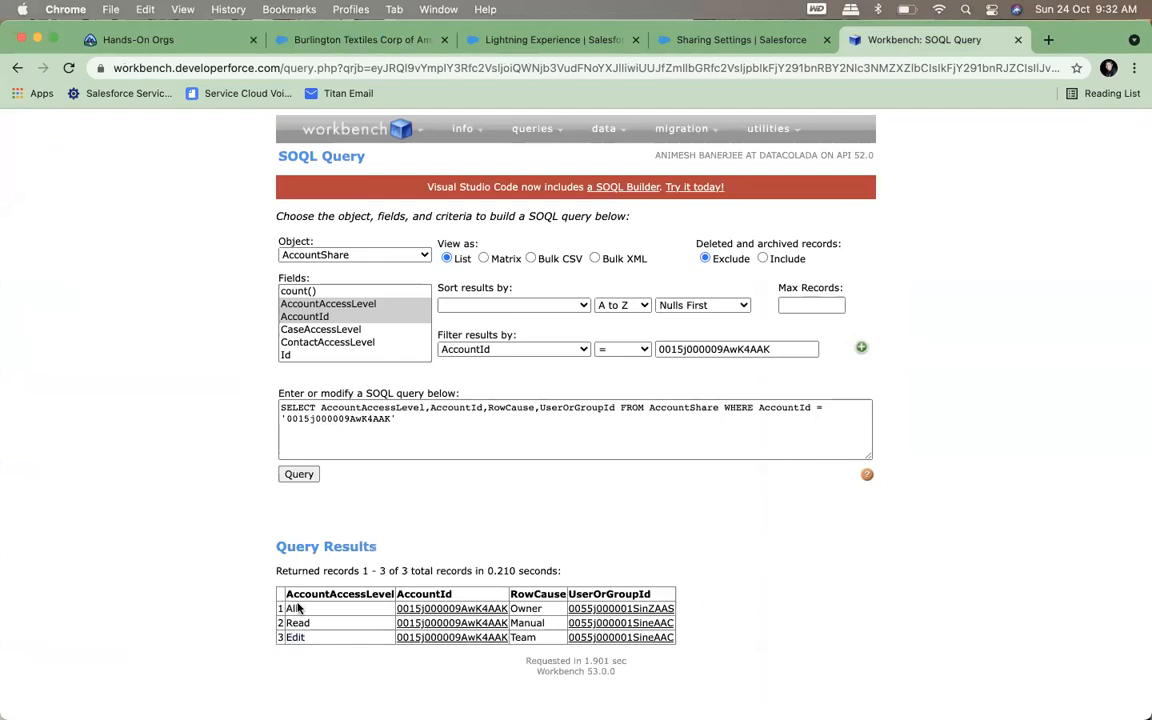
pyautogui.doubleClick(297, 617)
pyautogui.click(297, 645)
pyautogui.doubleClick(296, 638)
pyautogui.doubleClick(525, 621)
pyautogui.doubleClick(525, 637)
pyautogui.click(781, 560)
# Check the record's Account Team list against the Workbench results, ending on the Salesforce account record
pyautogui.click(316, 40)
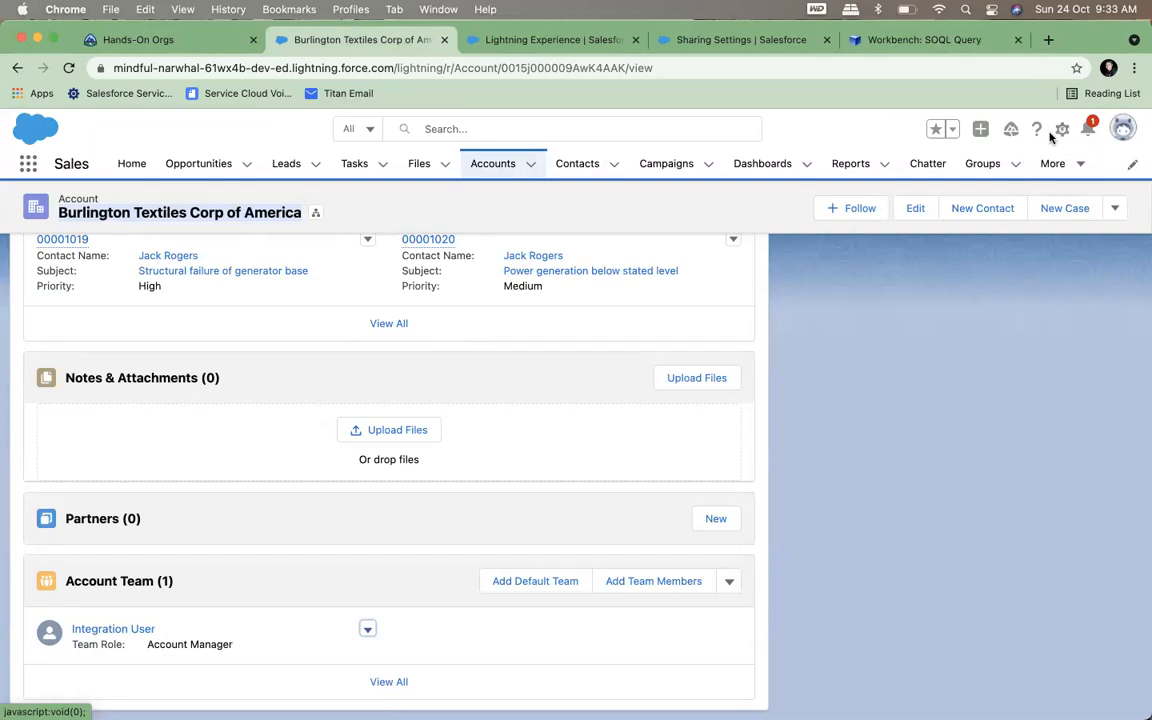
pyautogui.click(905, 40)
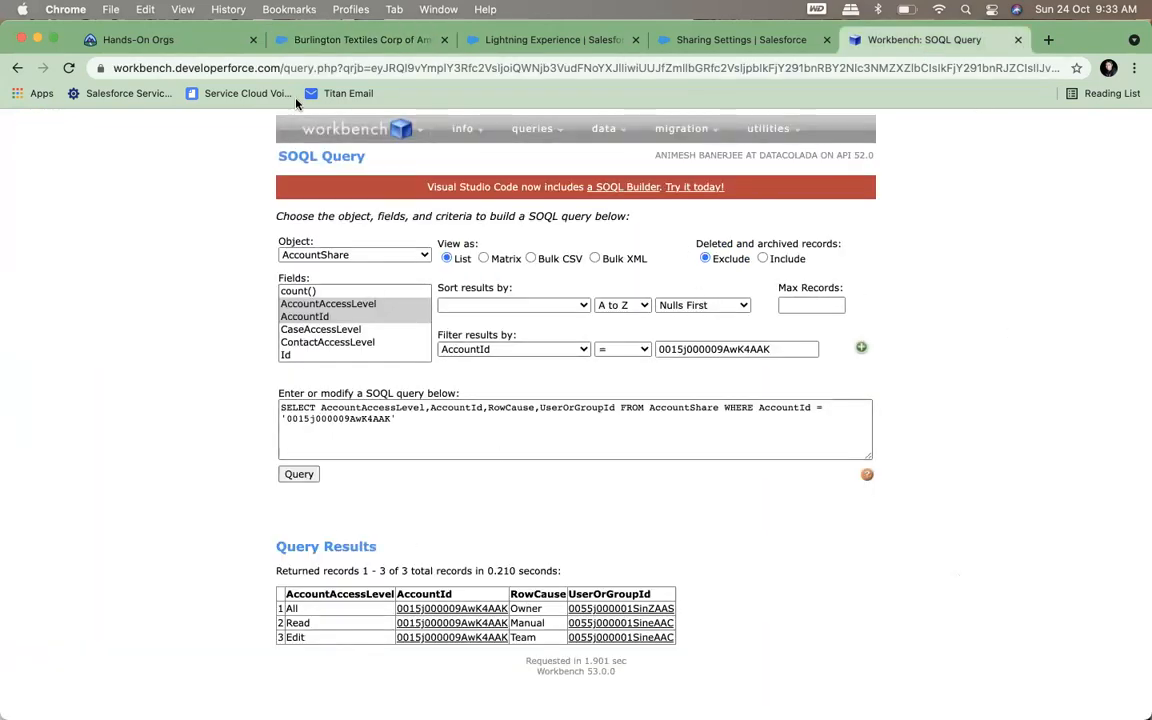
pyautogui.click(362, 42)
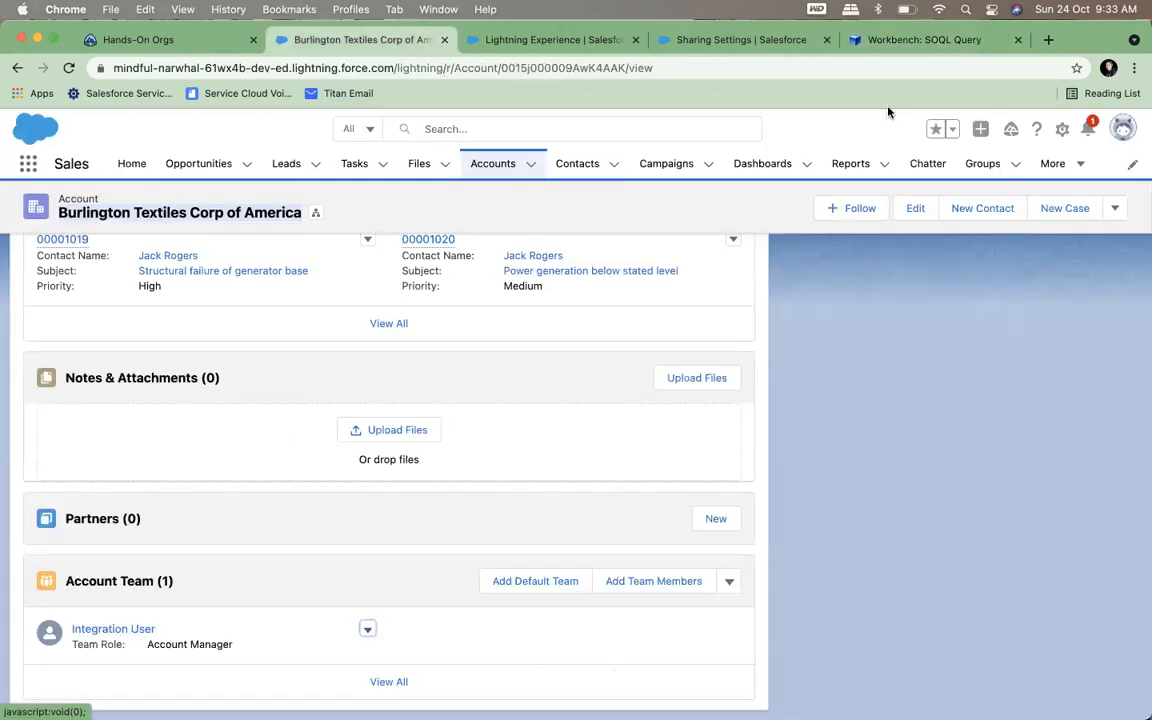
# Glance at the Workbench results, then search Salesforce Setup for "role" and open the Roles page
pyautogui.click(921, 42)
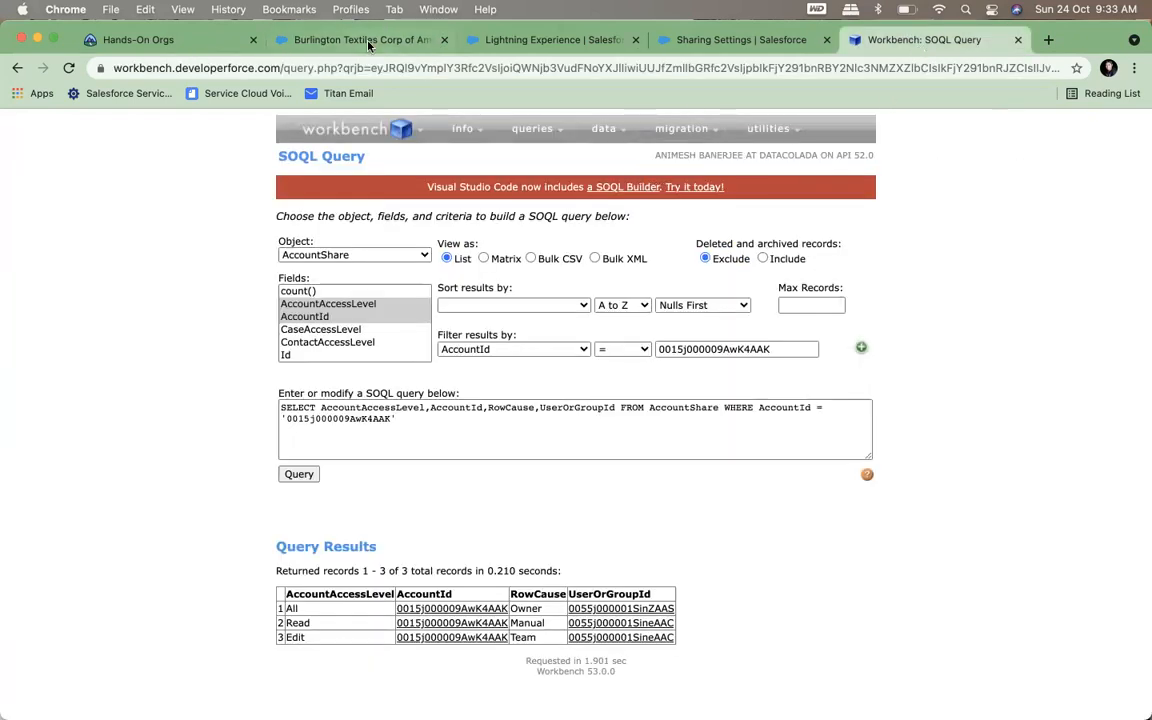
pyautogui.click(330, 38)
pyautogui.click(492, 42)
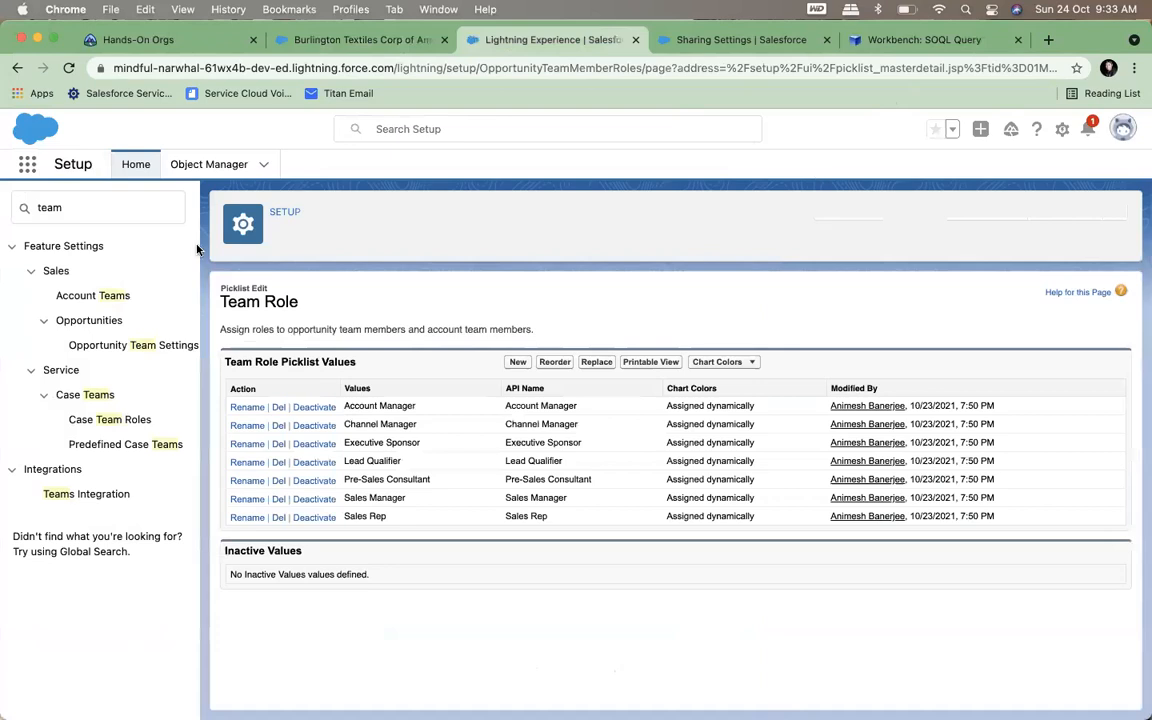
pyautogui.click(13, 207)
pyautogui.press('super+a')
pyautogui.write('rol')
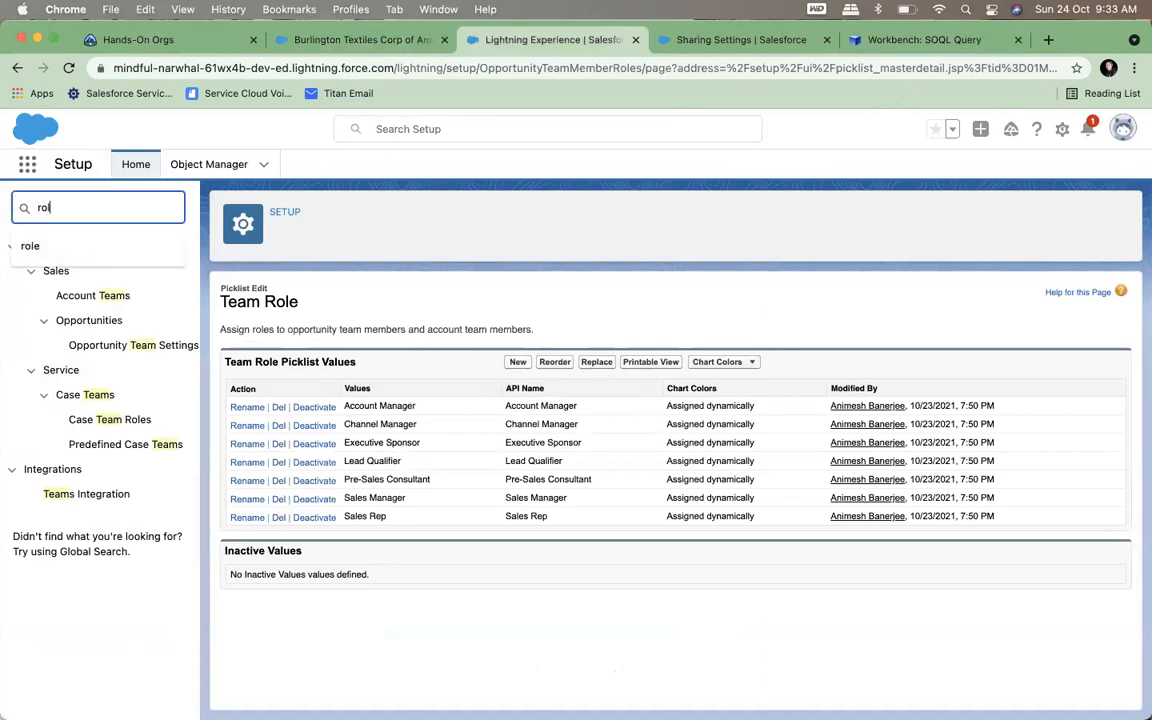
pyautogui.write('w')
pyautogui.press('BackSpace')
pyautogui.write('e')
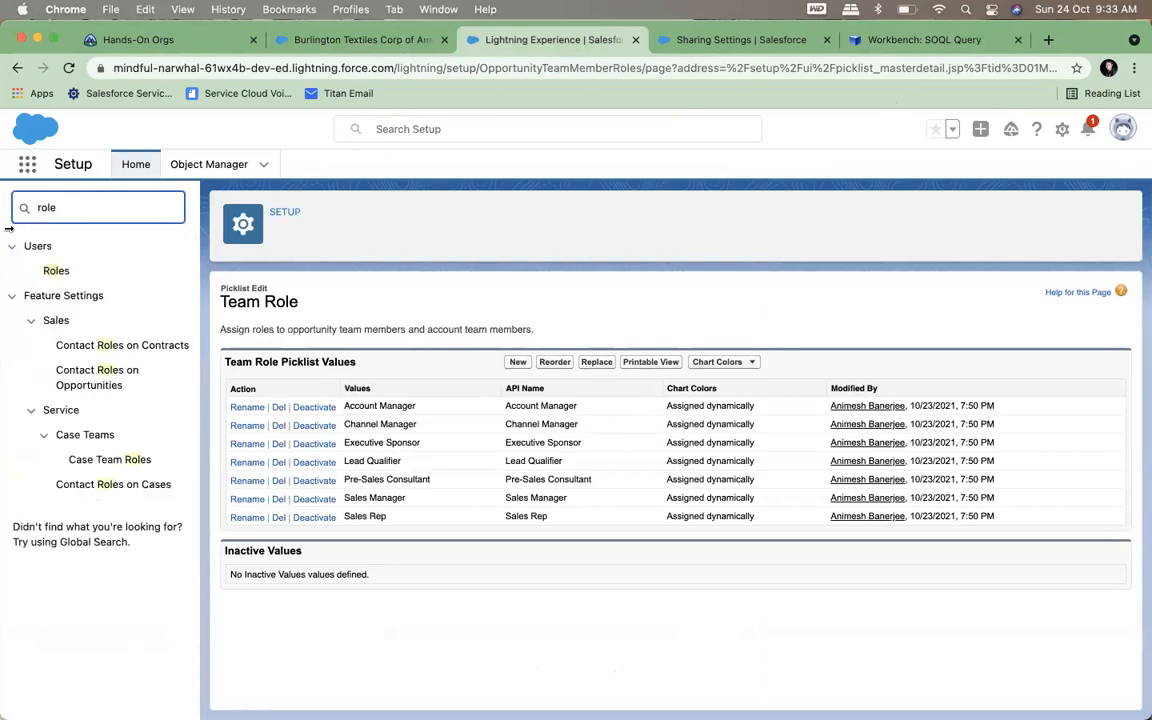
pyautogui.click(56, 270)
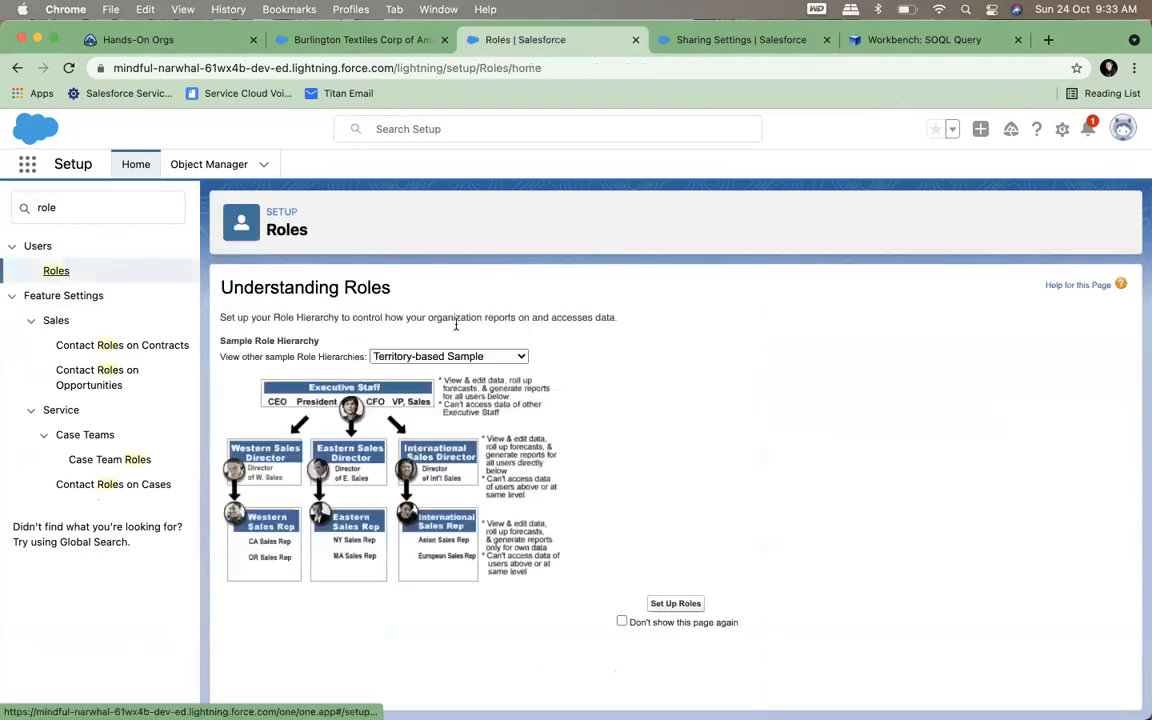
# Go on to the organization's role hierarchy and expand the CEO and SVP, Sales & Marketing branches to examine the roles beneath them
pyautogui.click(430, 358)
pyautogui.click(778, 381)
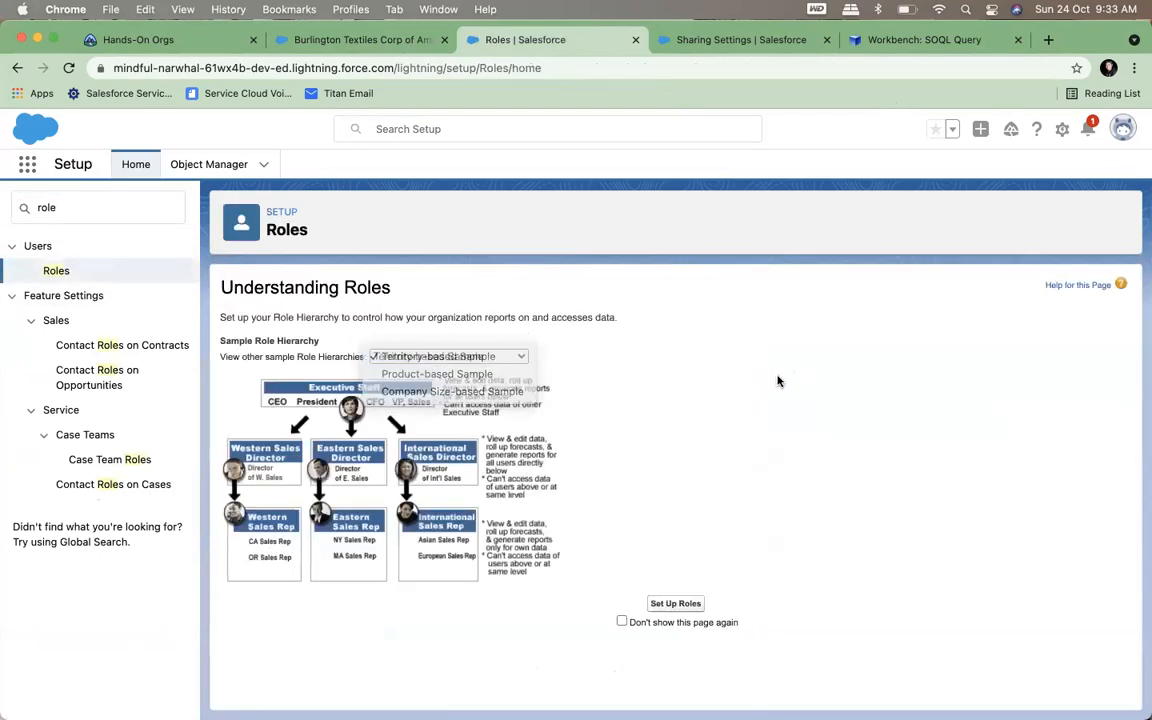
pyautogui.click(675, 604)
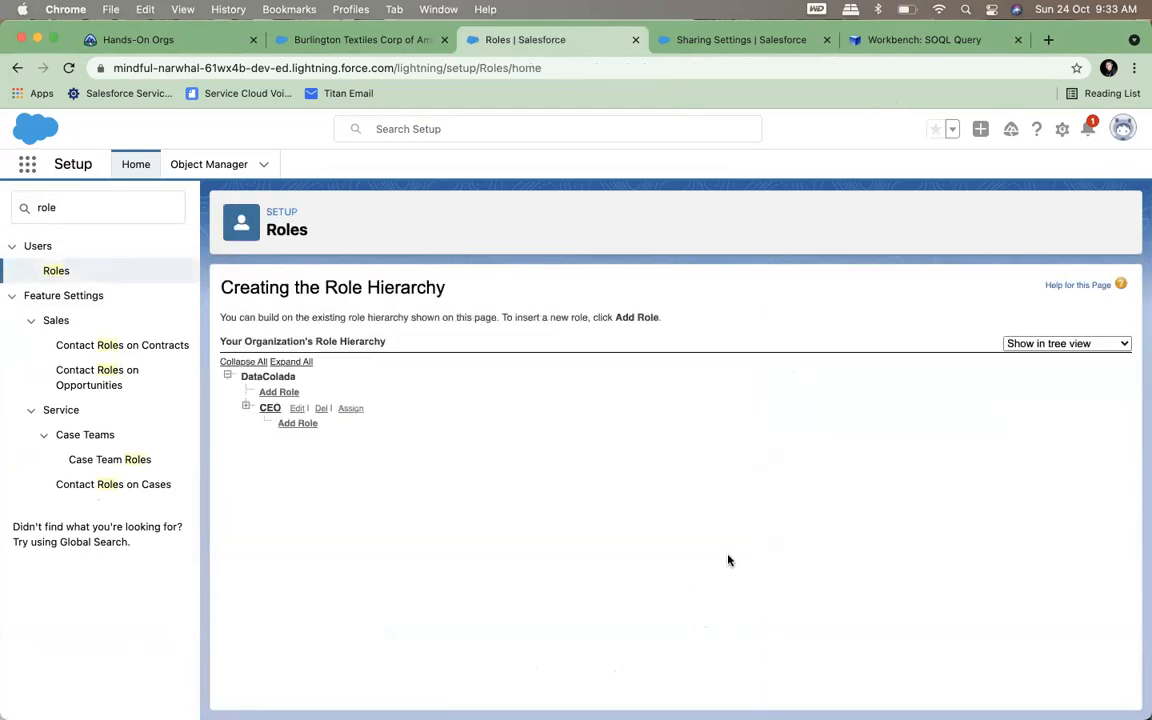
pyautogui.click(246, 407)
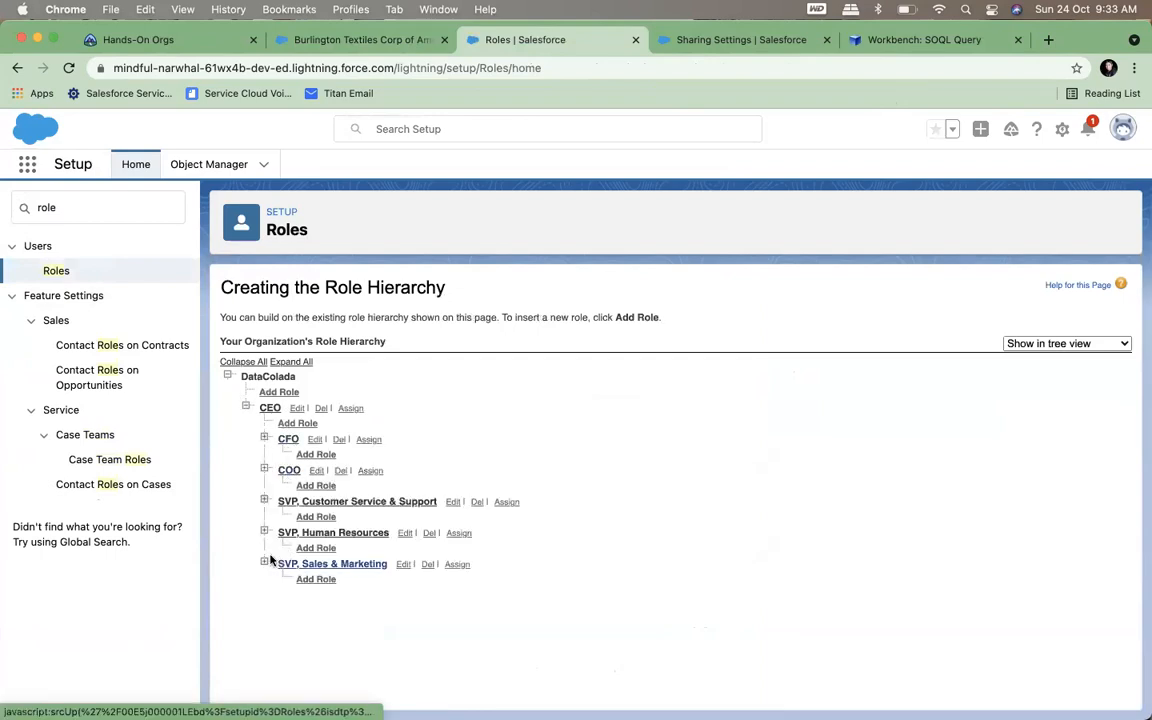
pyautogui.click(265, 564)
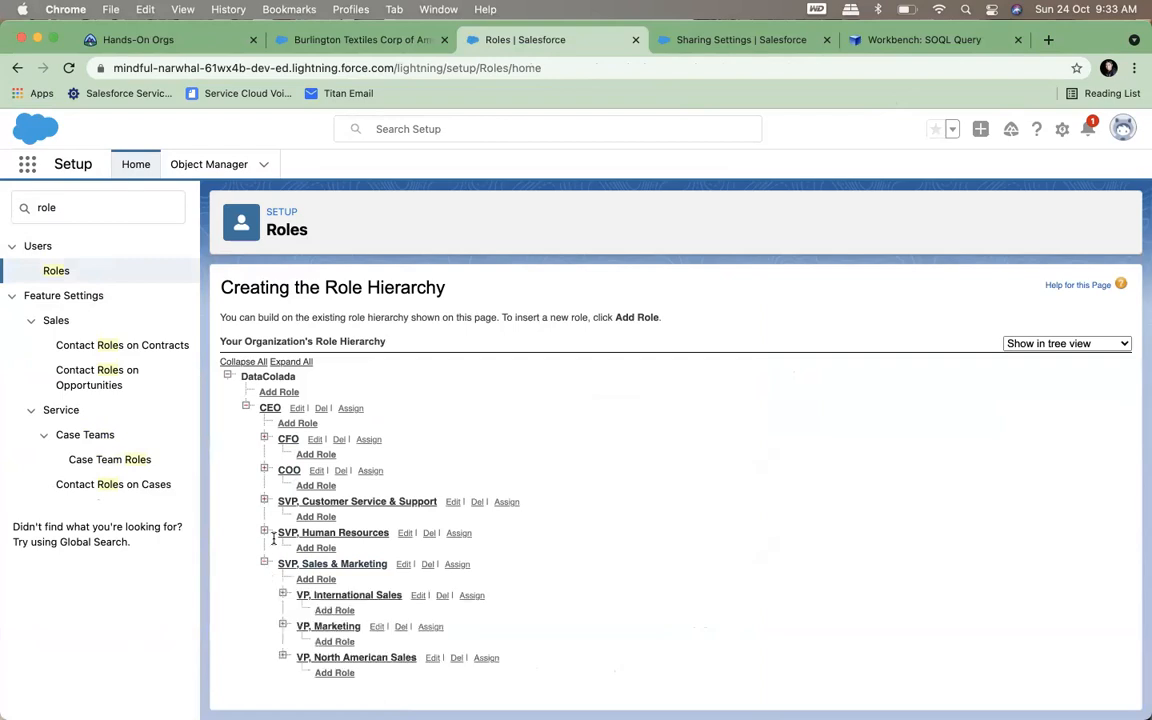
pyautogui.scroll(-1, 524, 540)
pyautogui.scroll(1, 525, 541)
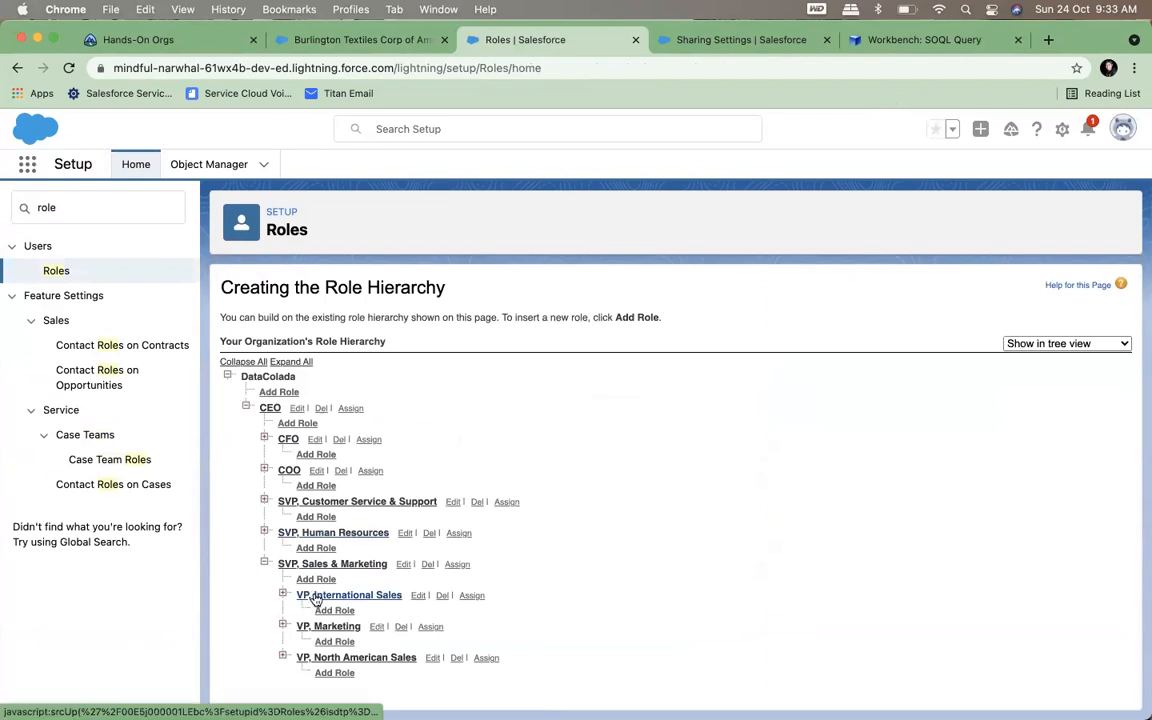
# Find Users in Setup, open the Integration User for editing and look through the Role options without choosing one
pyautogui.click(14, 207)
pyautogui.press('super+a')
pyautogui.write('user')
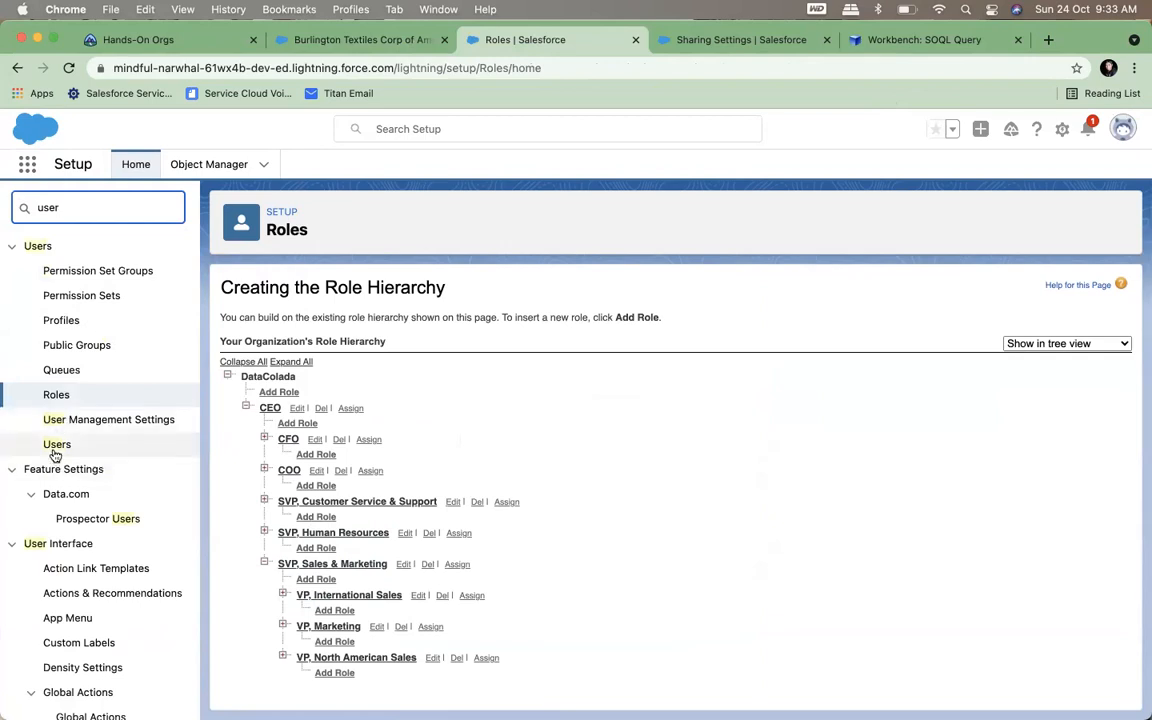
pyautogui.click(53, 447)
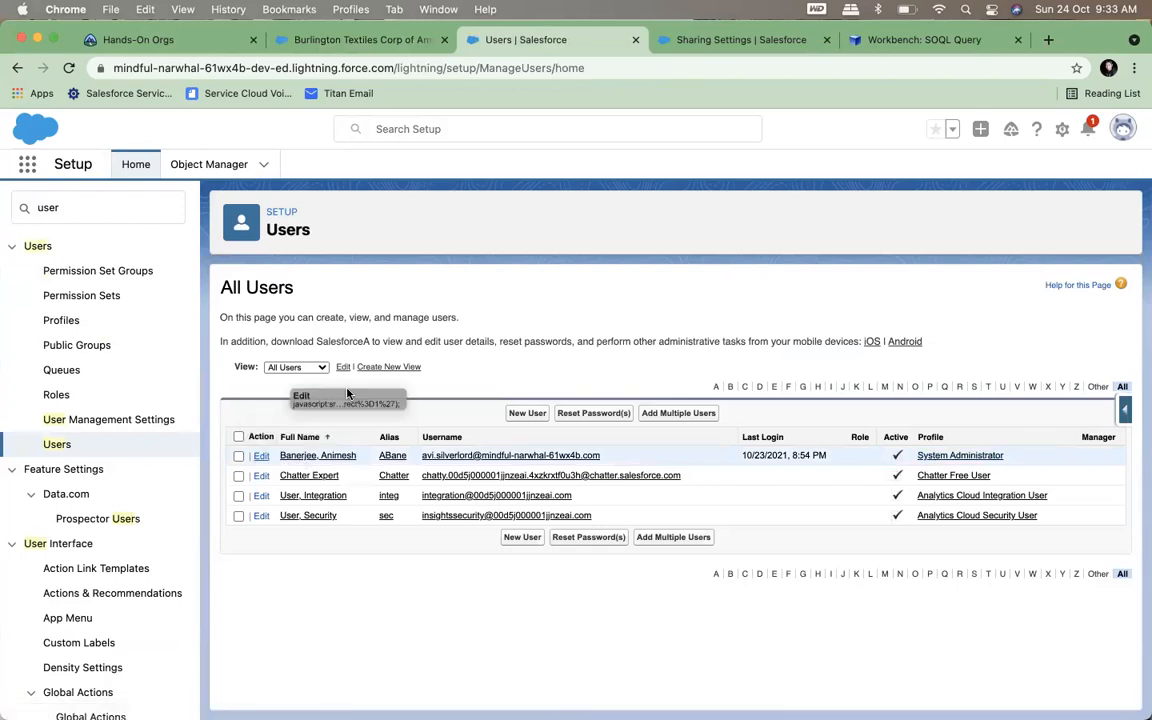
pyautogui.click(260, 496)
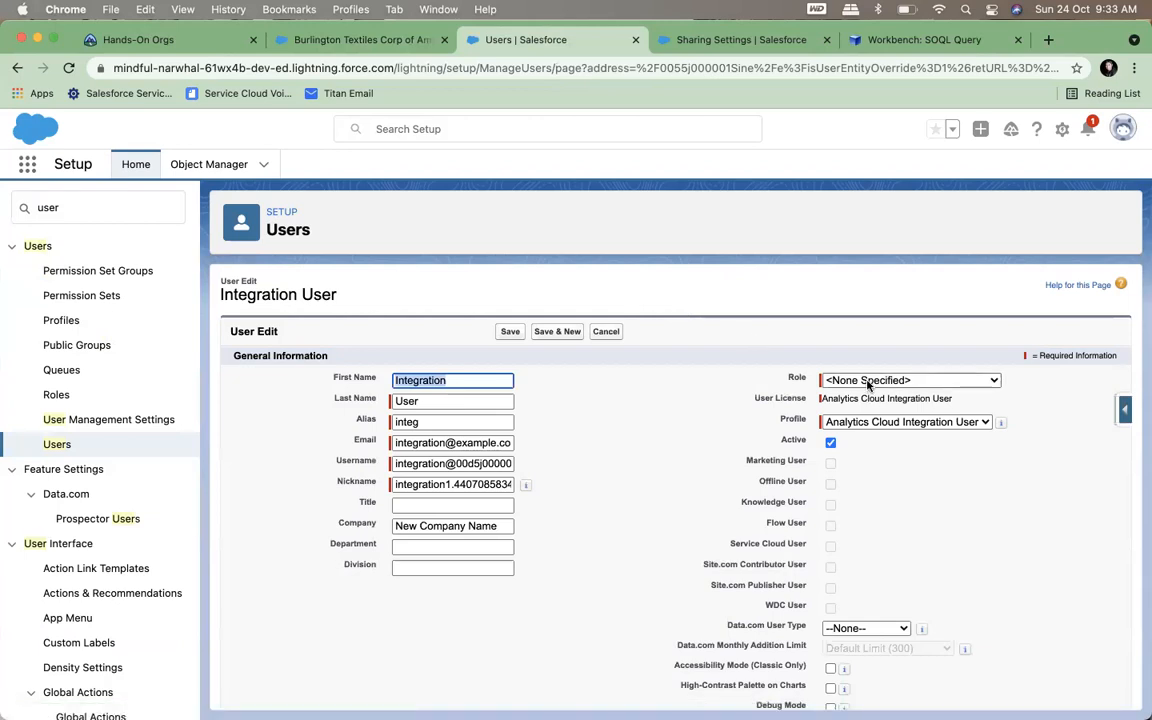
pyautogui.click(869, 380)
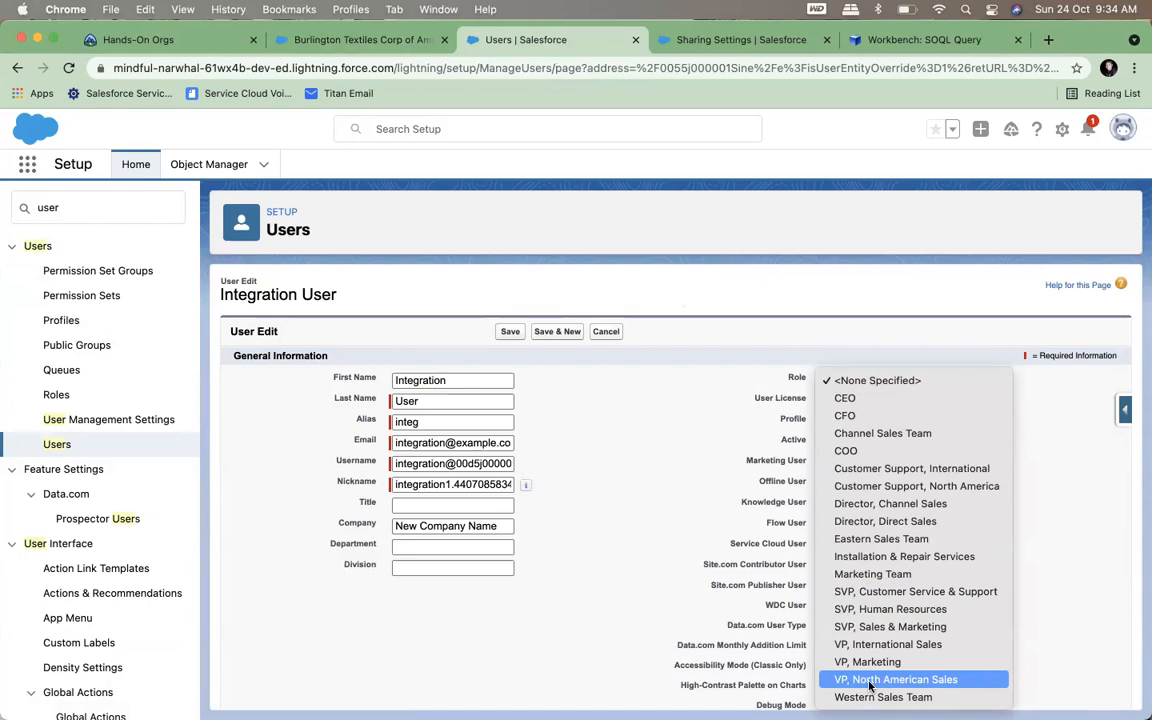
pyautogui.click(624, 243)
# Search Setup for "sharing" and open the Sharing Settings page
pyautogui.click(86, 214)
pyautogui.press('super+a')
pyautogui.write('shsri')
pyautogui.press('BackSpace')
pyautogui.press('BackSpace')
pyautogui.write('atin')
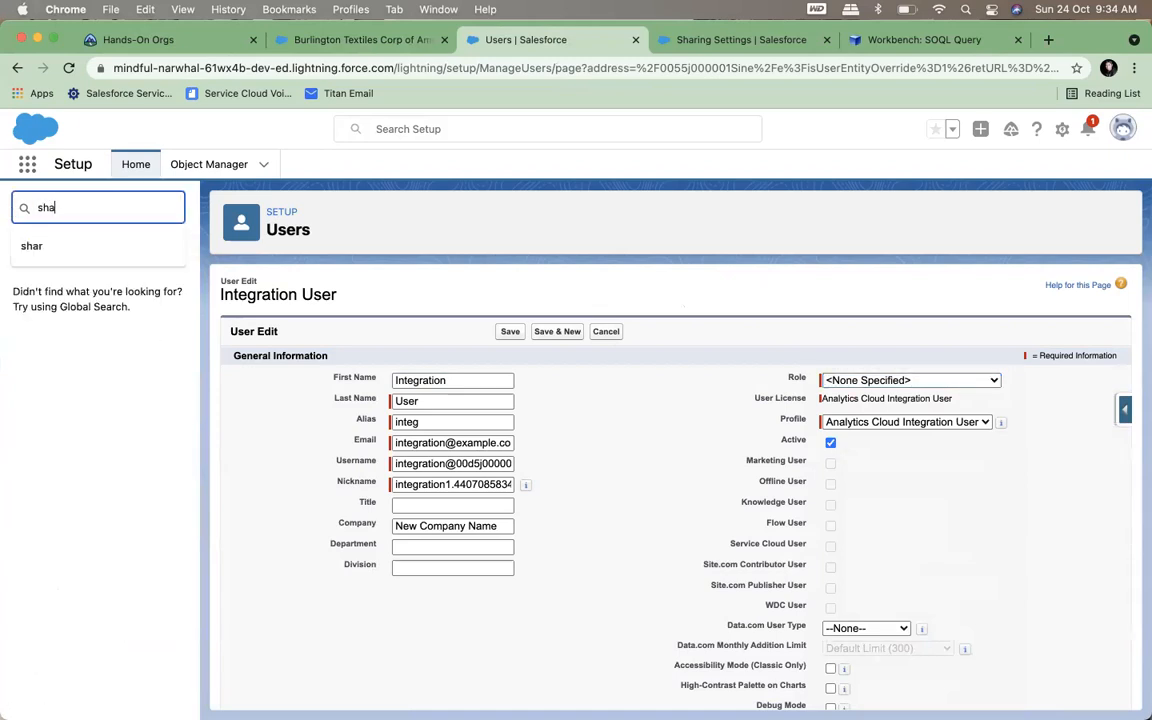
pyautogui.press('BackSpace')
pyautogui.press('BackSpace')
pyautogui.press('BackSpace')
pyautogui.write('ring')
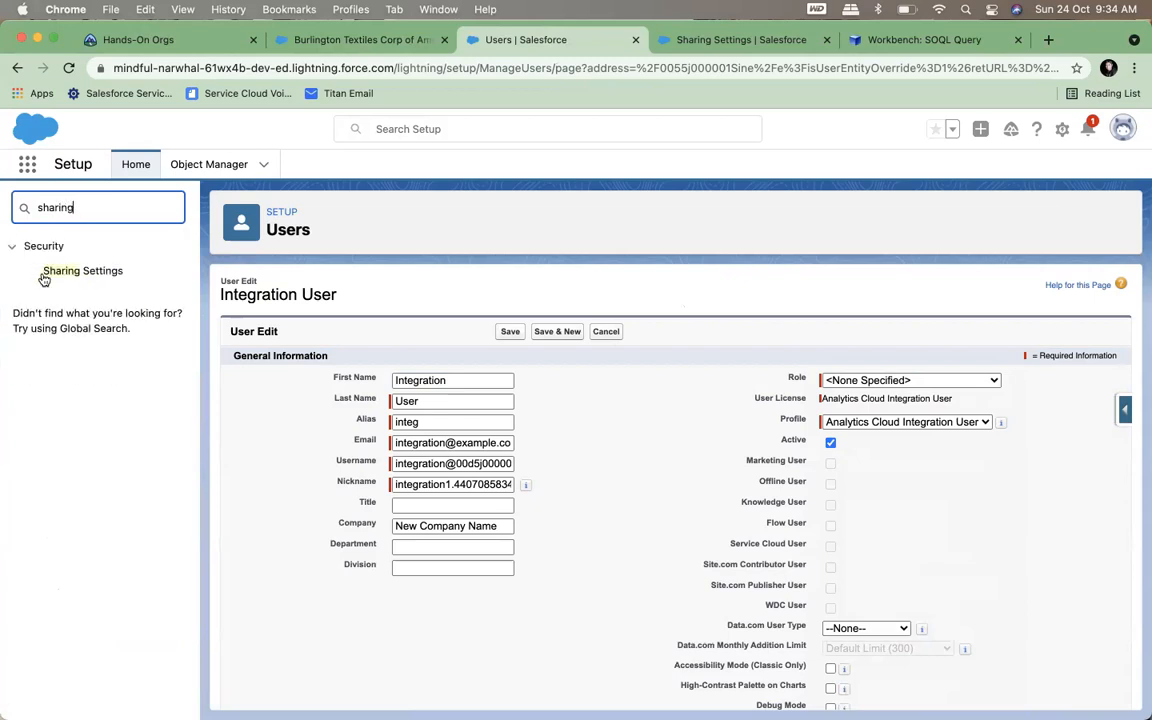
pyautogui.click(75, 271)
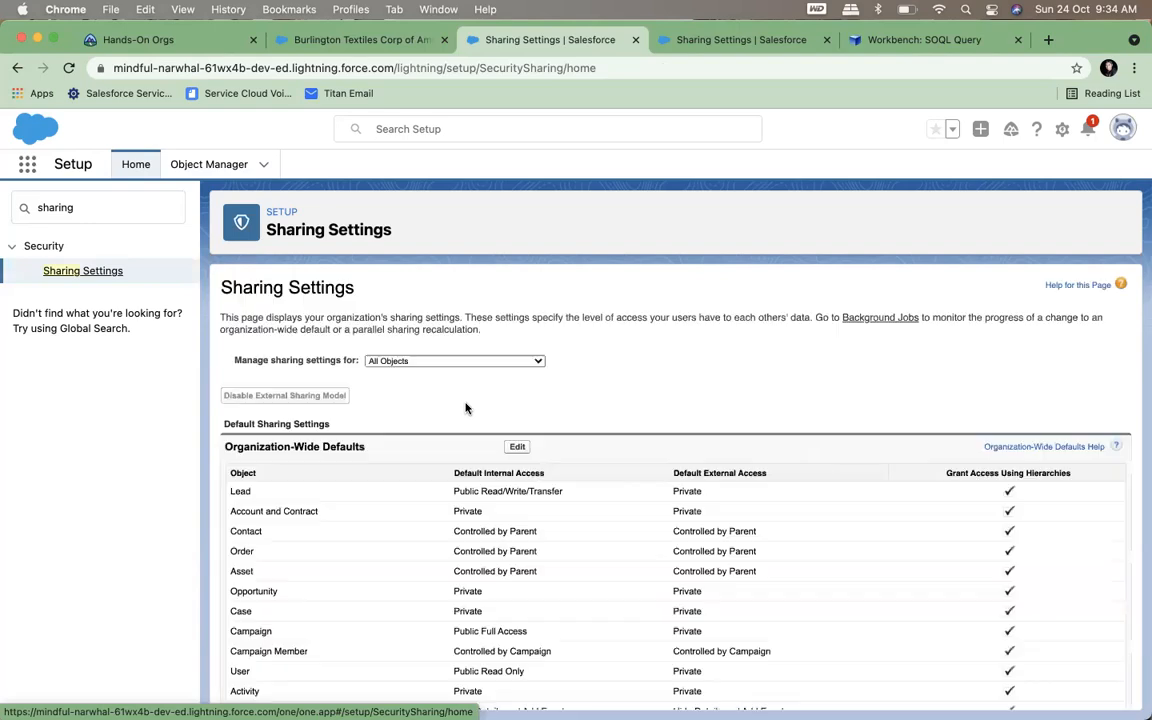
# Open the Organization-Wide Defaults for editing and examine the Grant Access Using Hierarchies column for the listed objects and the other settings
pyautogui.scroll(-3, 455, 425)
pyautogui.moveTo(956, 315); pyautogui.dragTo(1090, 320)
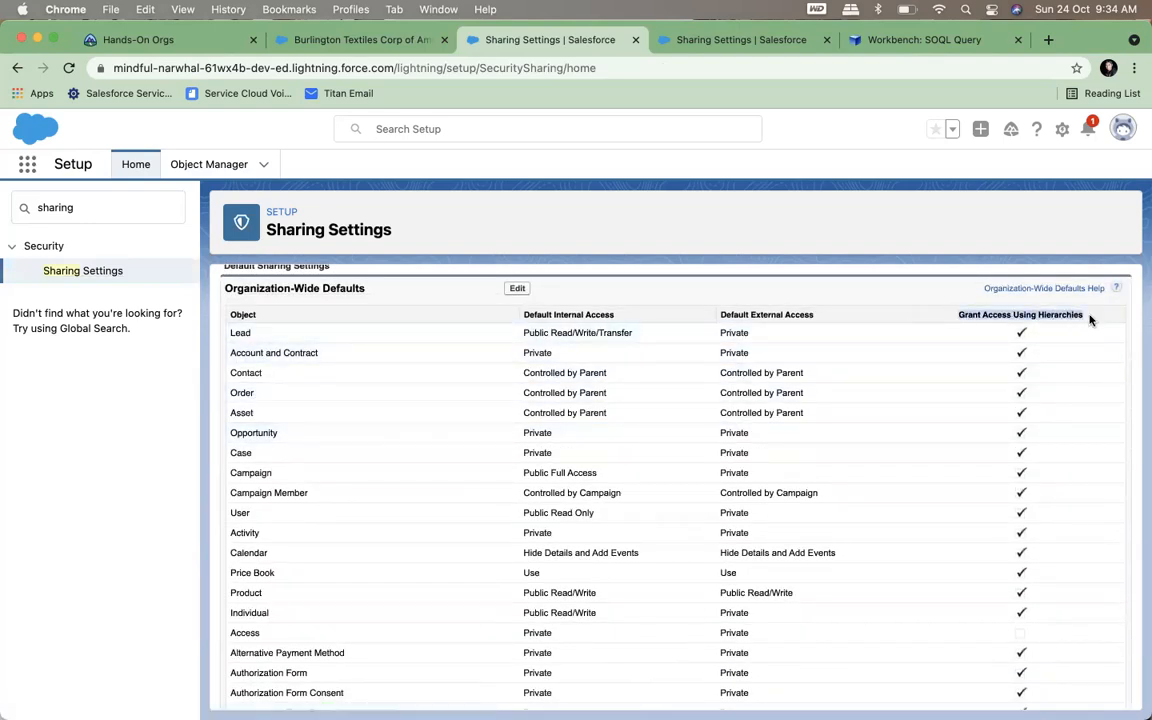
pyautogui.click(517, 288)
pyautogui.scroll(-2, 642, 366)
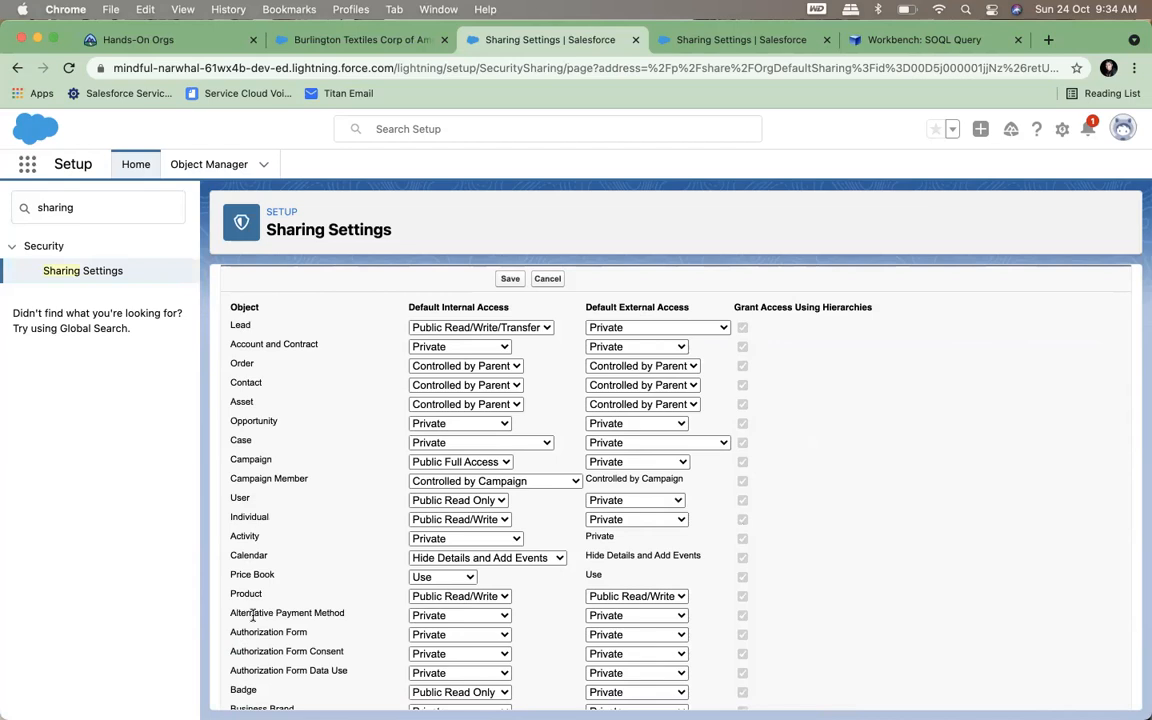
pyautogui.scroll(-20, 253, 617)
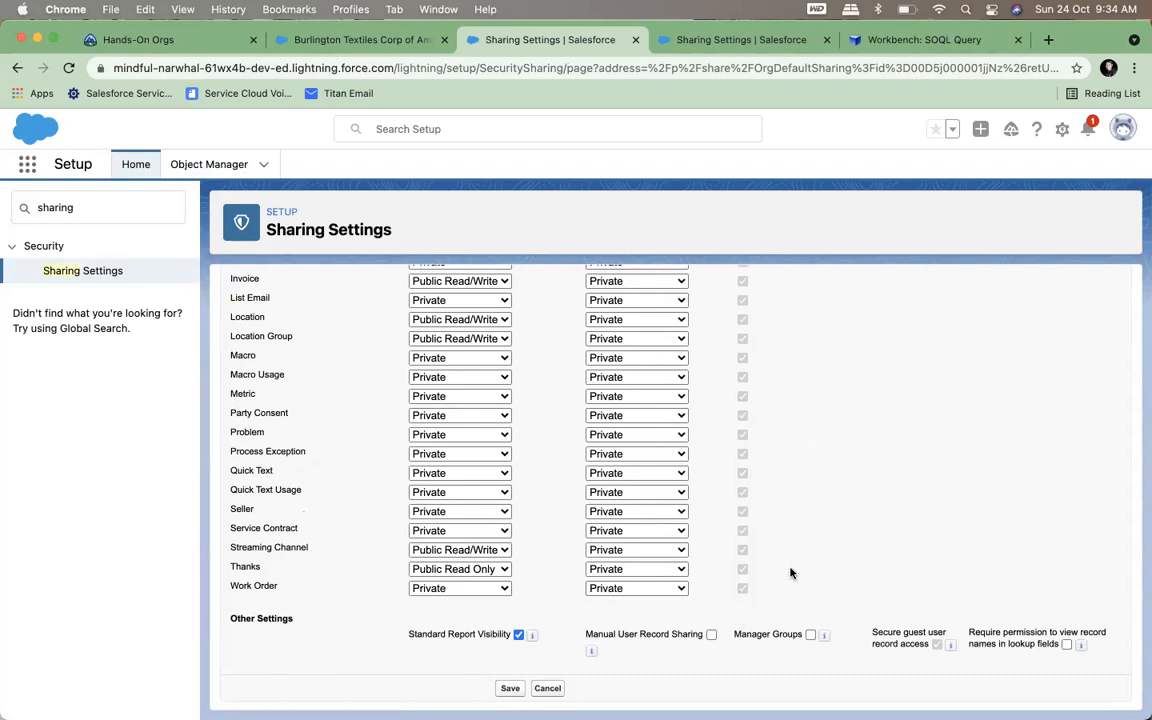
pyautogui.scroll(20, 789, 573)
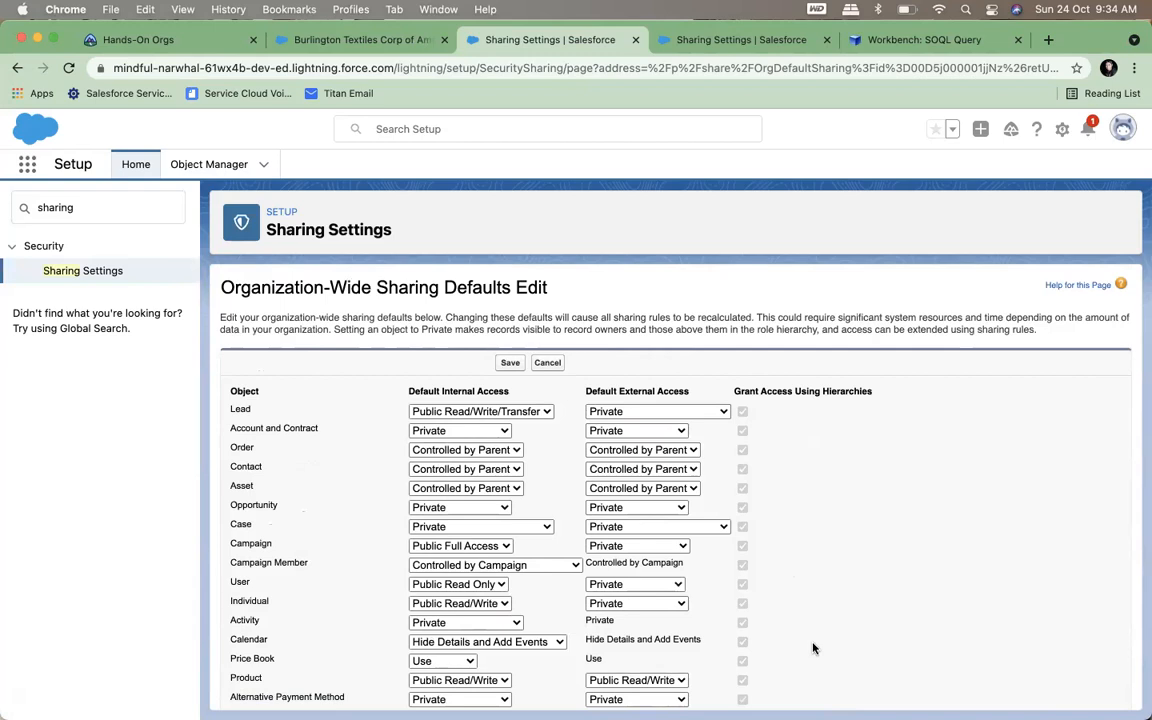
pyautogui.scroll(-3, 813, 620)
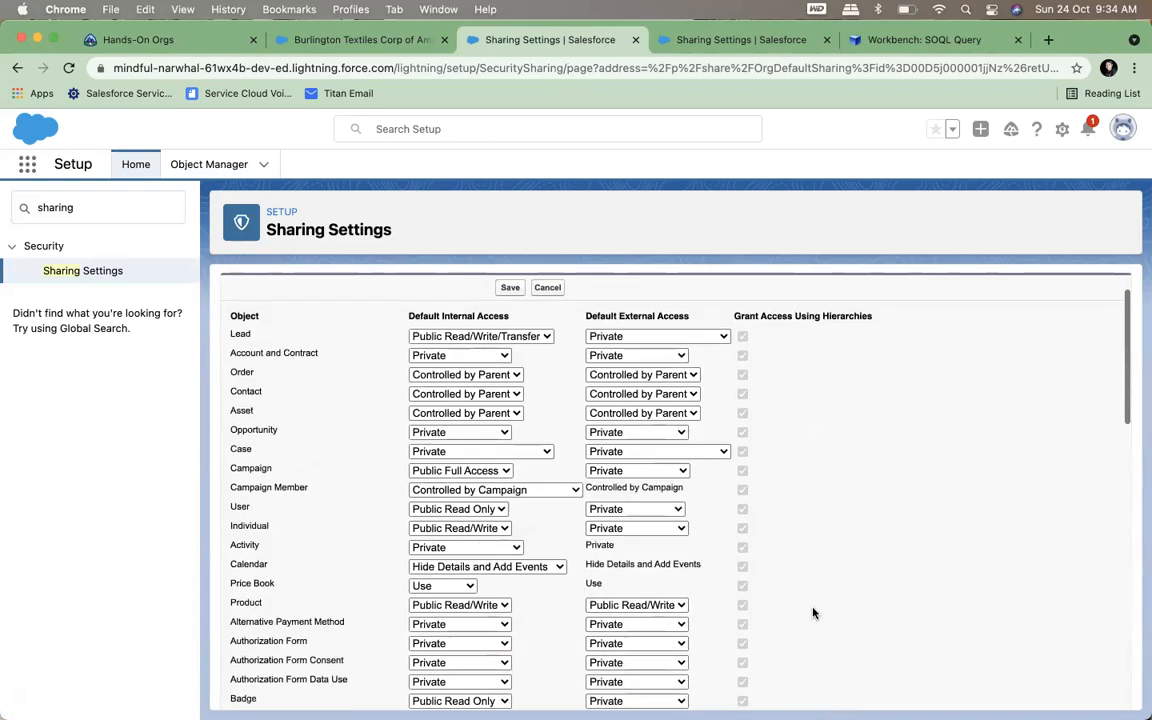
pyautogui.scroll(-15, 822, 504)
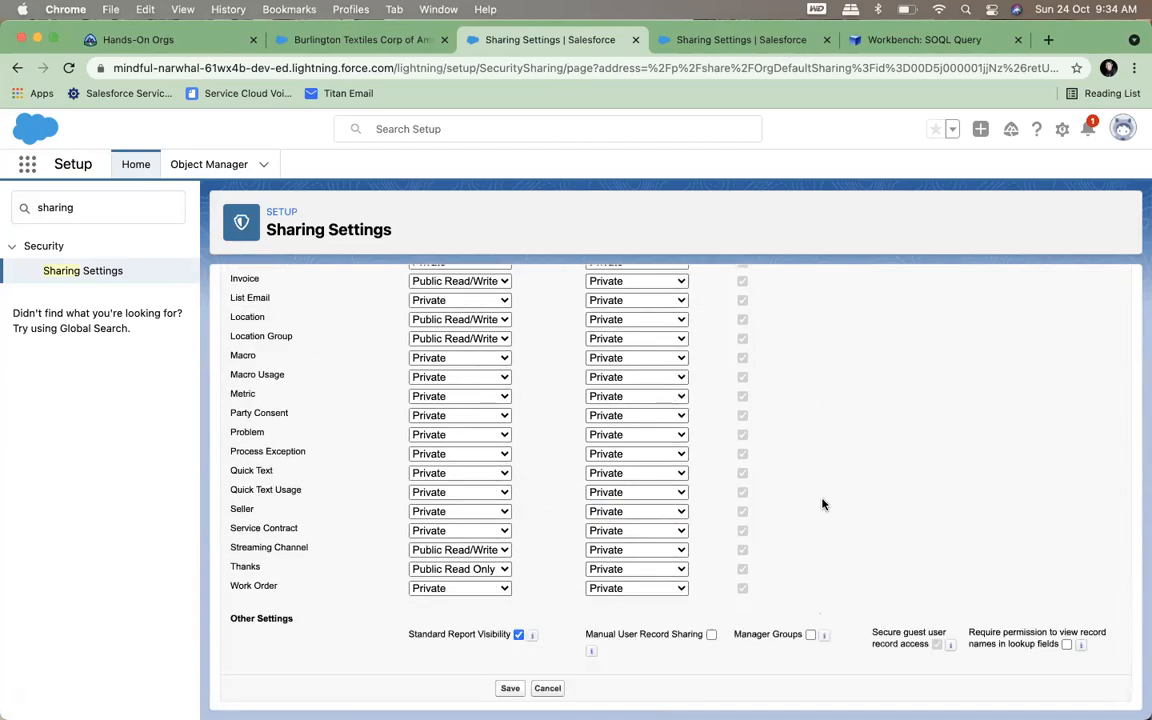
pyautogui.scroll(15, 822, 504)
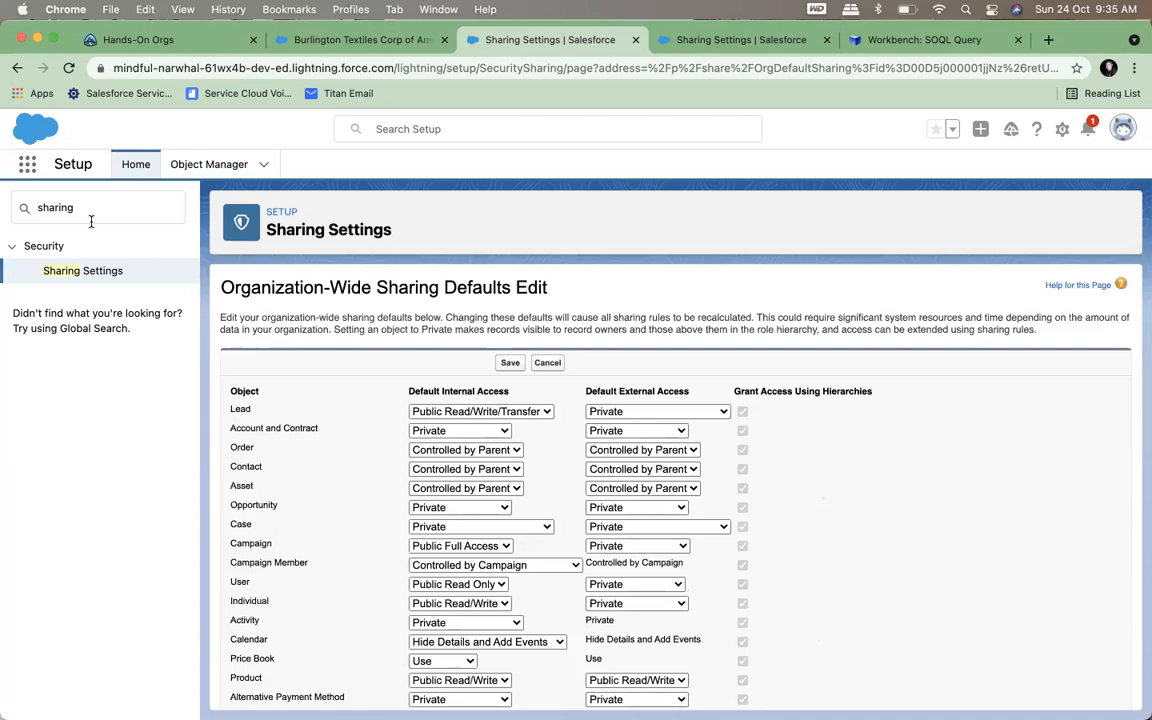
# Return to the Sharing Settings overview, review the Sharing Rules section and start a new Account sharing rule
pyautogui.click(82, 272)
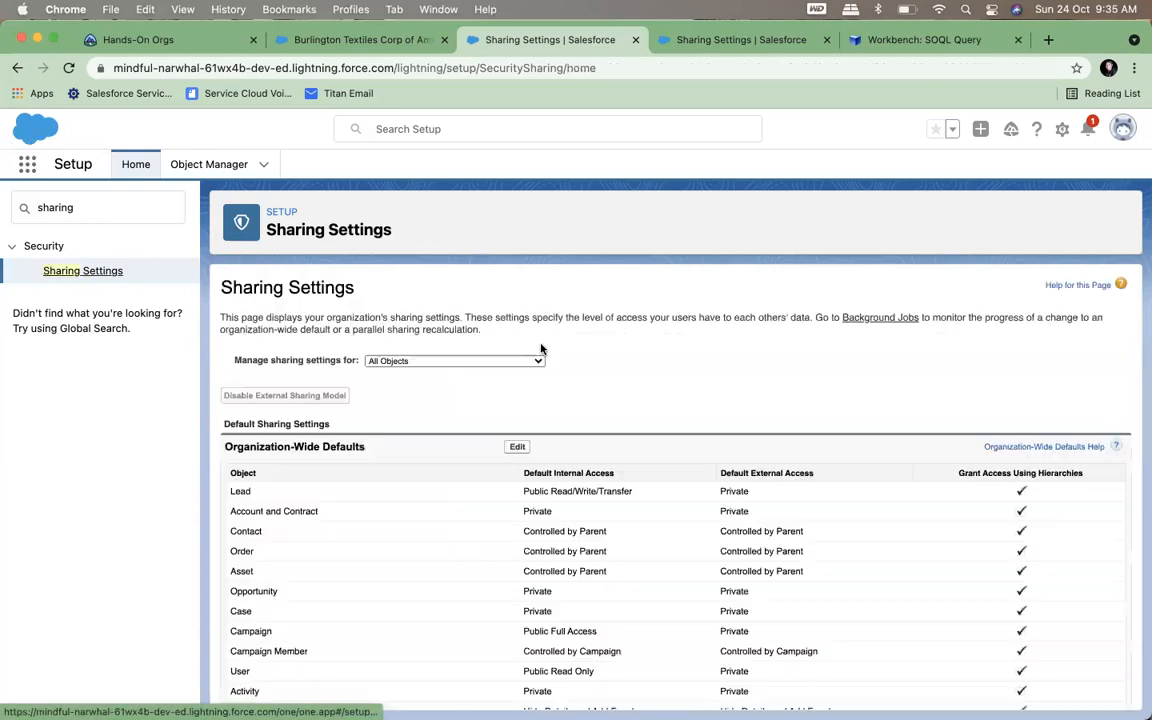
pyautogui.scroll(-1, 558, 424)
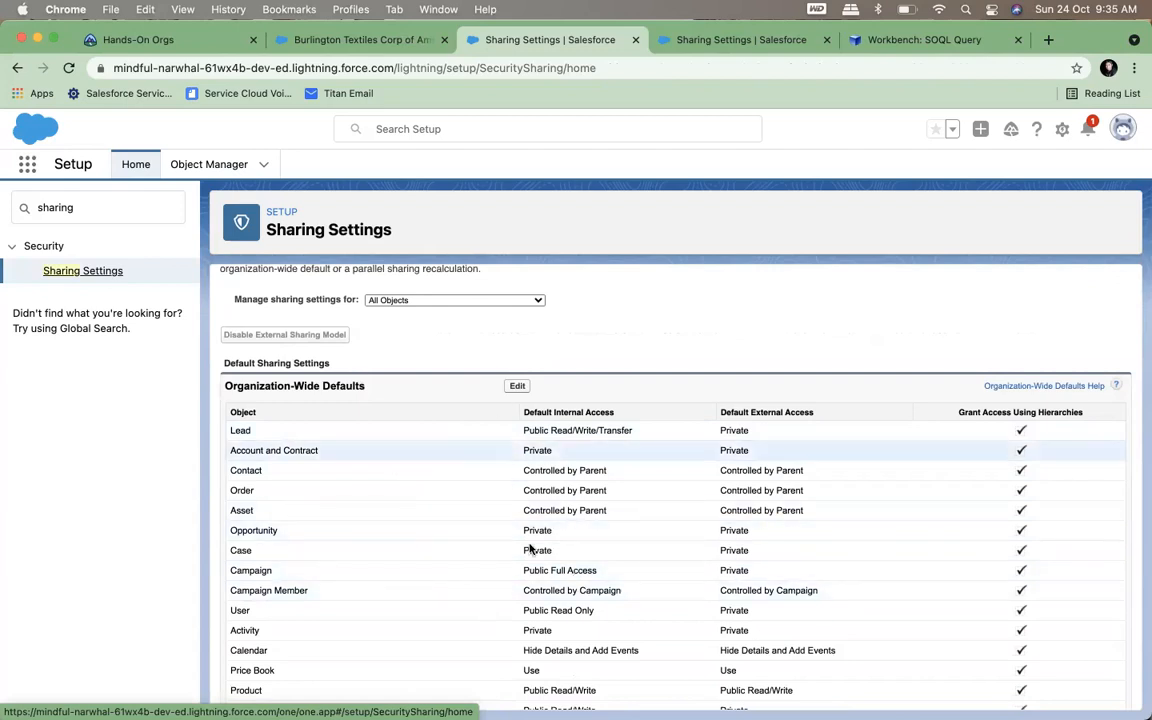
pyautogui.scroll(-20, 499, 489)
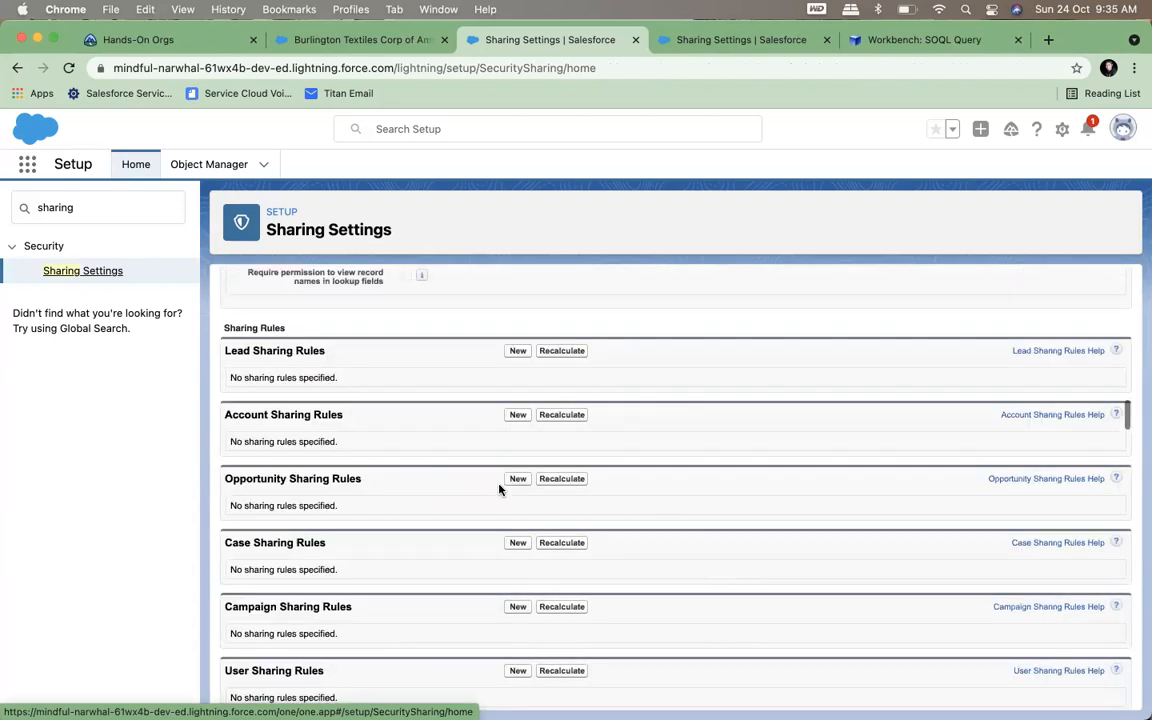
pyautogui.scroll(1, 499, 489)
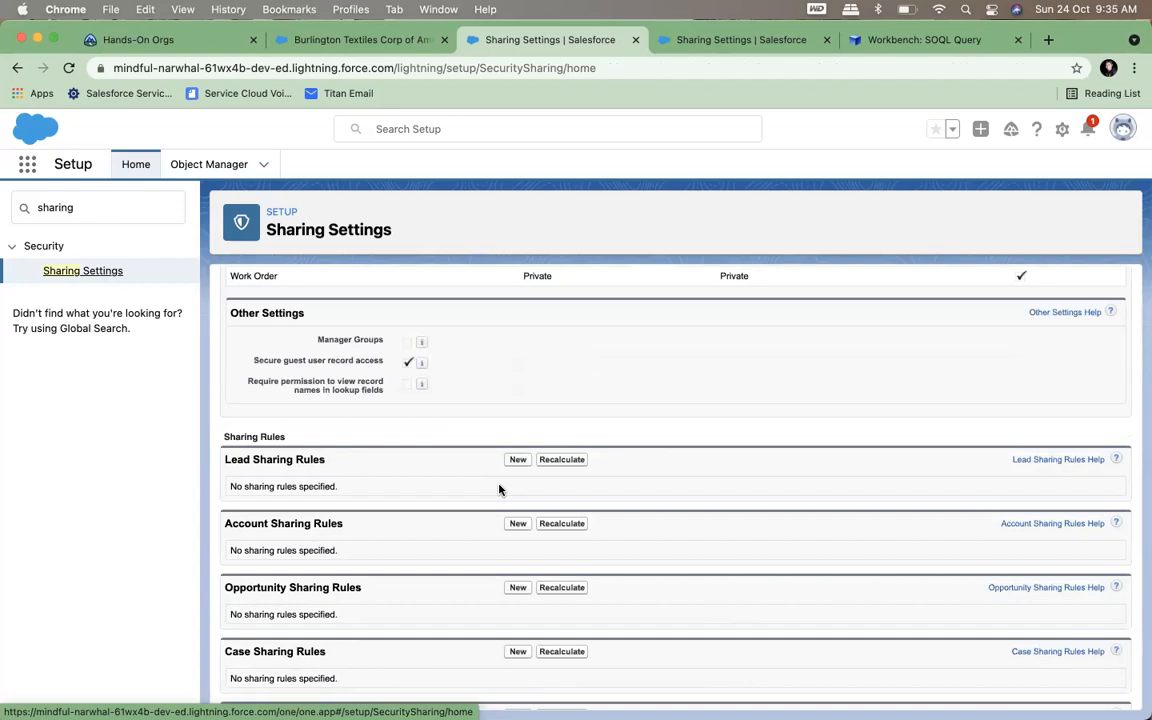
pyautogui.scroll(2, 500, 492)
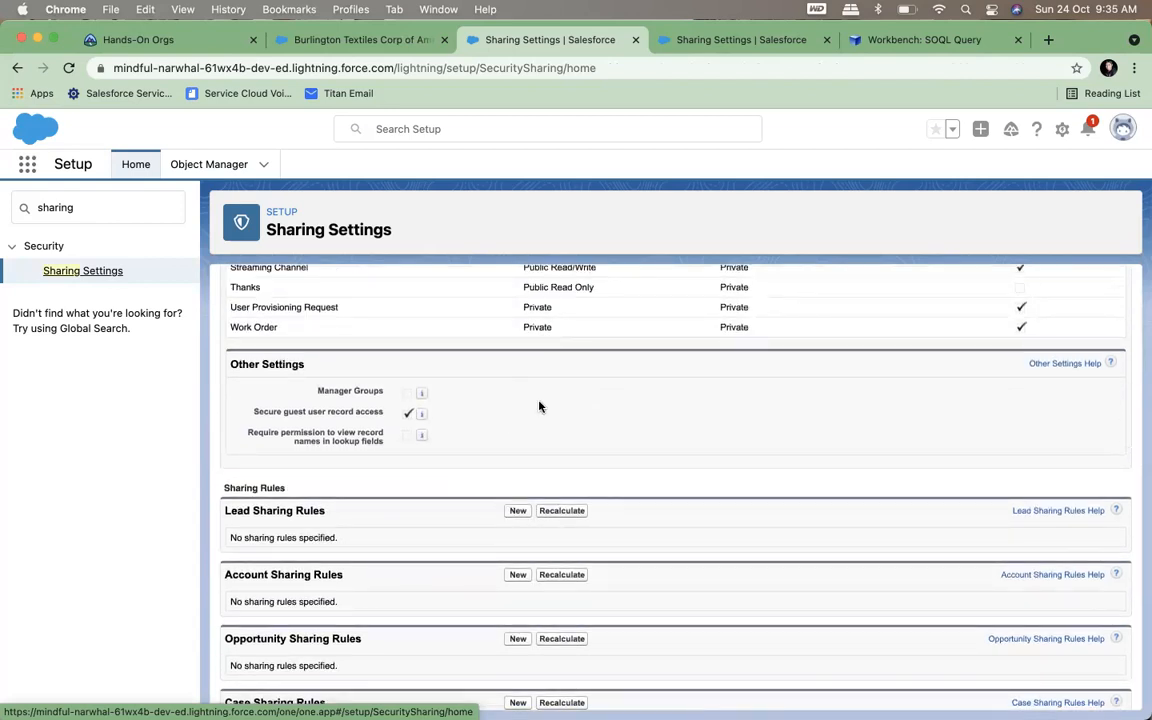
pyautogui.scroll(3, 539, 406)
pyautogui.scroll(-10, 539, 406)
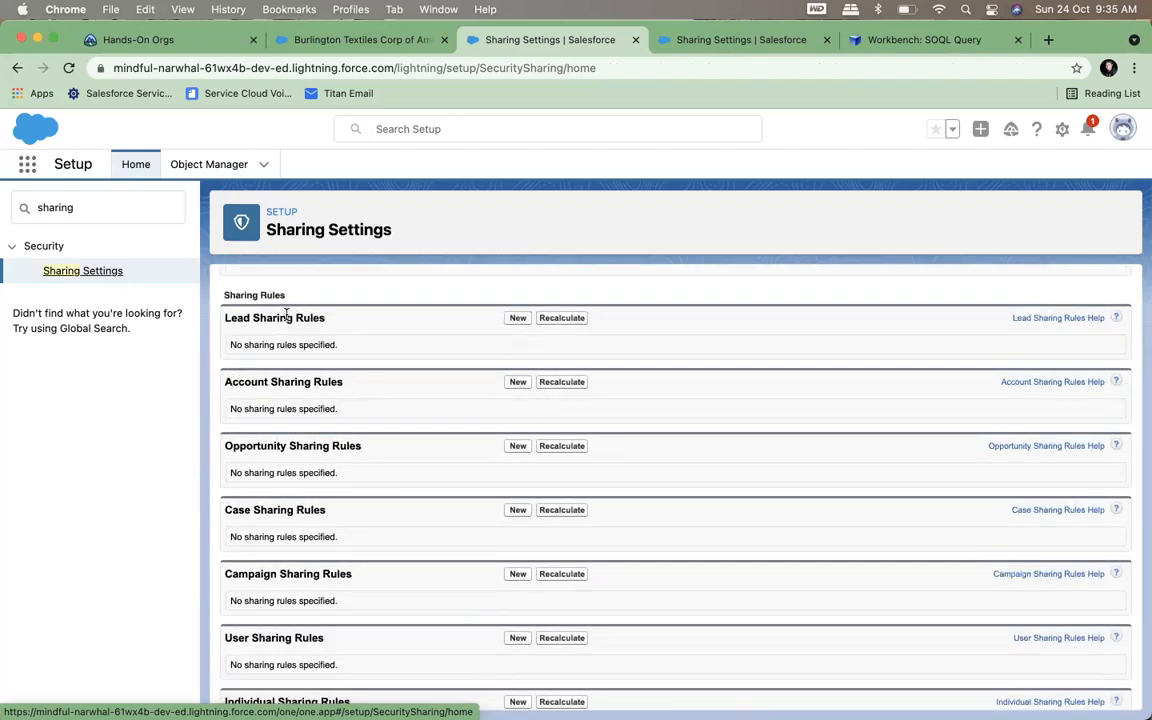
pyautogui.click(519, 381)
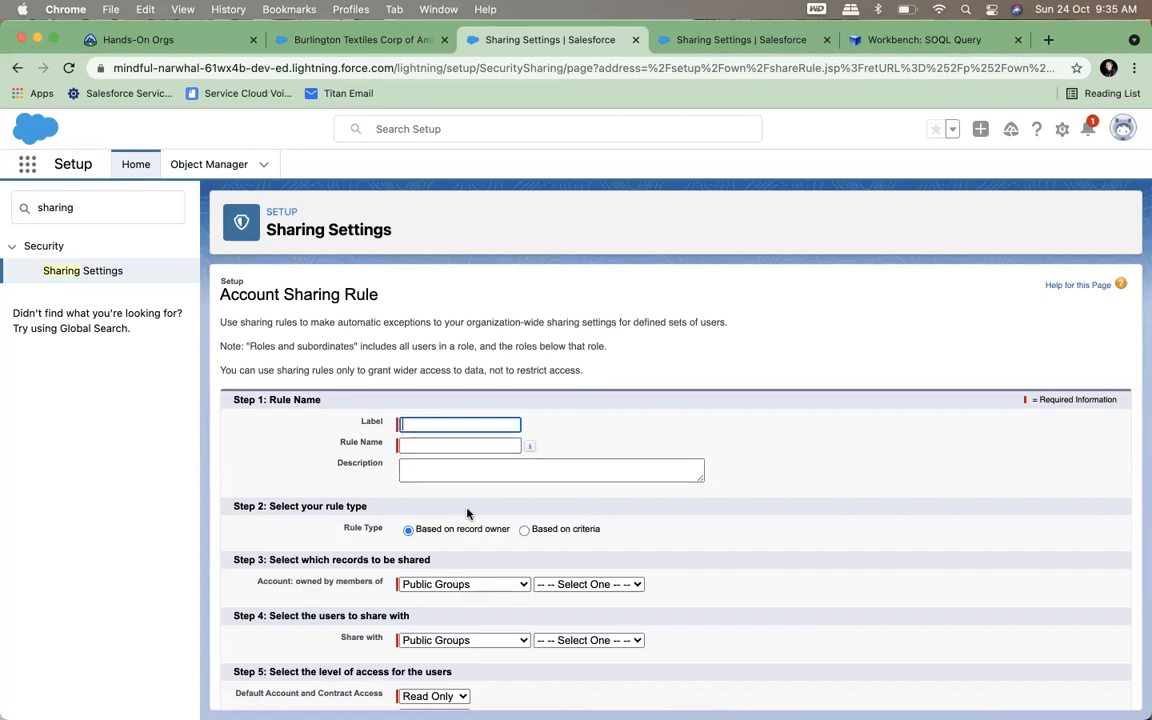
# Label the account sharing rule HR Sharing, with rule name HR_Sharing, and set its rule type to Based on criteria
pyautogui.click(414, 422)
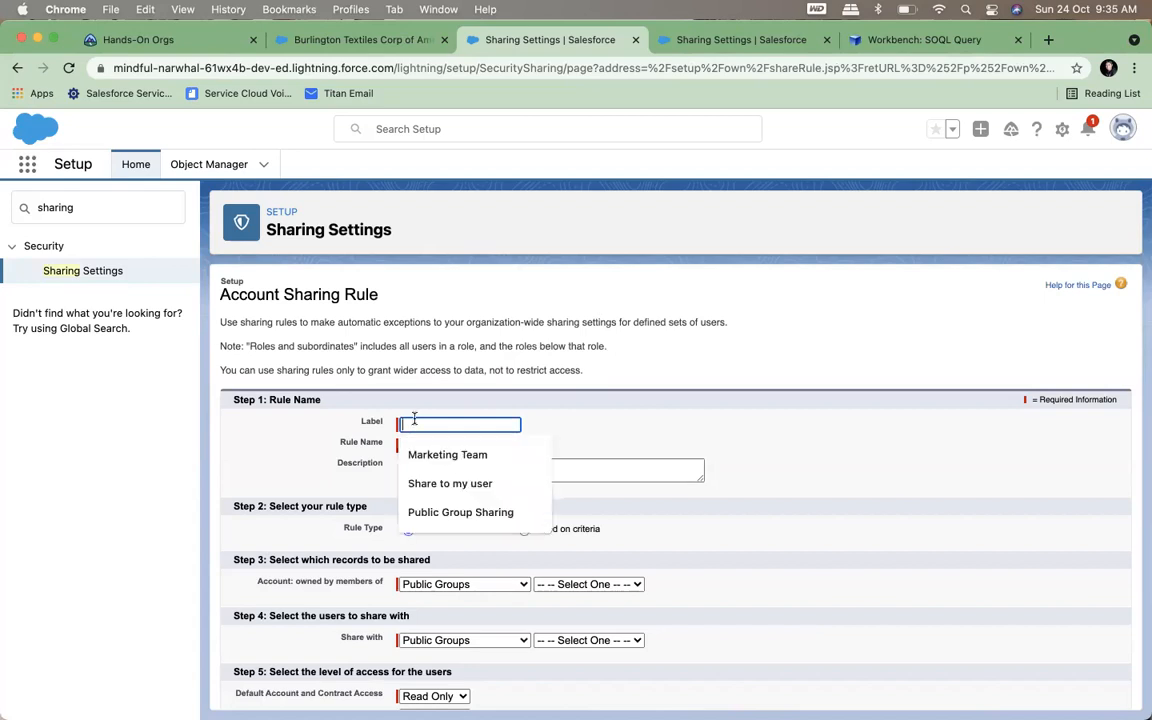
pyautogui.write('HR ')
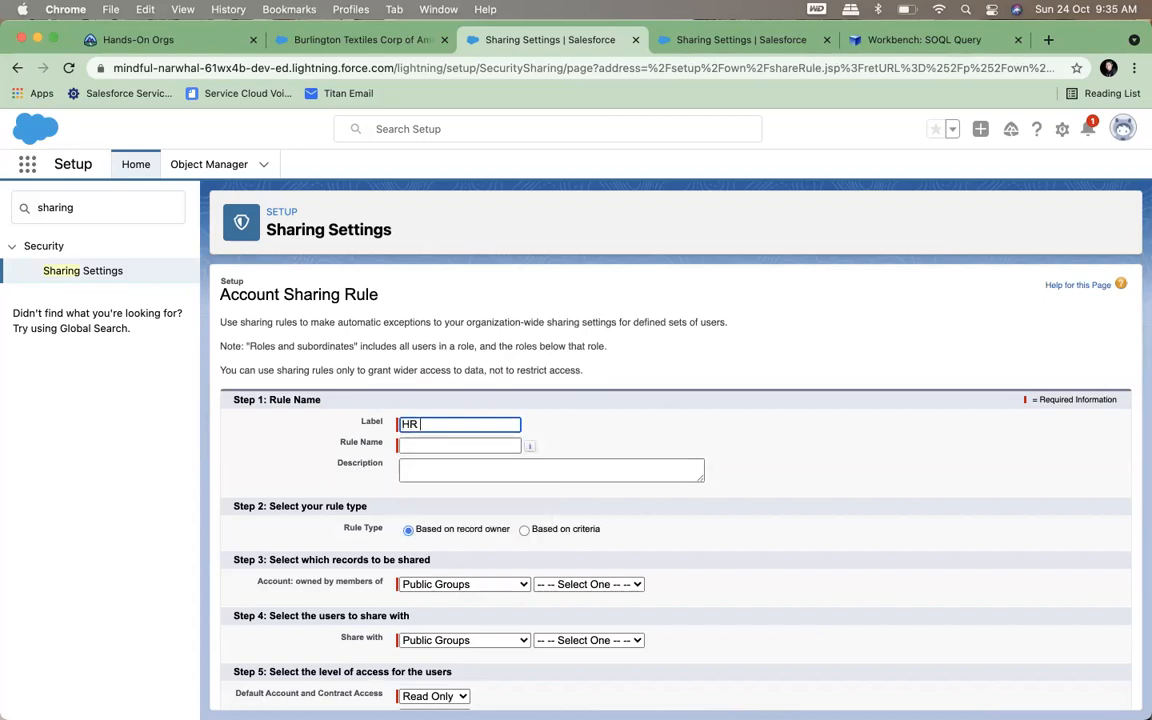
pyautogui.write('Sharing')
pyautogui.press('Tab')
pyautogui.scroll(-1, 489, 479)
pyautogui.scroll(-3, 489, 479)
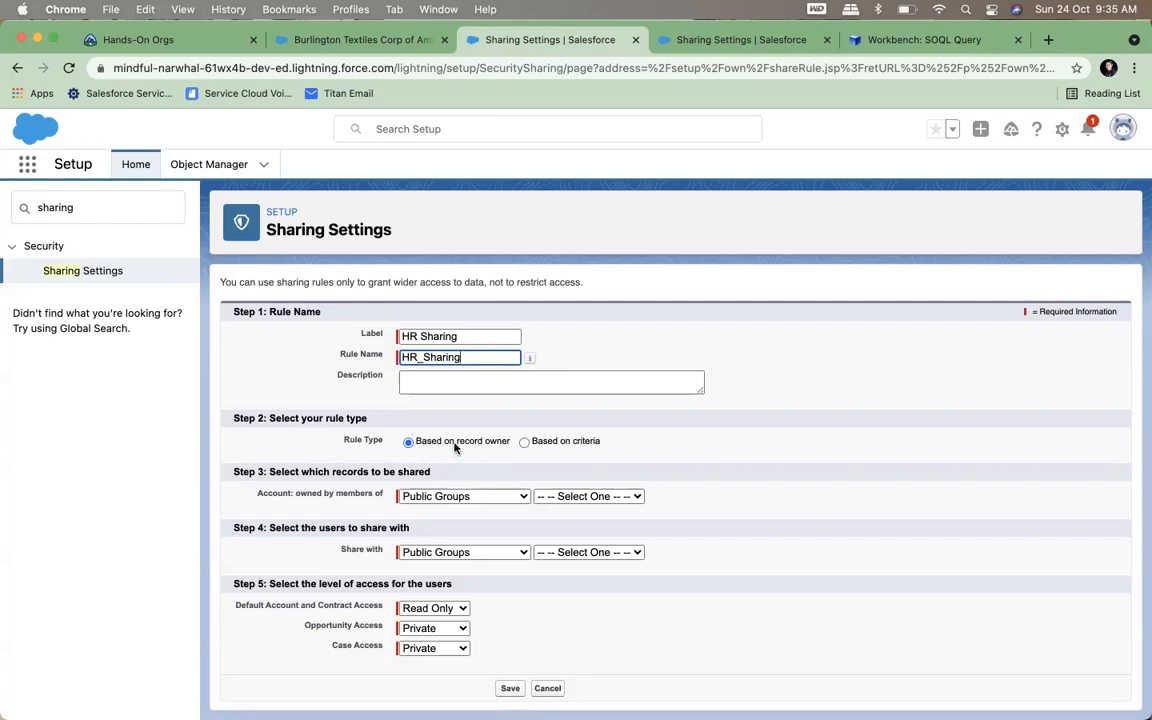
pyautogui.click(524, 442)
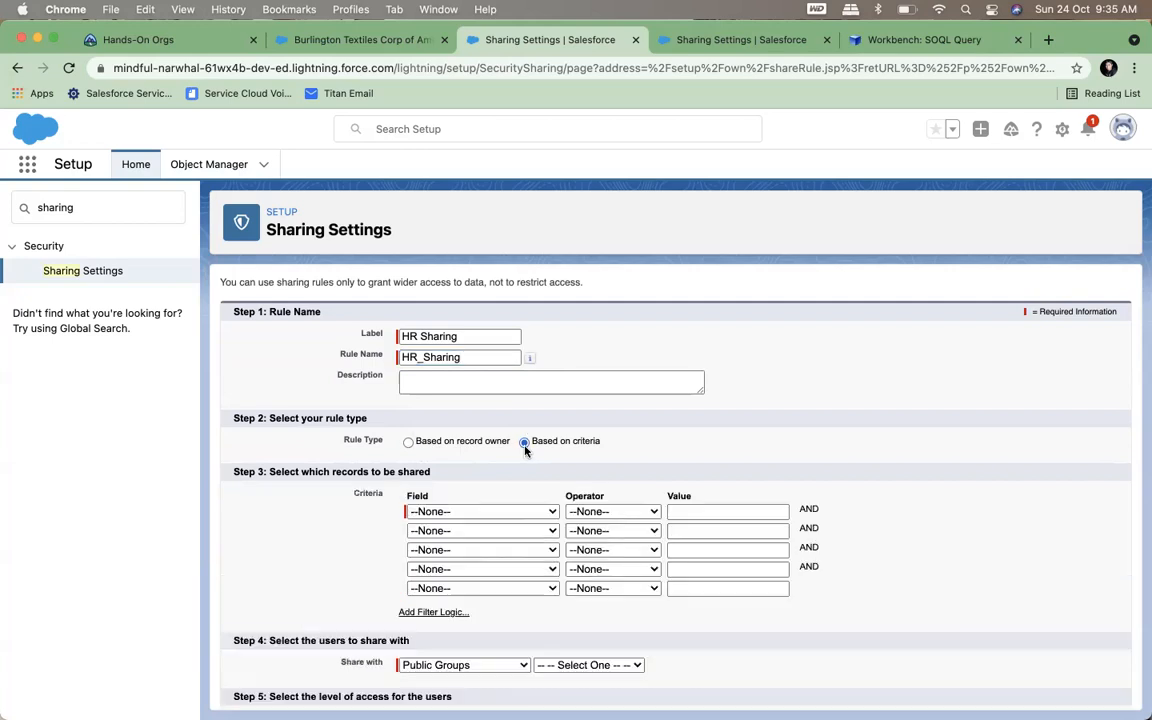
# Set the rule type to Based on record owner and examine the owner categories and the available public groups
pyautogui.click(470, 443)
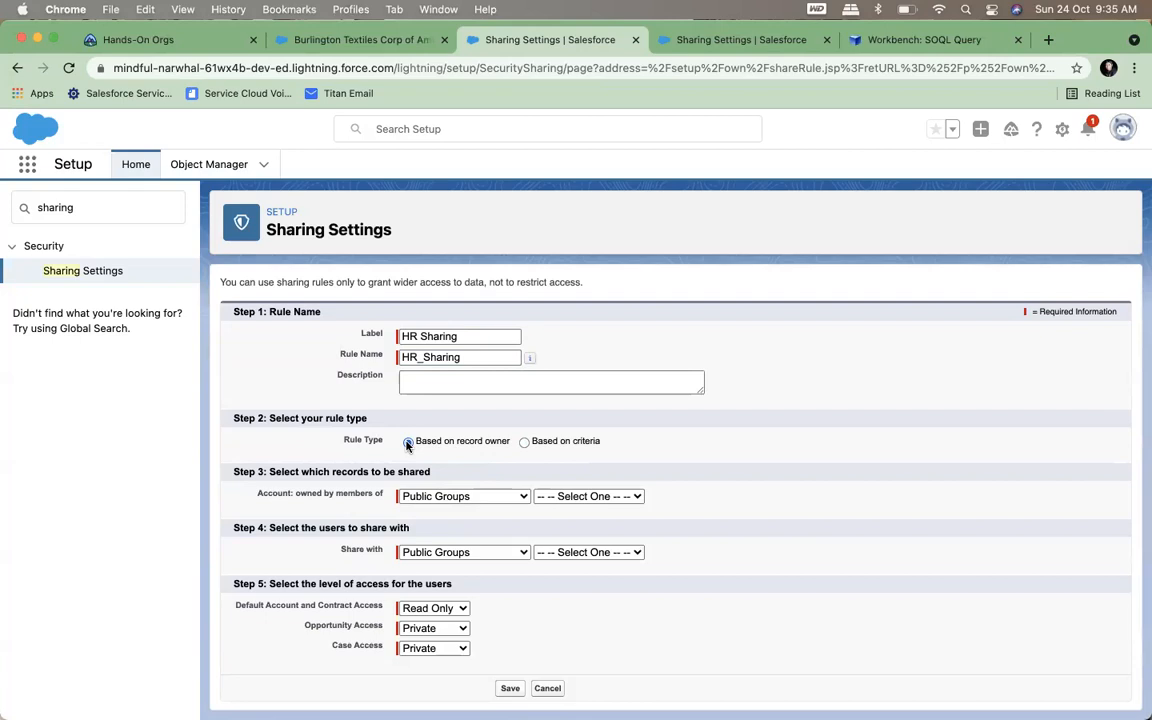
pyautogui.click(420, 500)
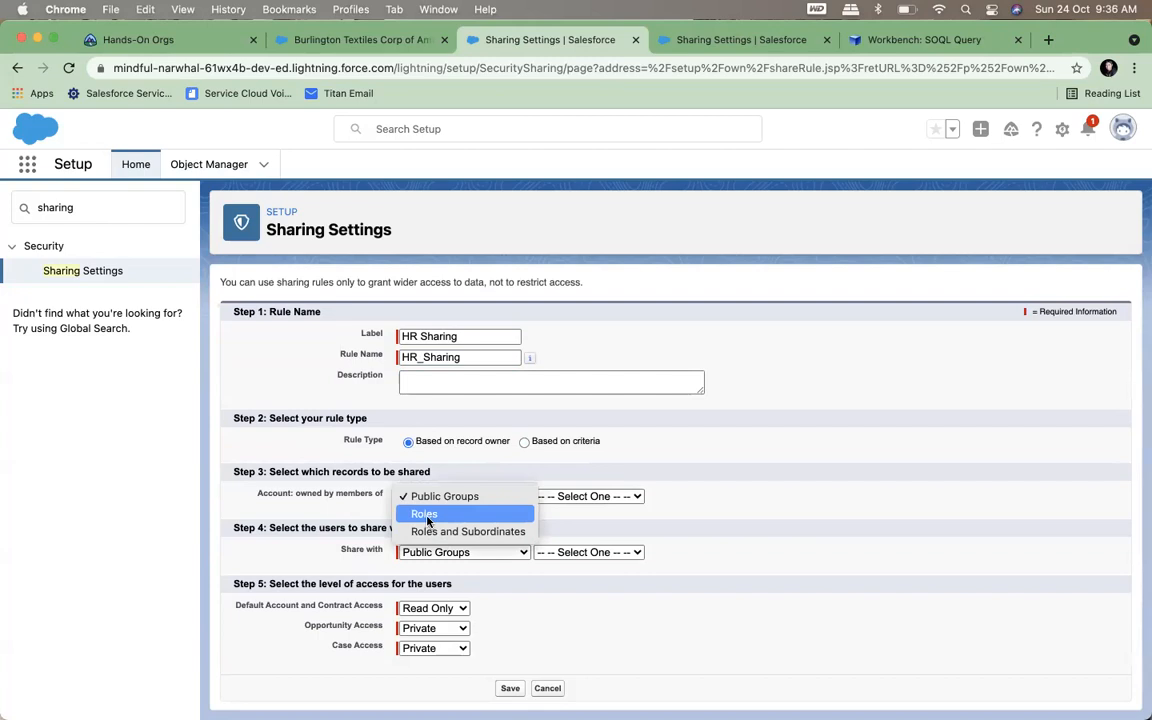
pyautogui.click(427, 497)
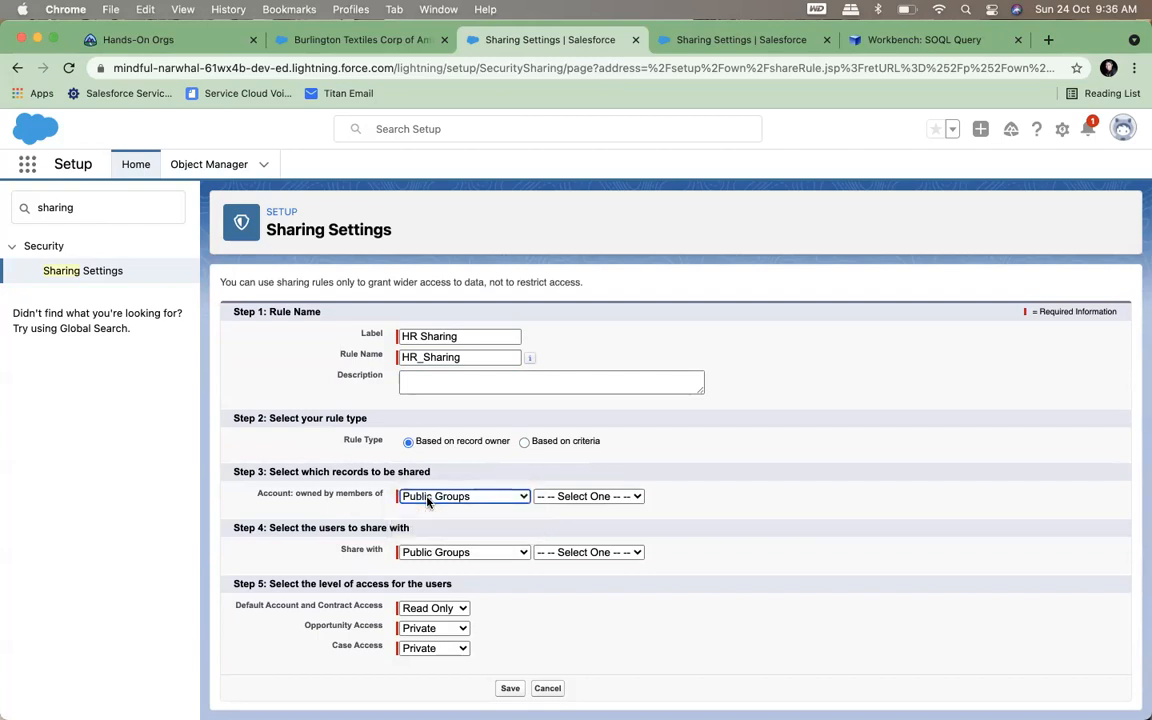
pyautogui.click(582, 497)
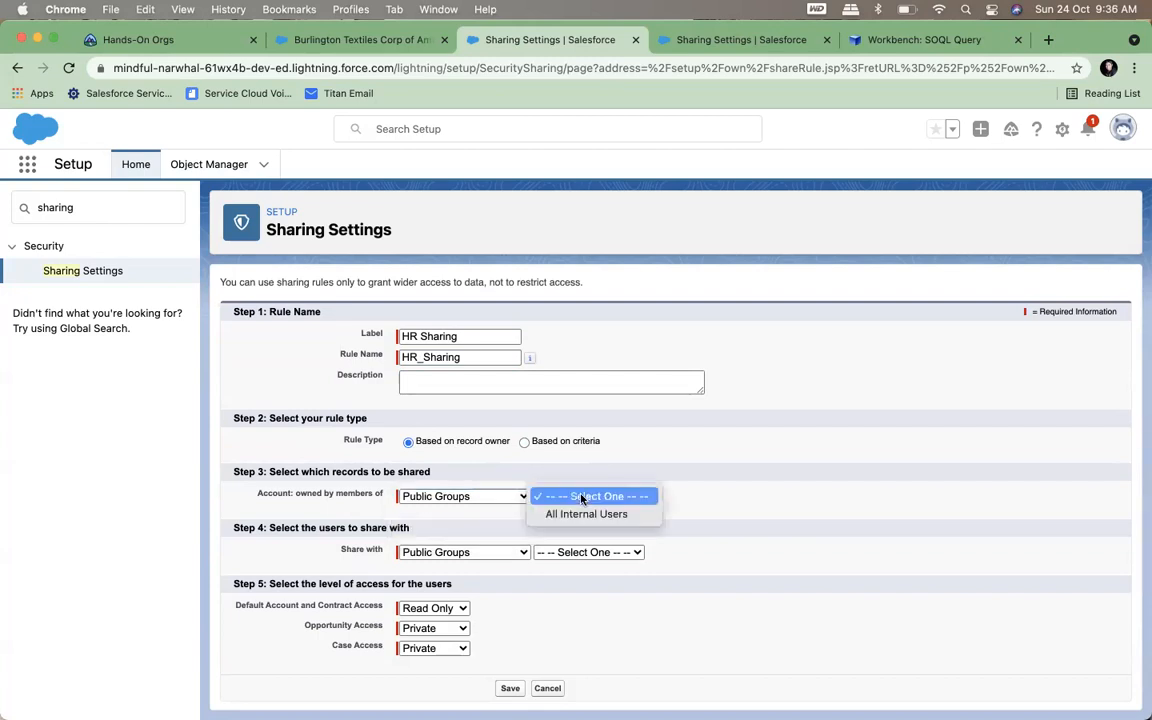
pyautogui.click(617, 457)
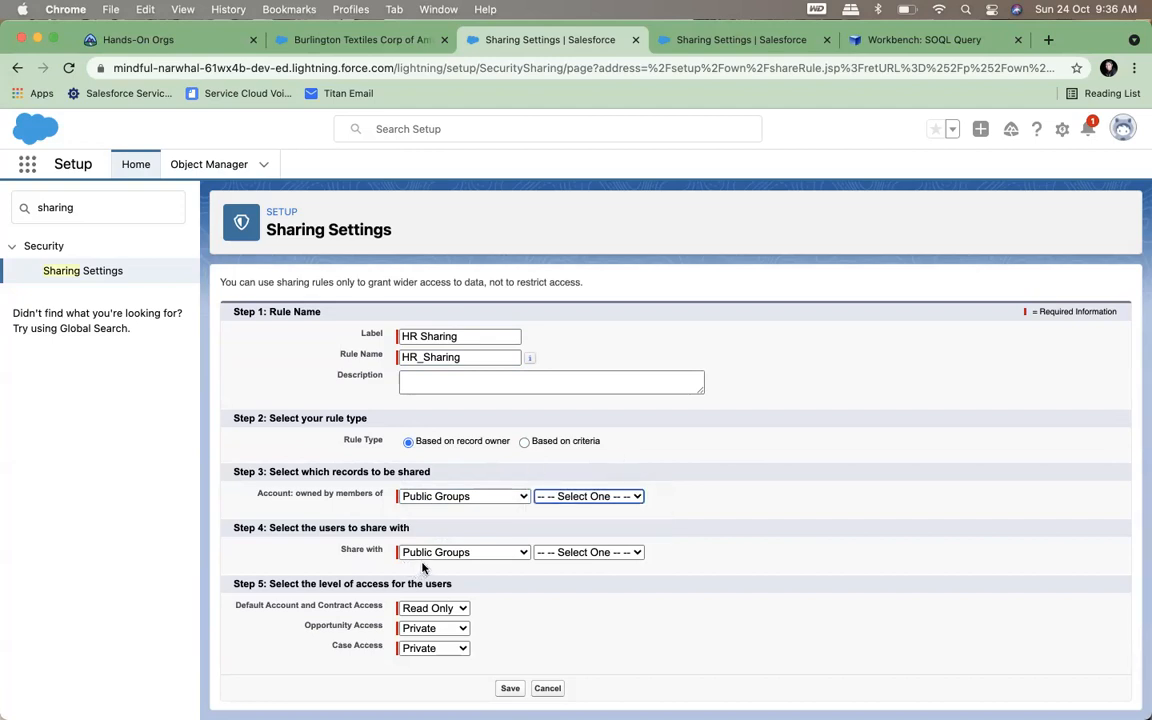
# Set the accounts covered by the rule to those owned by members of the role Director, Direct Sales
pyautogui.click(419, 495)
pyautogui.click(420, 492)
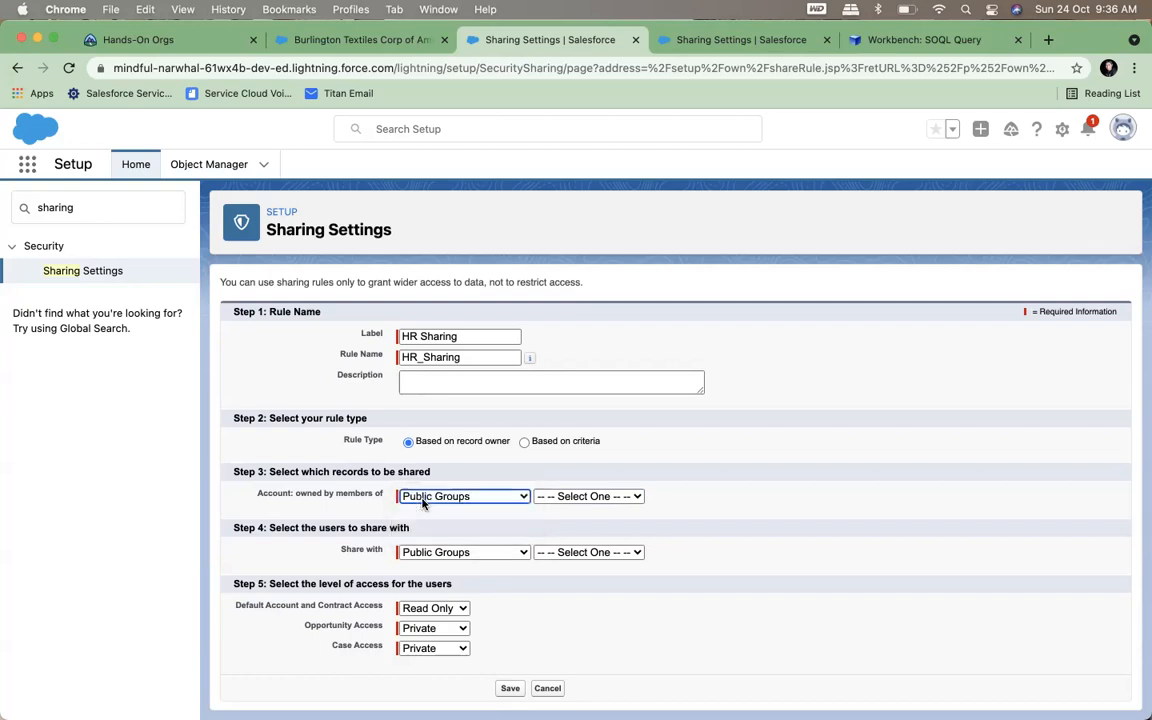
pyautogui.click(421, 492)
pyautogui.click(424, 515)
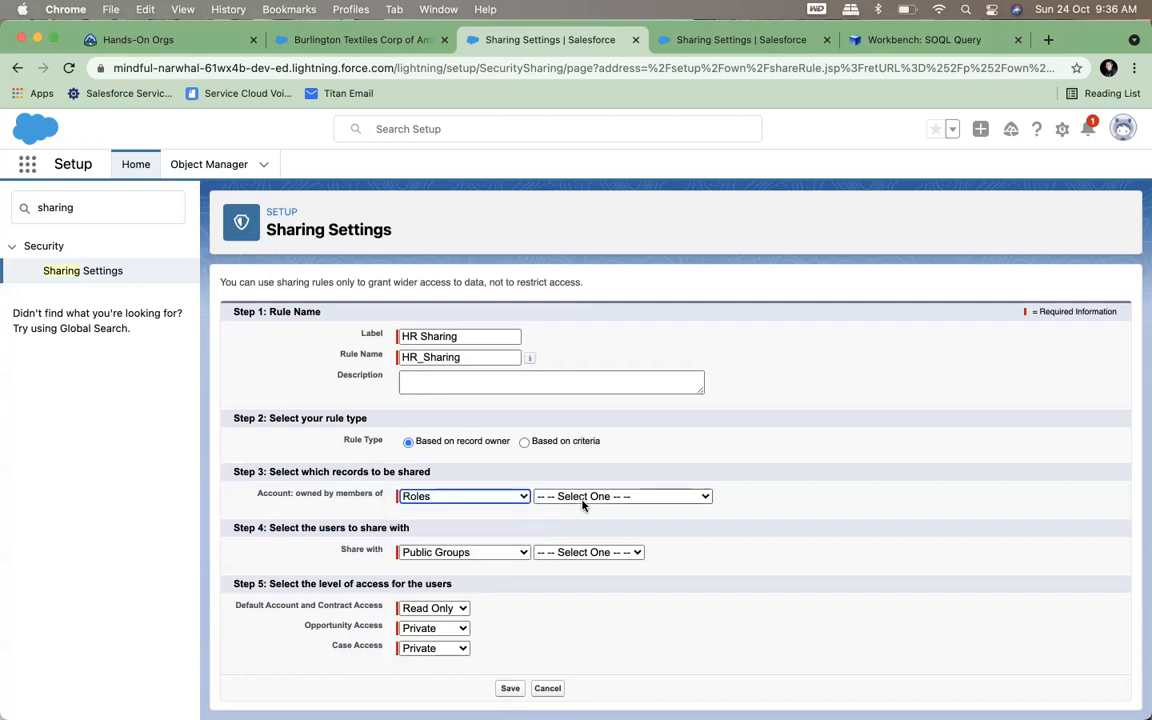
pyautogui.click(585, 500)
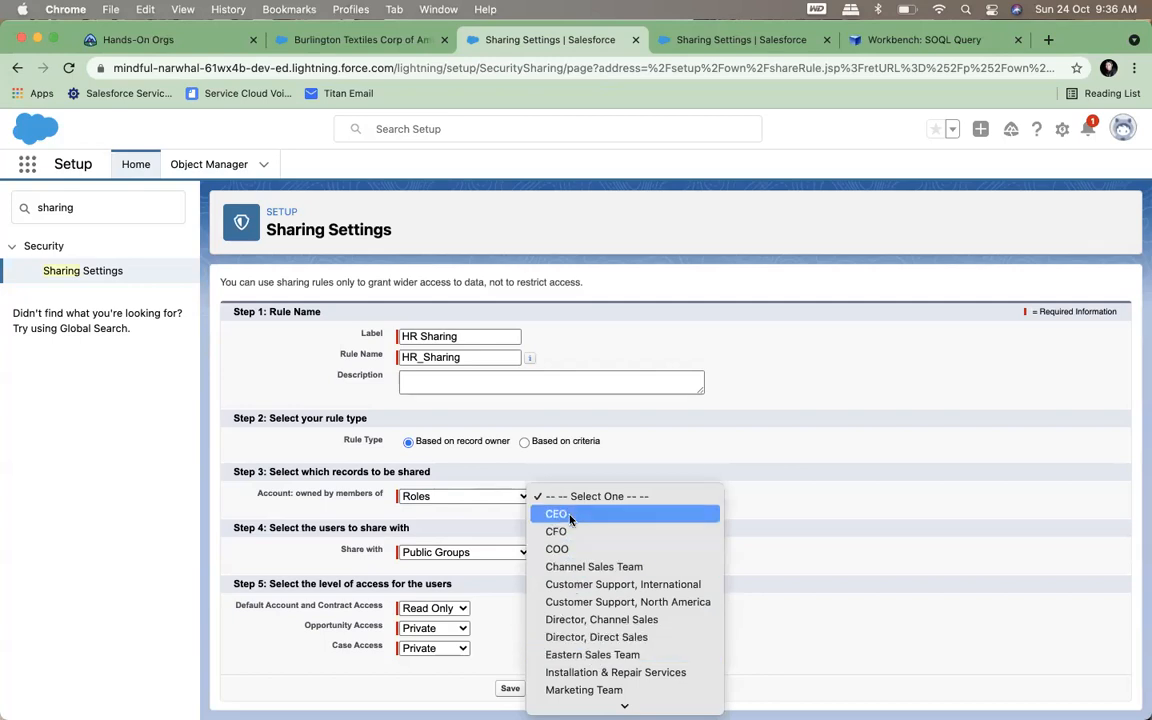
pyautogui.click(584, 638)
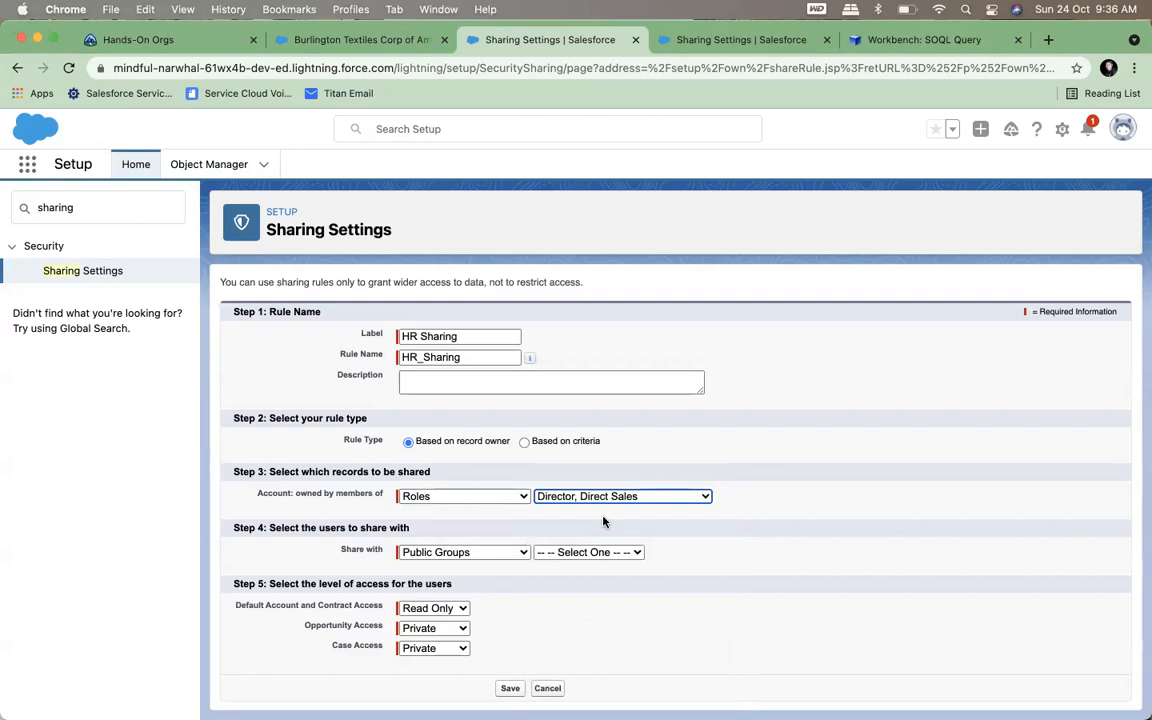
# Choose the role Director, Direct Sales as the users to share the accounts with
pyautogui.click(500, 553)
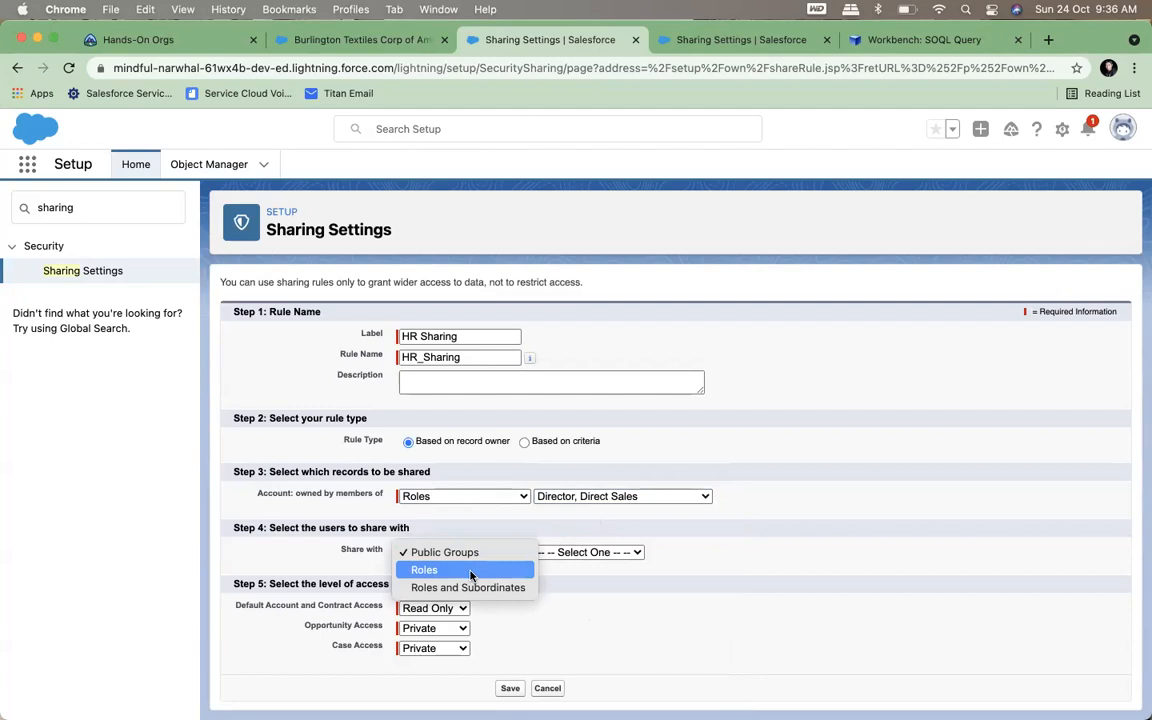
pyautogui.click(471, 570)
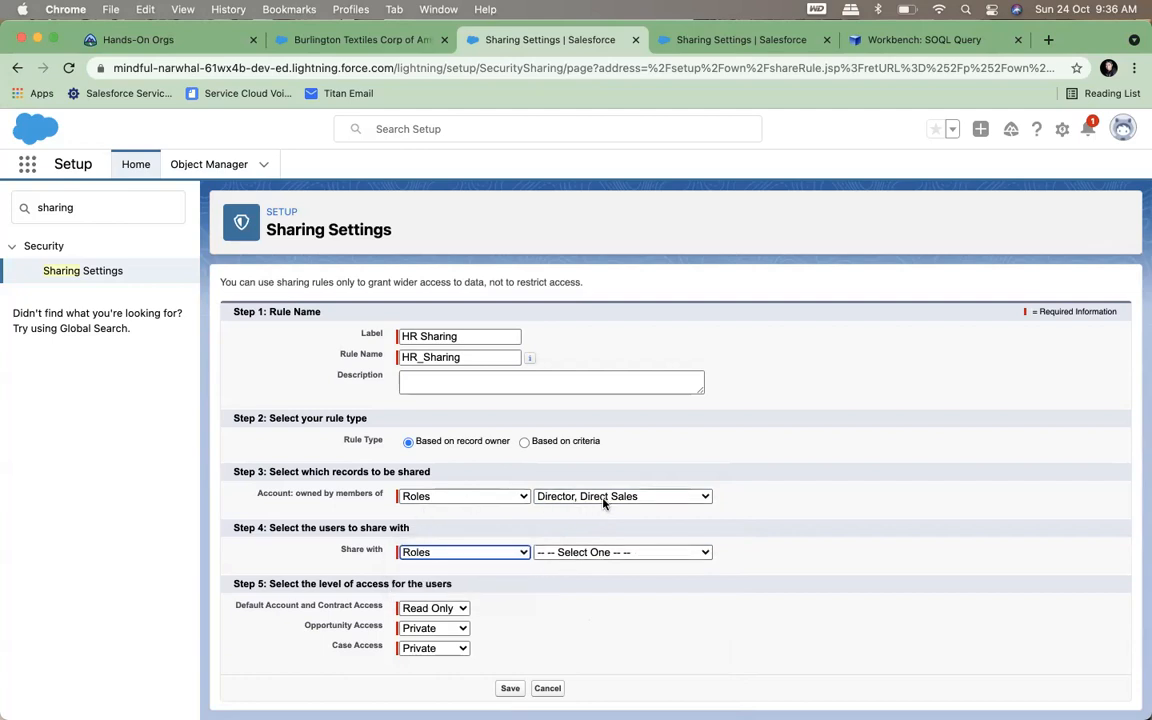
pyautogui.click(592, 556)
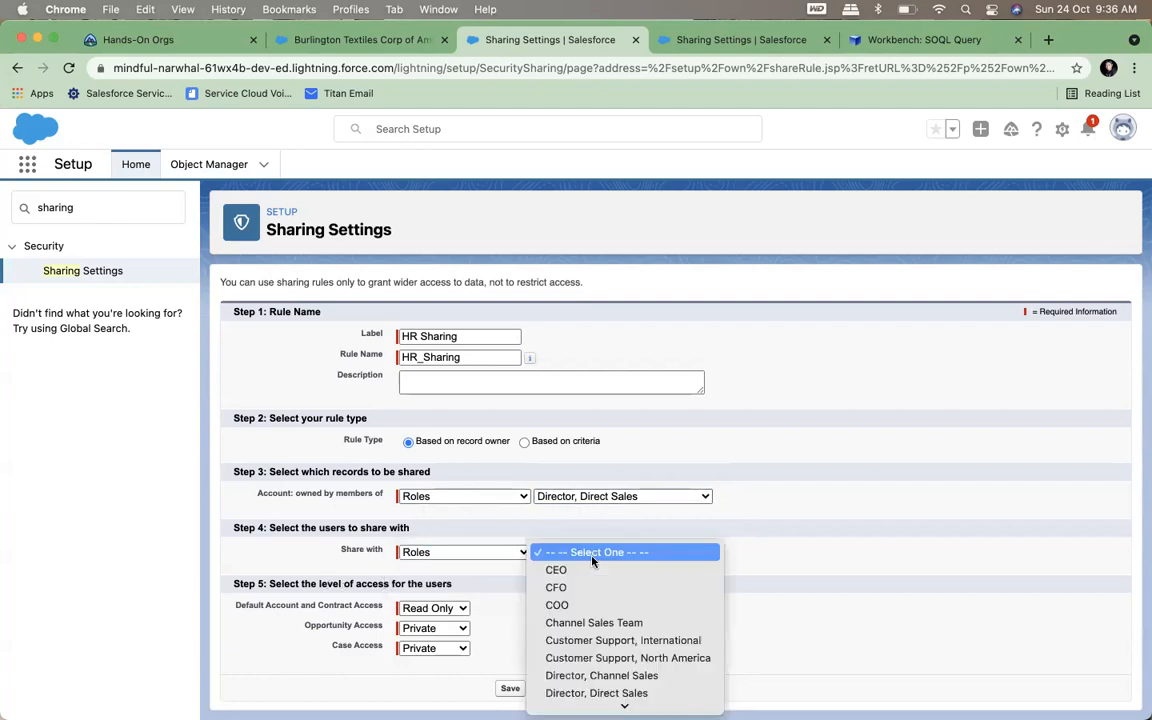
pyautogui.click(587, 694)
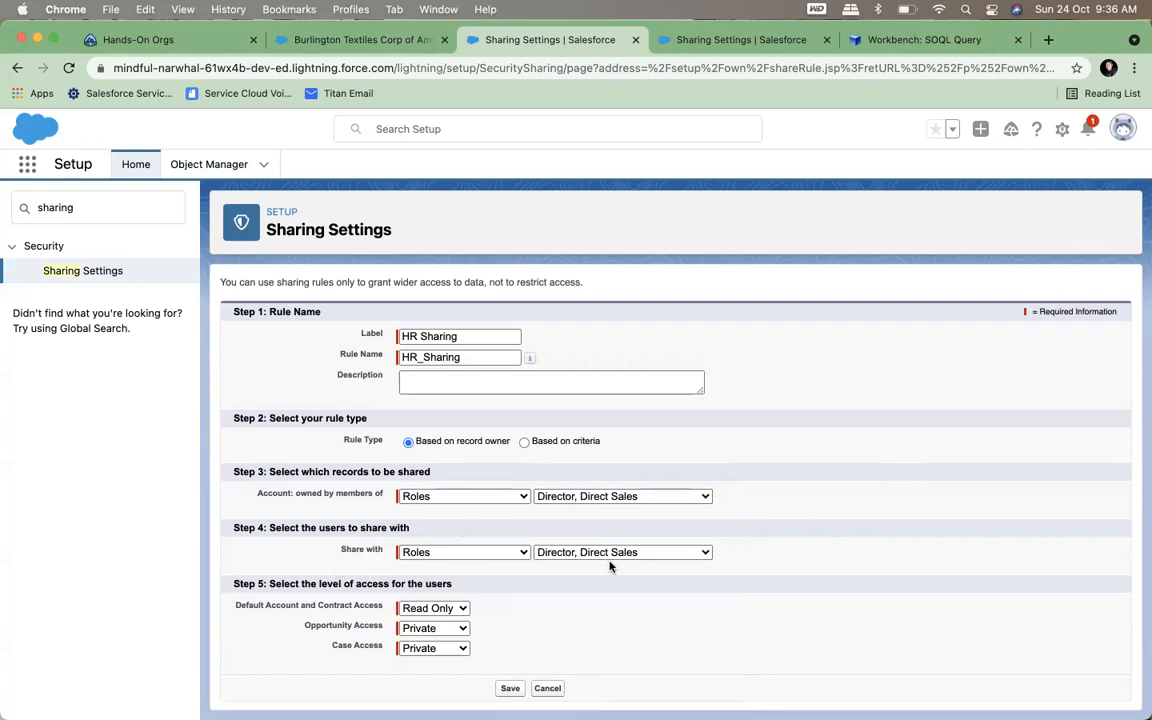
# Try Public Groups for the record owners with Roles as the sharing target, and check the Default Account and Contract Access options
pyautogui.click(487, 550)
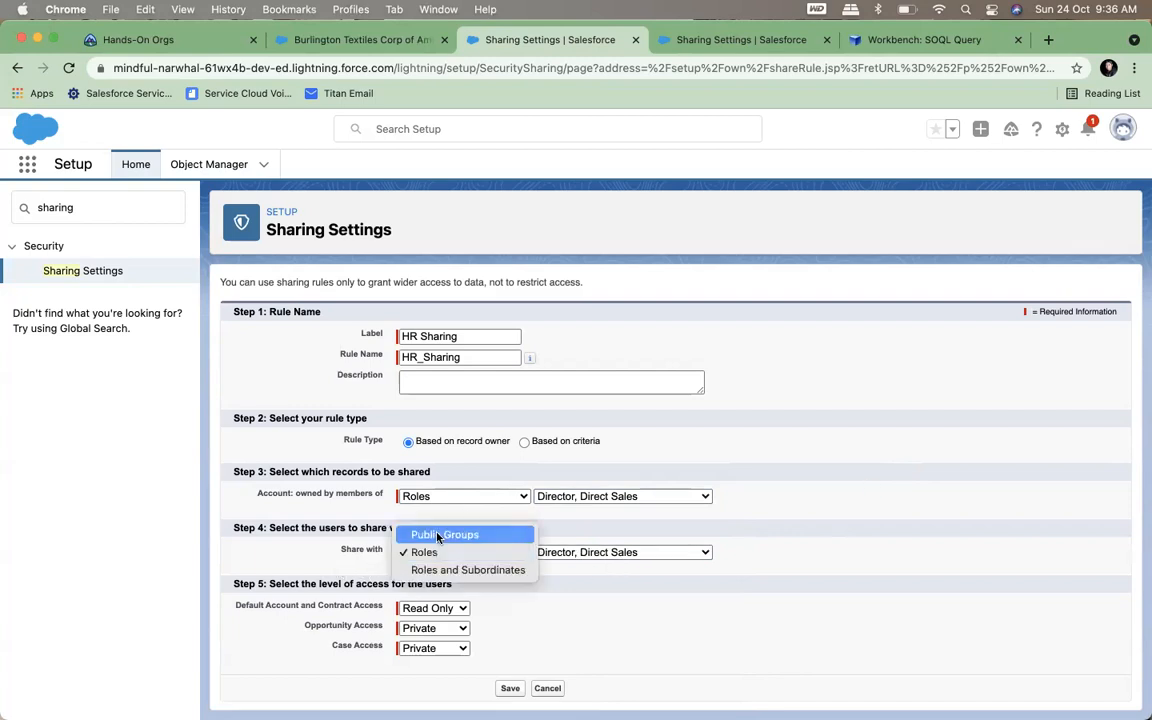
pyautogui.click(464, 533)
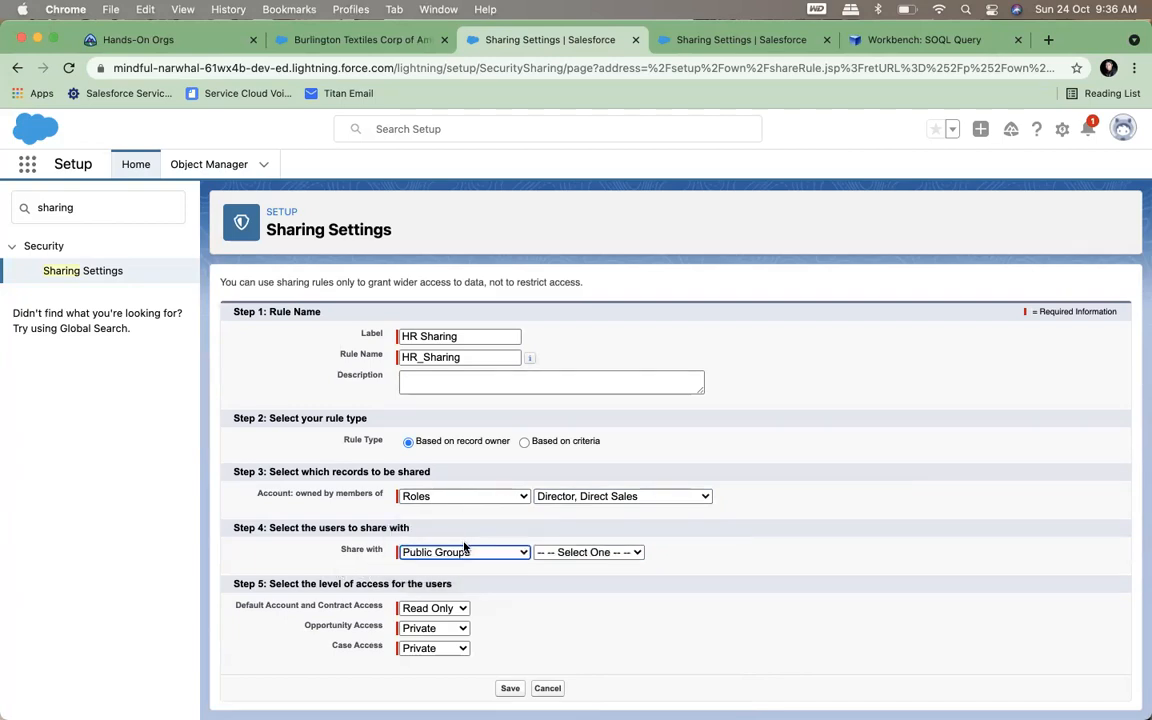
pyautogui.click(440, 500)
pyautogui.click(440, 477)
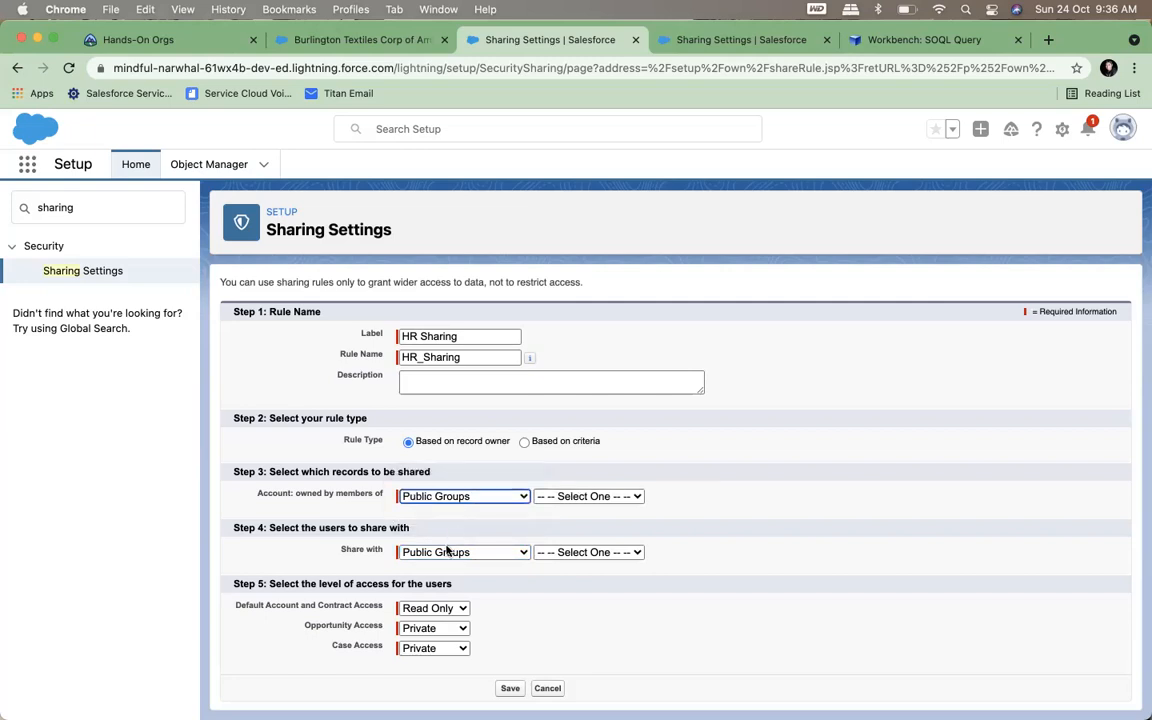
pyautogui.click(442, 552)
pyautogui.click(440, 570)
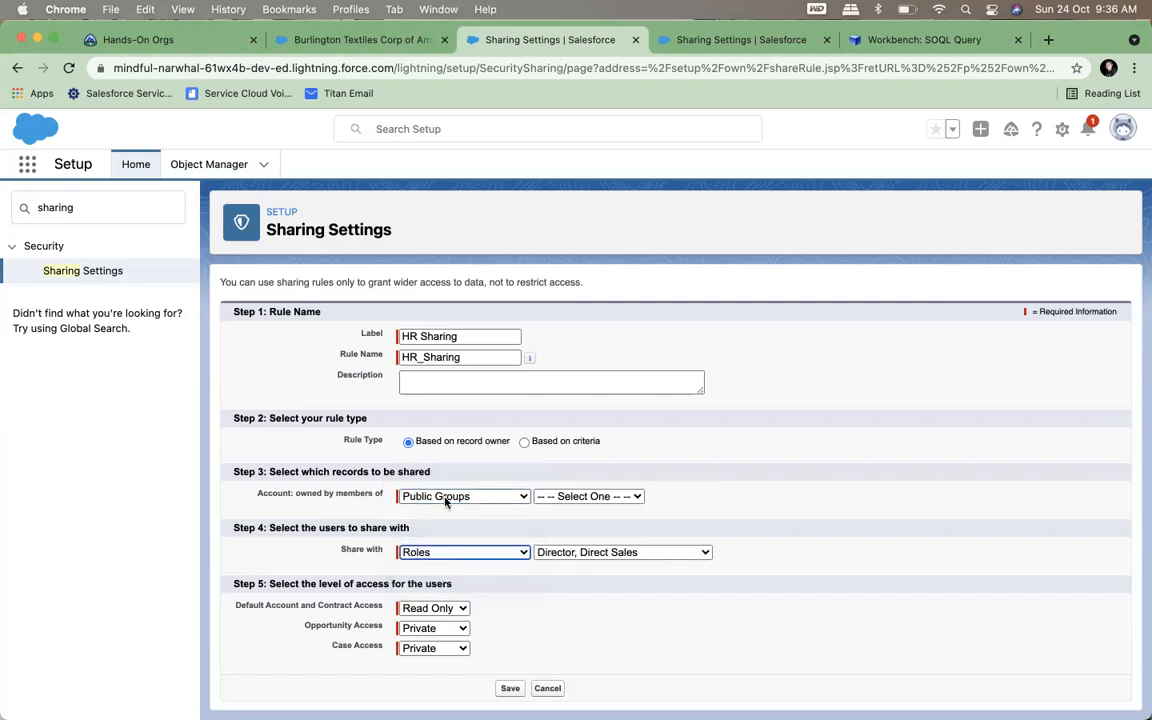
pyautogui.click(450, 498)
pyautogui.click(464, 560)
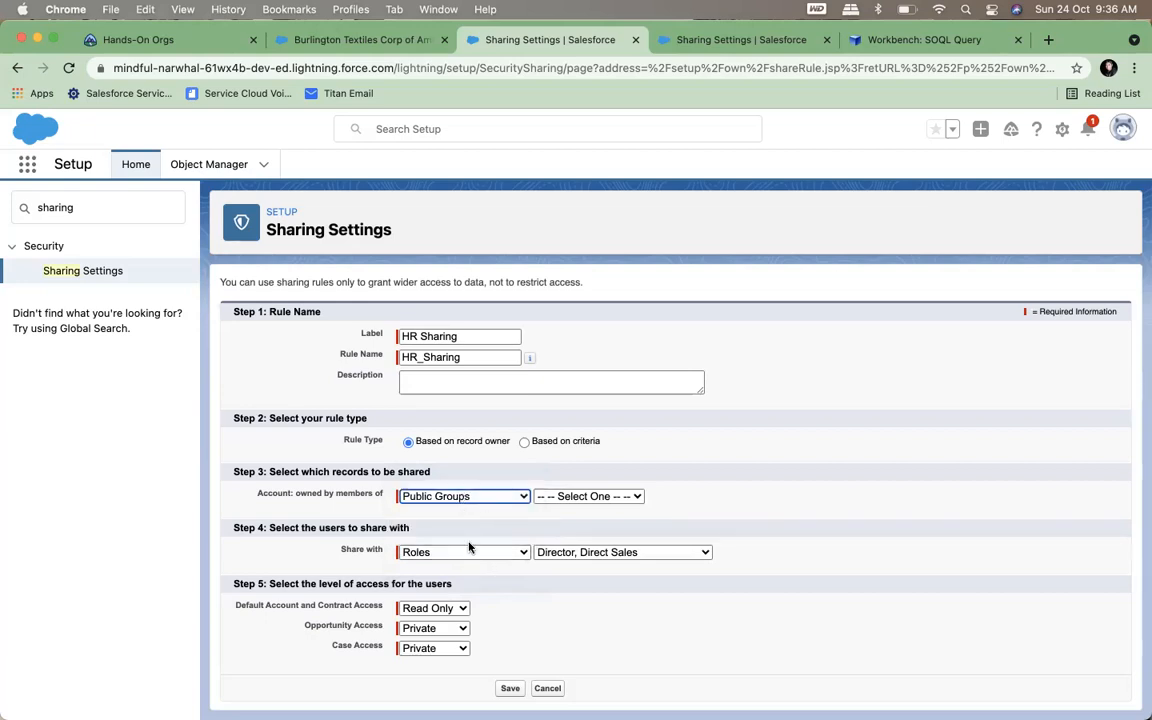
pyautogui.click(428, 607)
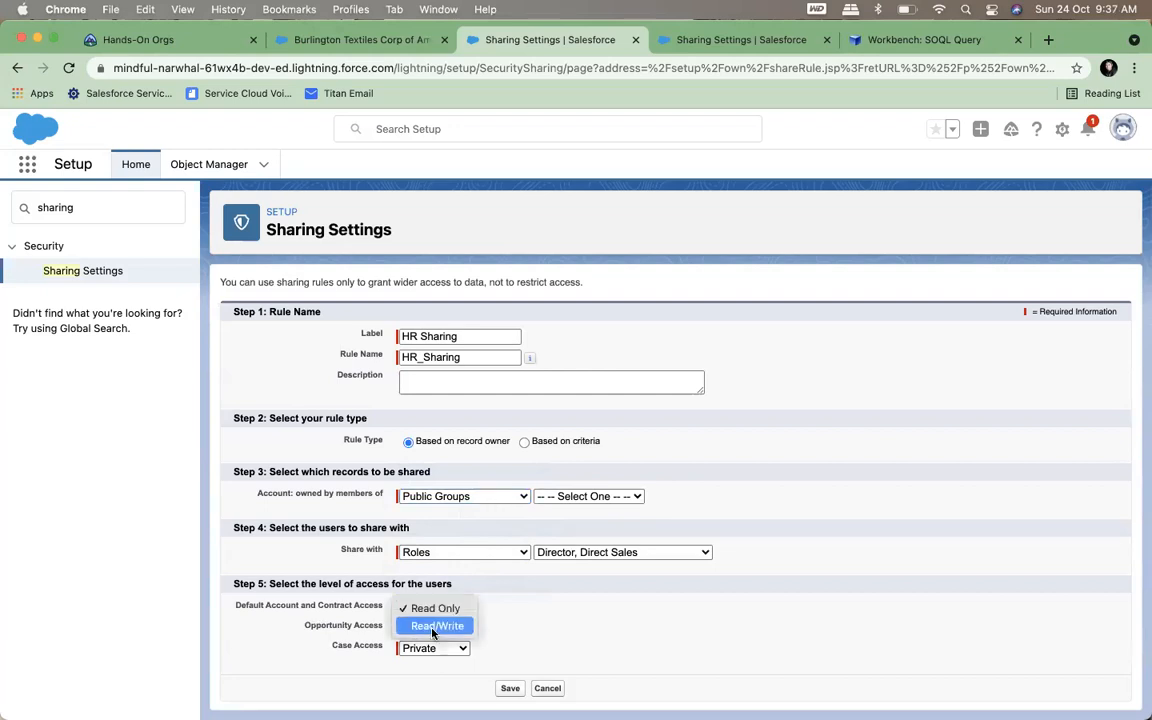
pyautogui.click(509, 600)
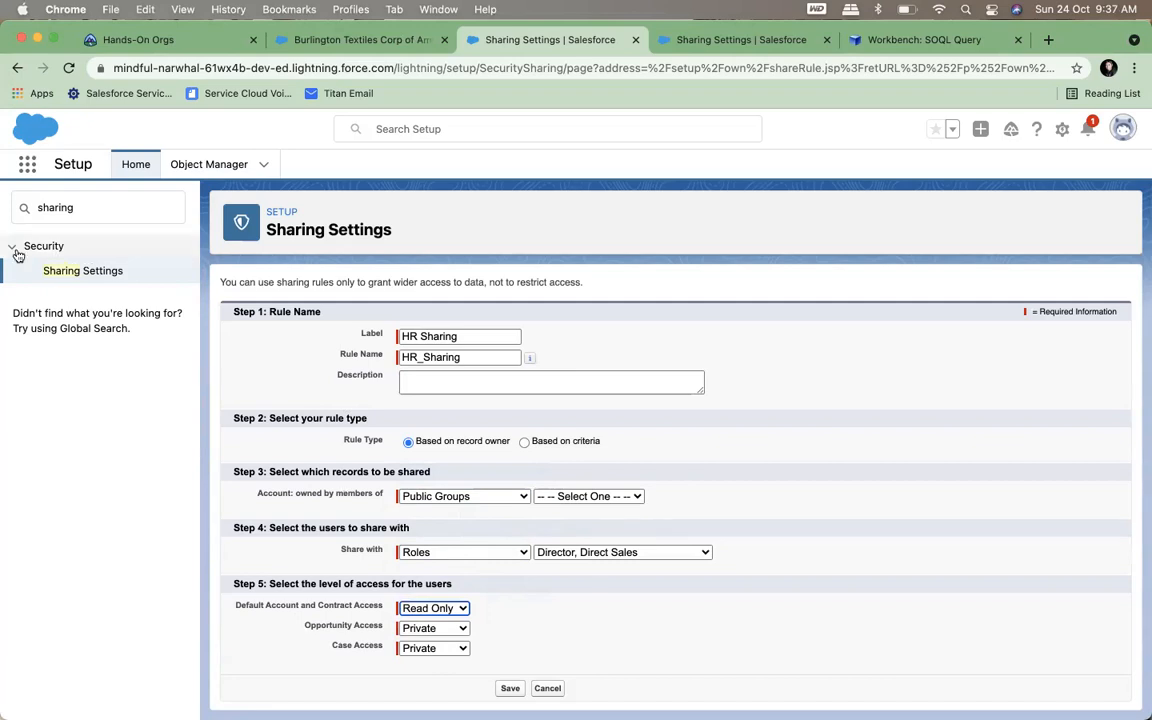
# Search Setup for "public" and open the Public Groups page
pyautogui.click(77, 210)
pyautogui.press('super+a')
pyautogui.write('p')
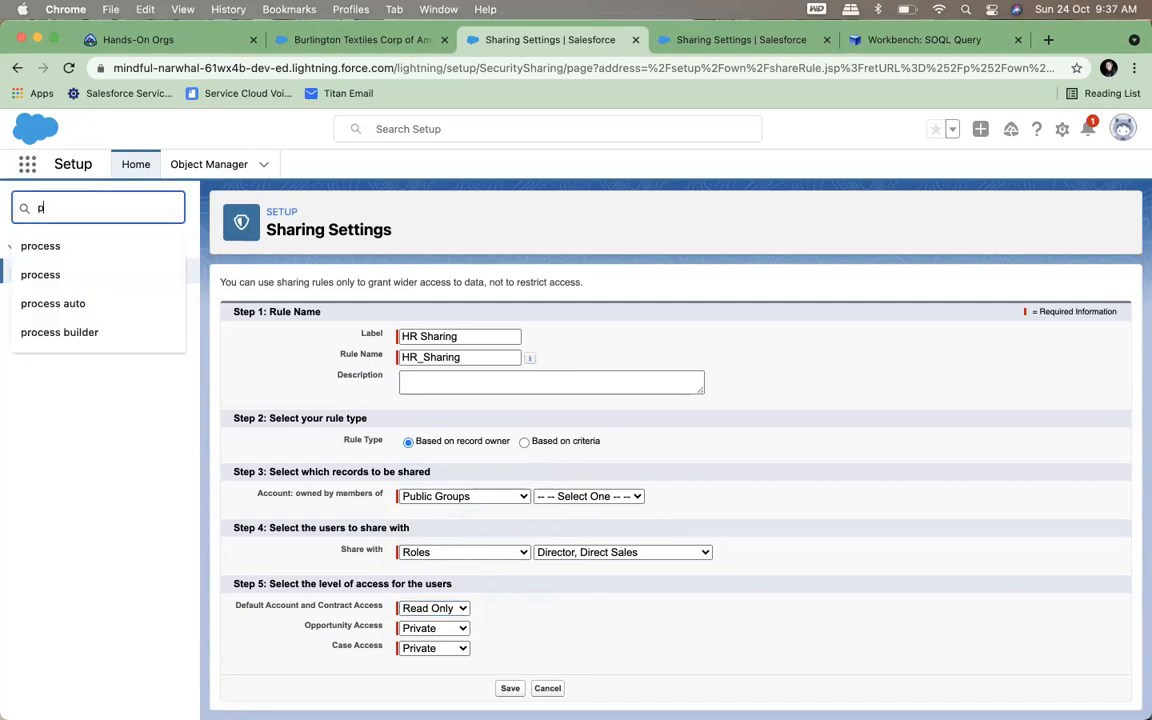
pyautogui.write('ublci')
pyautogui.press('BackSpace')
pyautogui.press('BackSpace')
pyautogui.write('ic')
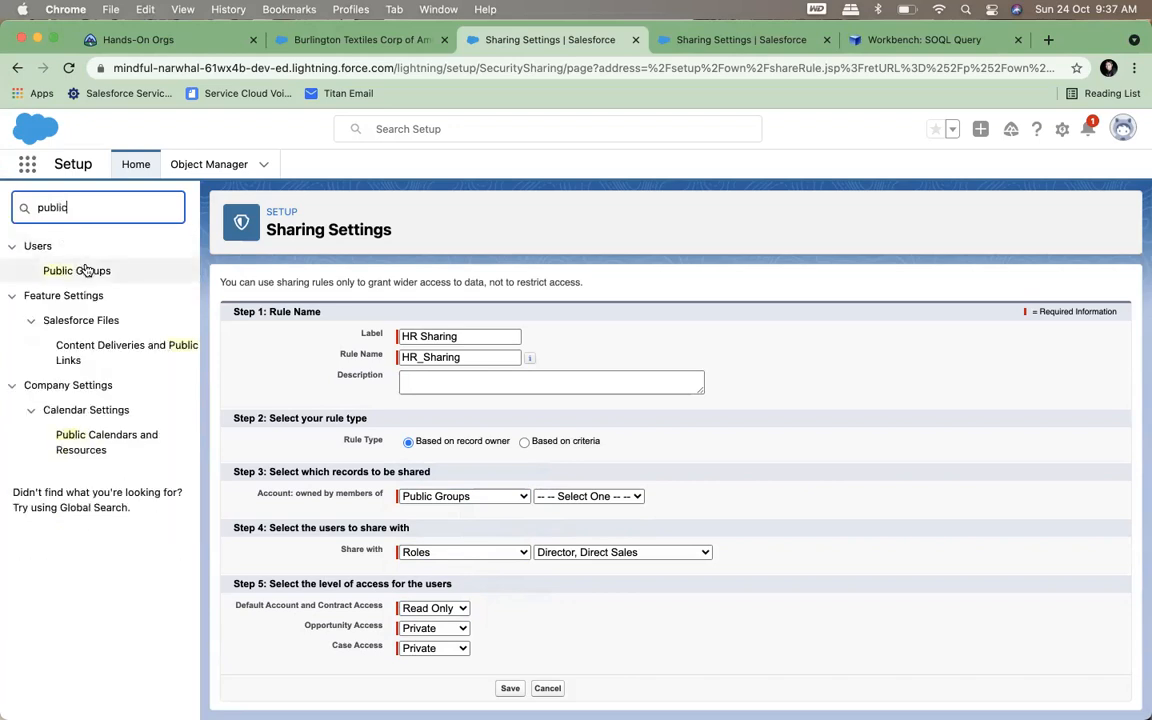
pyautogui.click(82, 271)
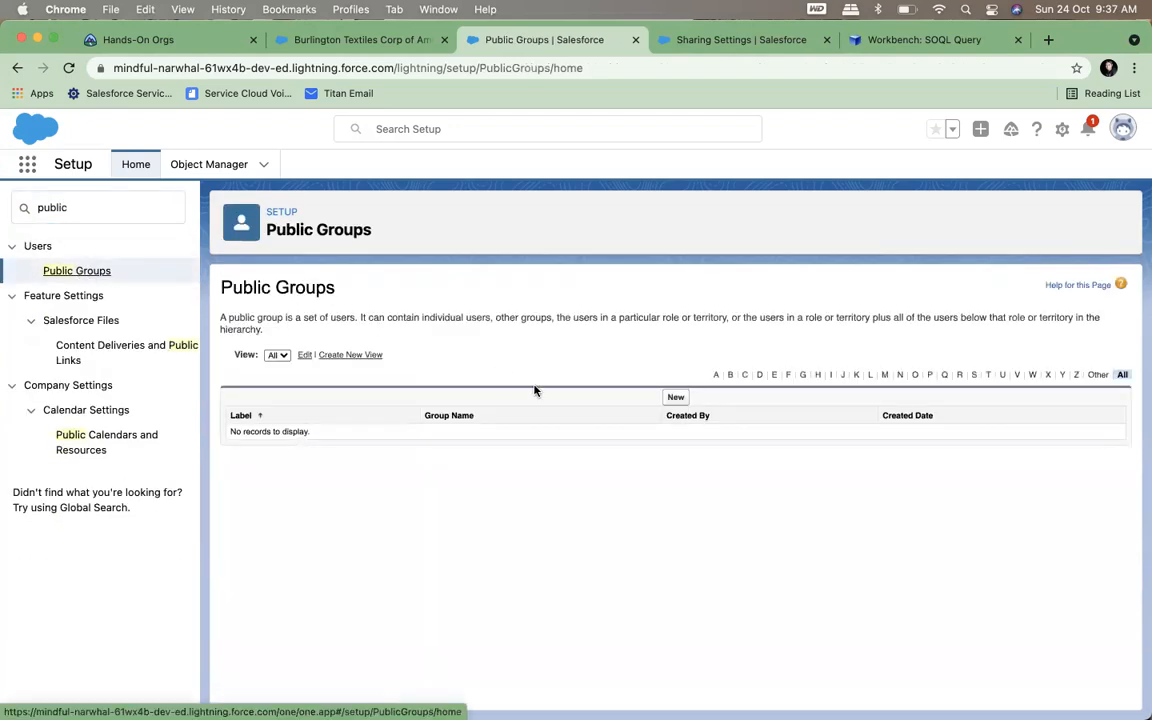
# Start a new public group with the label and group name MyPG
pyautogui.click(676, 396)
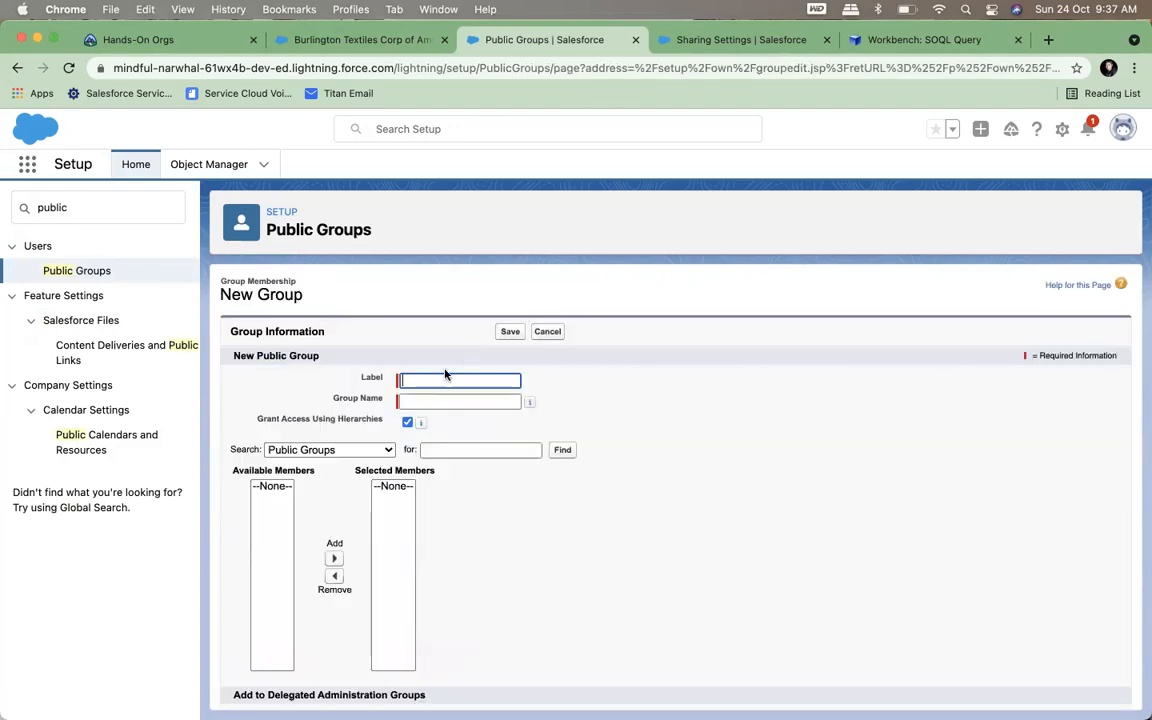
pyautogui.click(424, 381)
pyautogui.write('My')
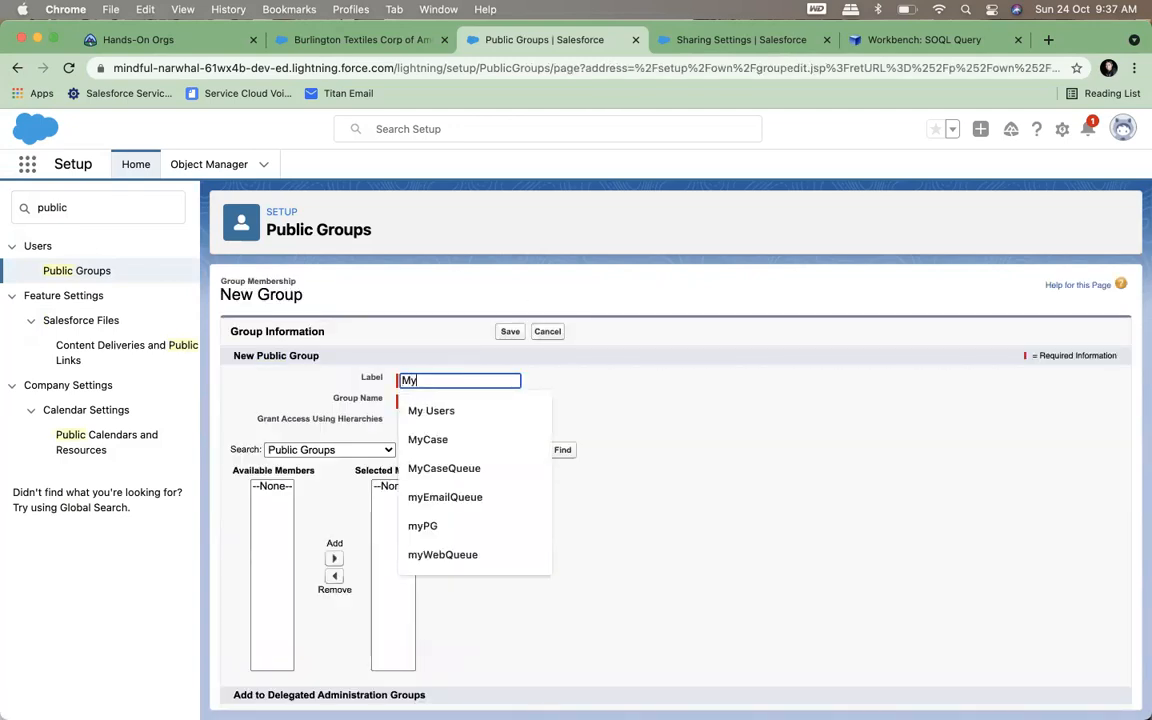
pyautogui.write('PG')
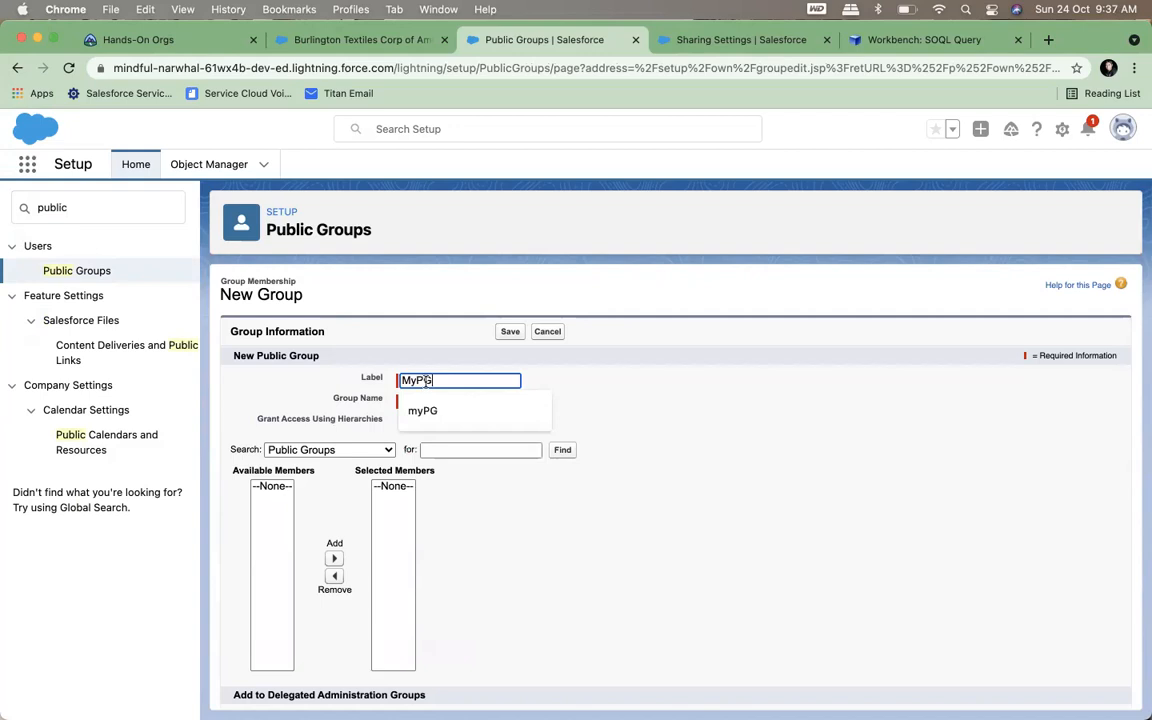
pyautogui.click(699, 373)
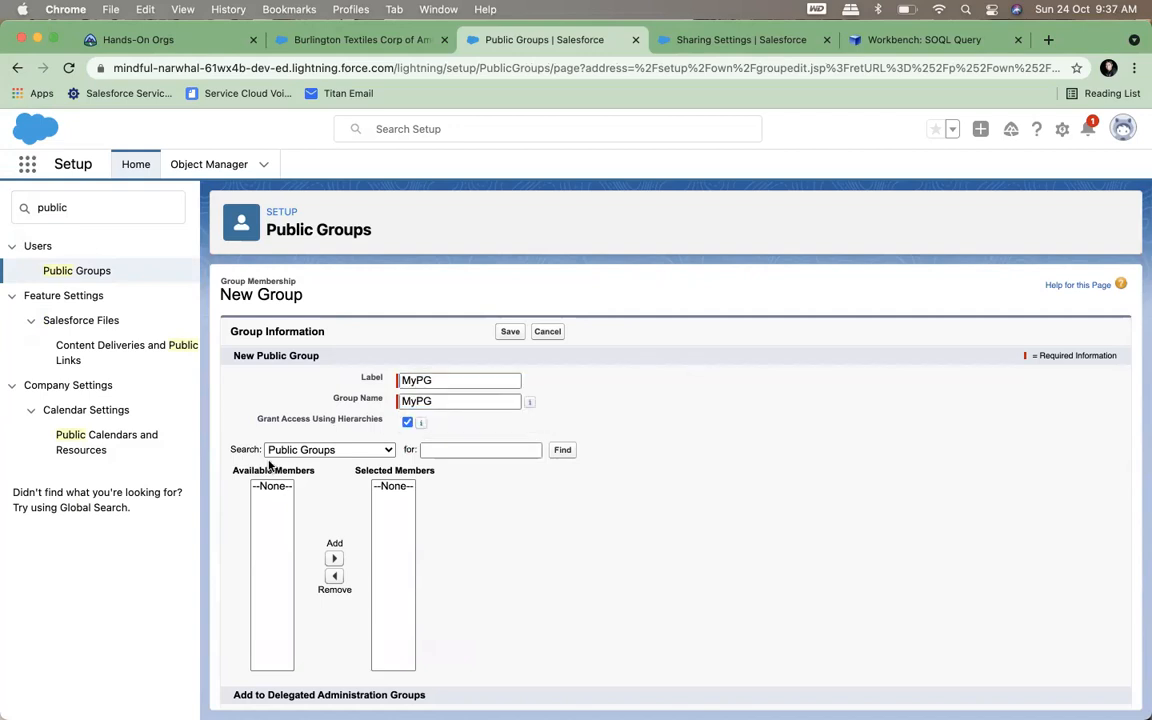
# Review the roles available as group members, and switch the member search to Users
pyautogui.click(323, 452)
pyautogui.click(300, 467)
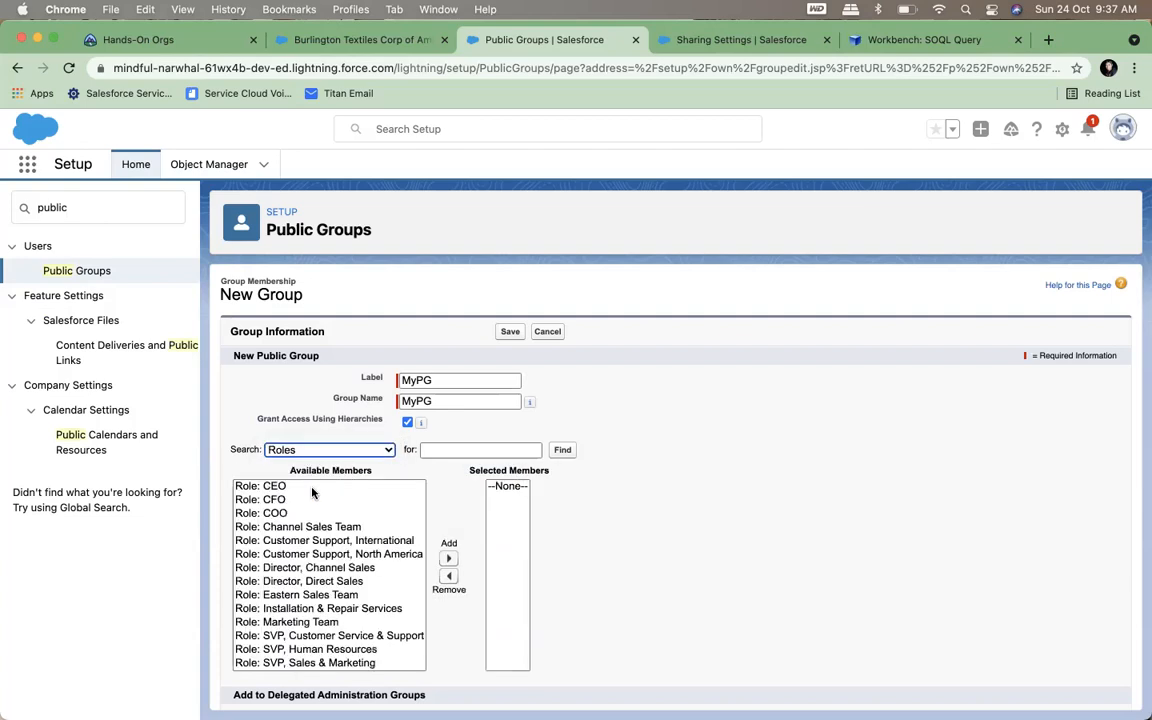
pyautogui.scroll(-2, 322, 612)
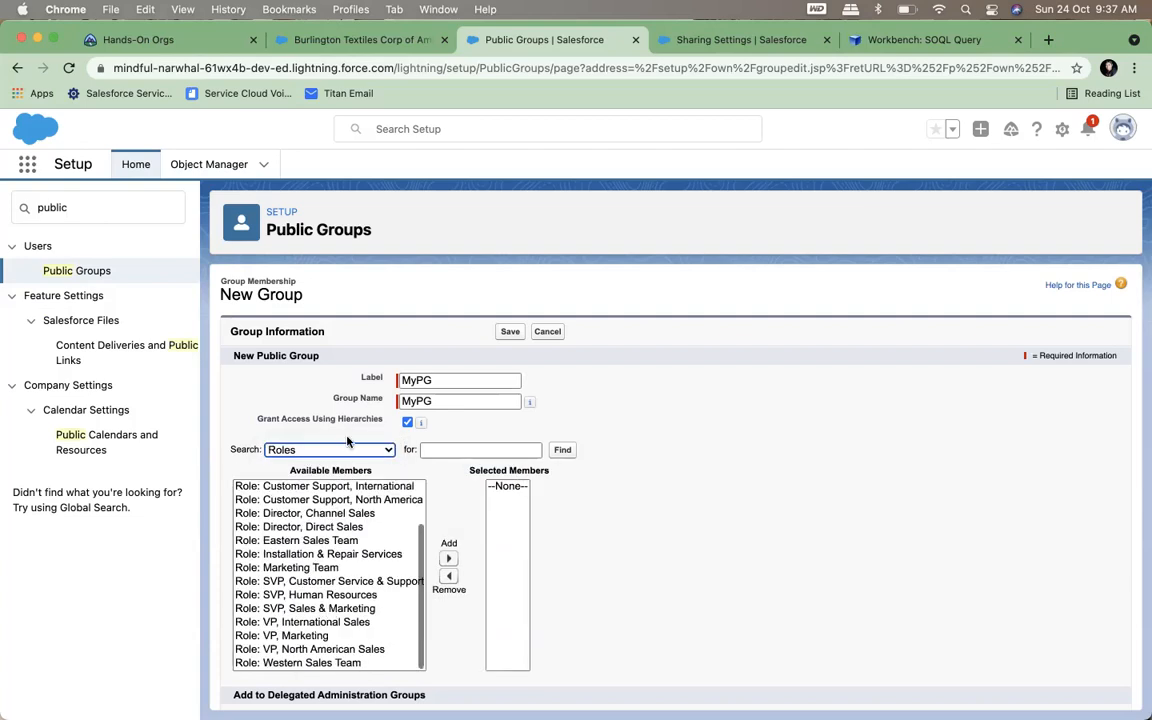
pyautogui.click(318, 450)
pyautogui.click(300, 485)
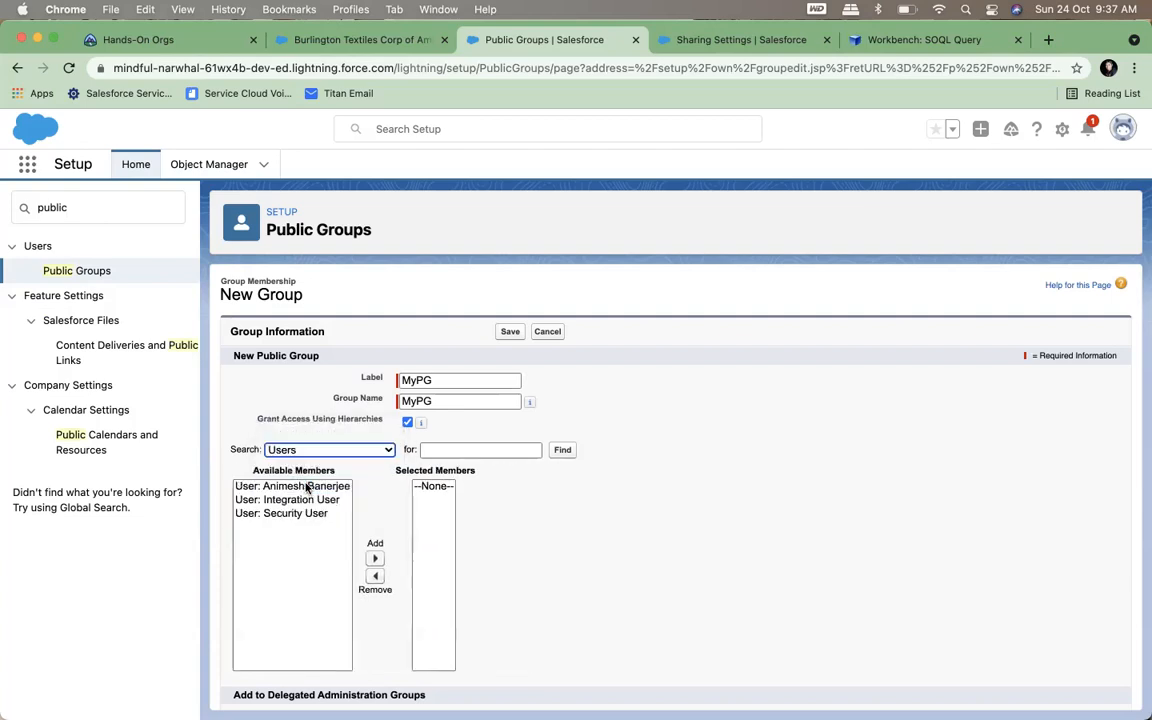
# Add the first listed user and Integration User as members of the MyPG group and save it
pyautogui.click(302, 488)
pyautogui.click(374, 558)
pyautogui.click(305, 487)
pyautogui.click(364, 558)
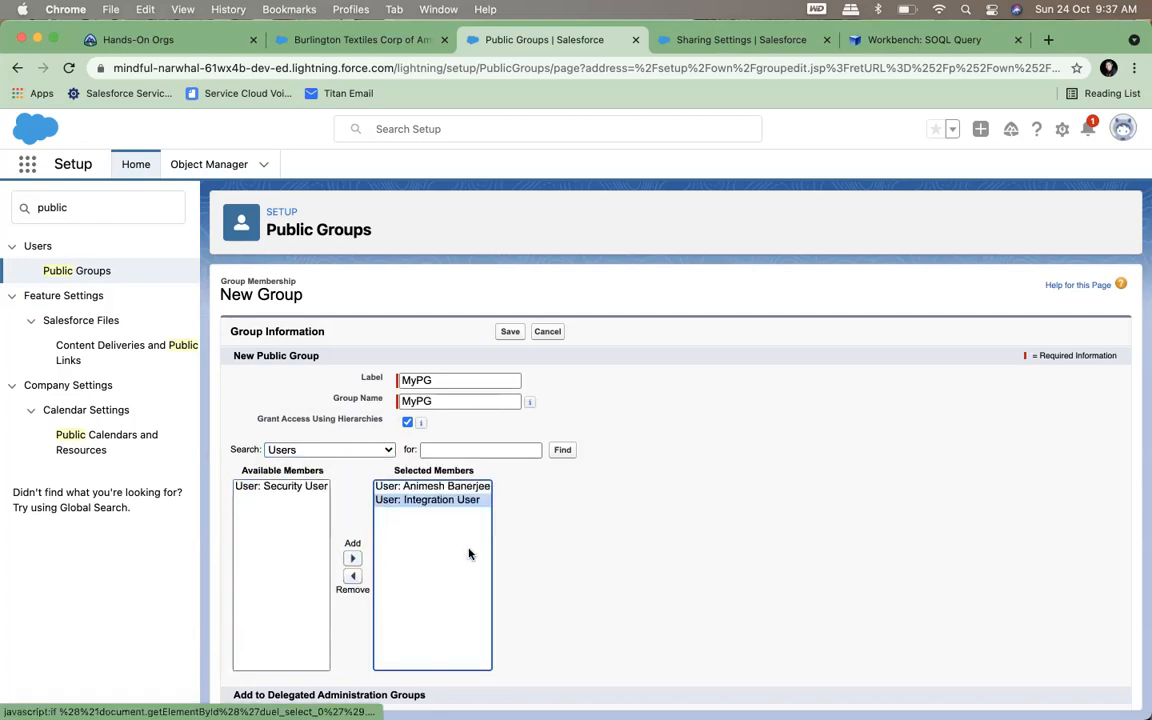
pyautogui.scroll(-3, 634, 470)
pyautogui.scroll(-3, 634, 470)
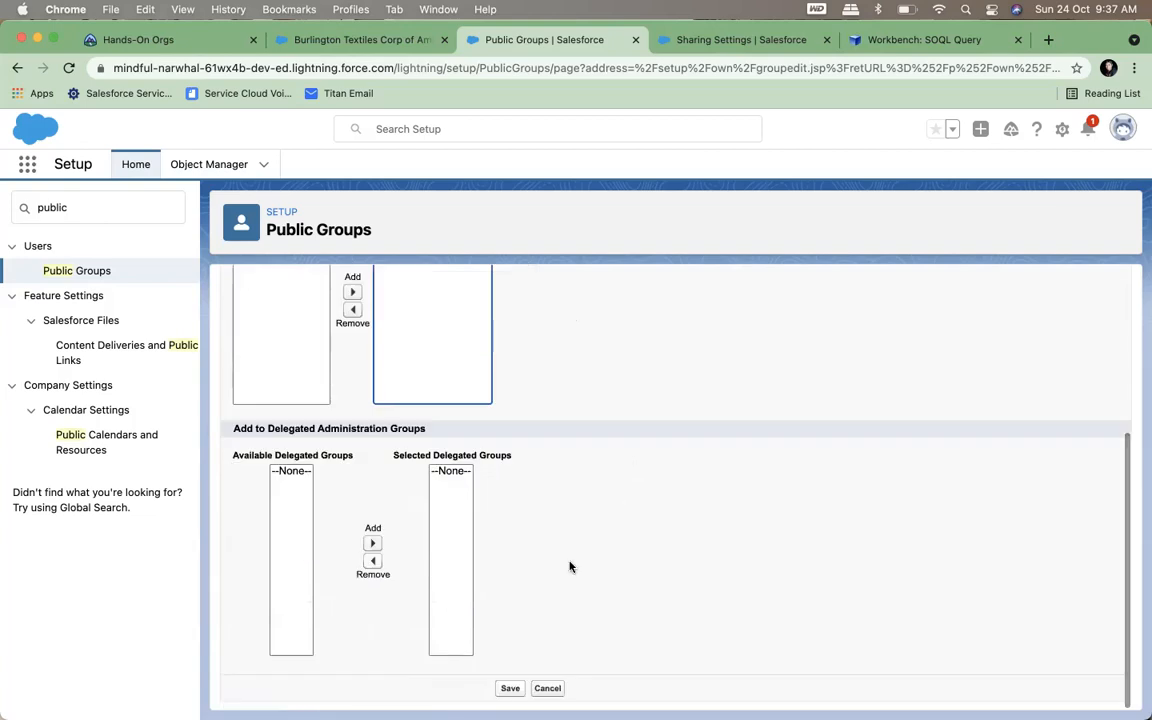
pyautogui.click(509, 689)
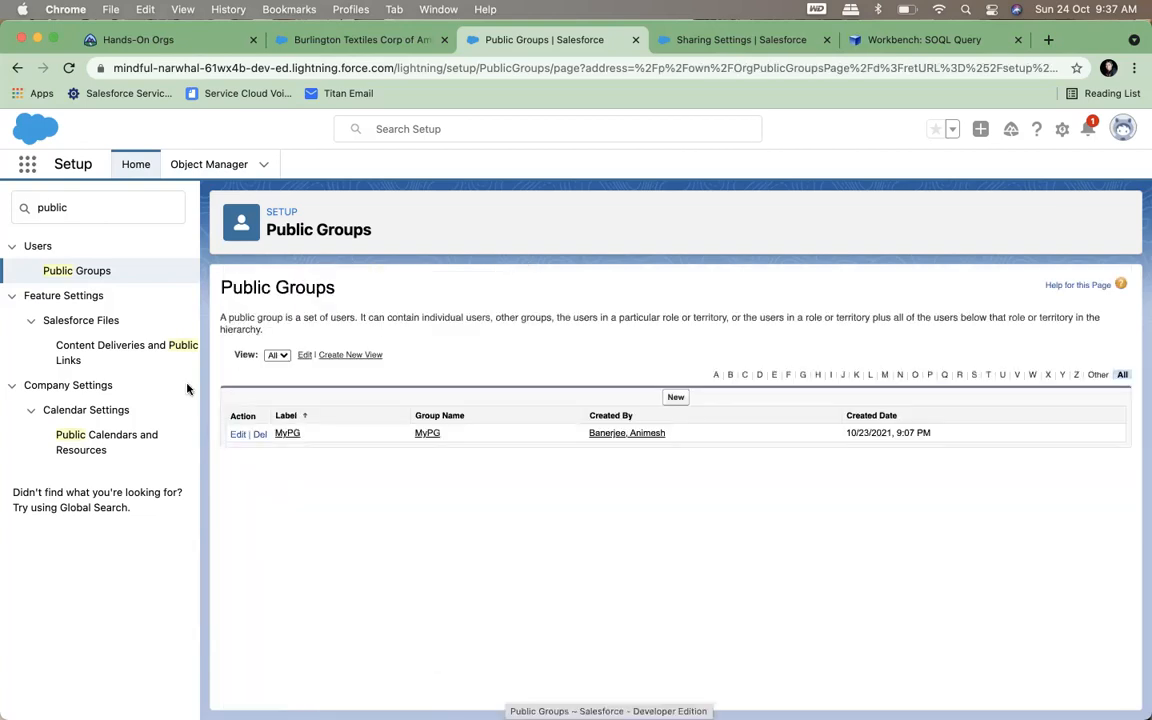
# Search Setup for "sharing" and open the Sharing Settings page
pyautogui.click(229, 172)
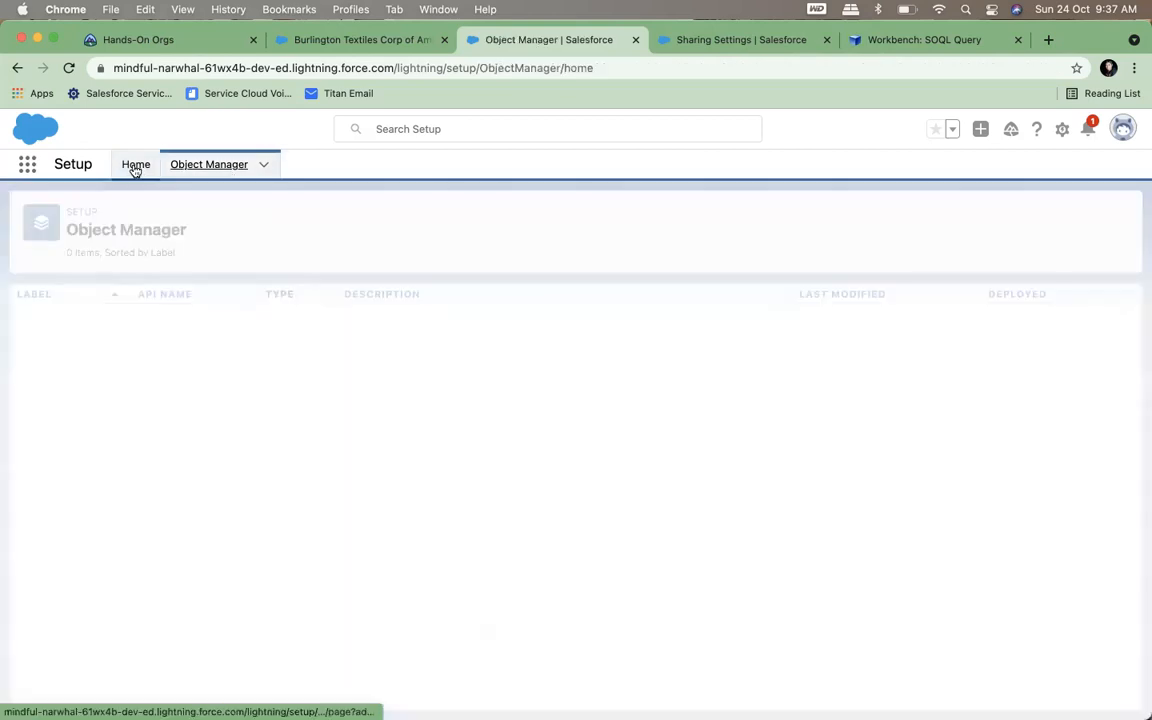
pyautogui.click(134, 166)
pyautogui.press('super+a')
pyautogui.write('sharing')
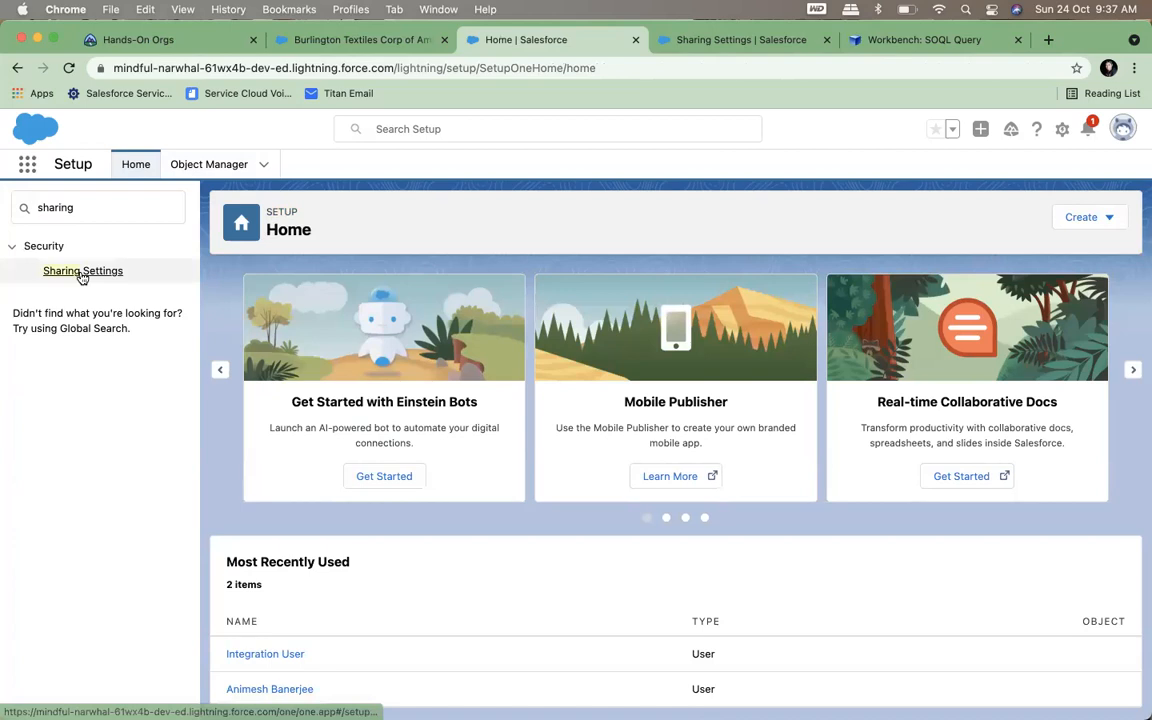
pyautogui.click(82, 271)
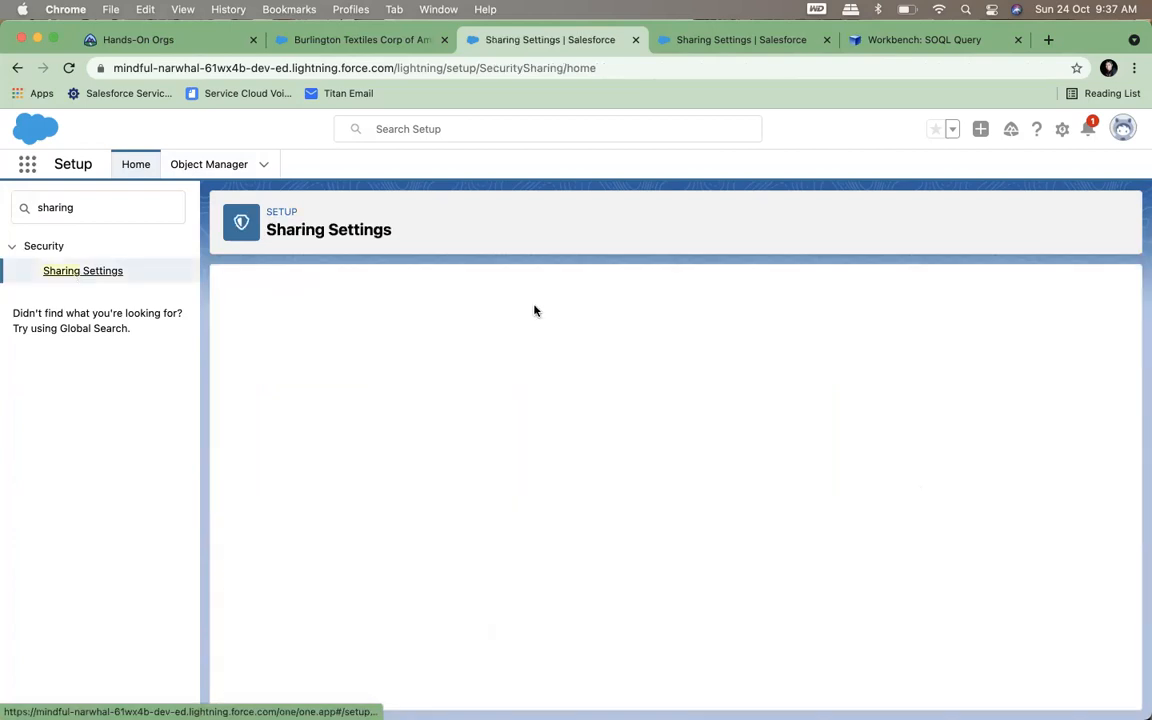
# Start a new Account sharing rule with the label and rule name myPG
pyautogui.scroll(-15, 537, 469)
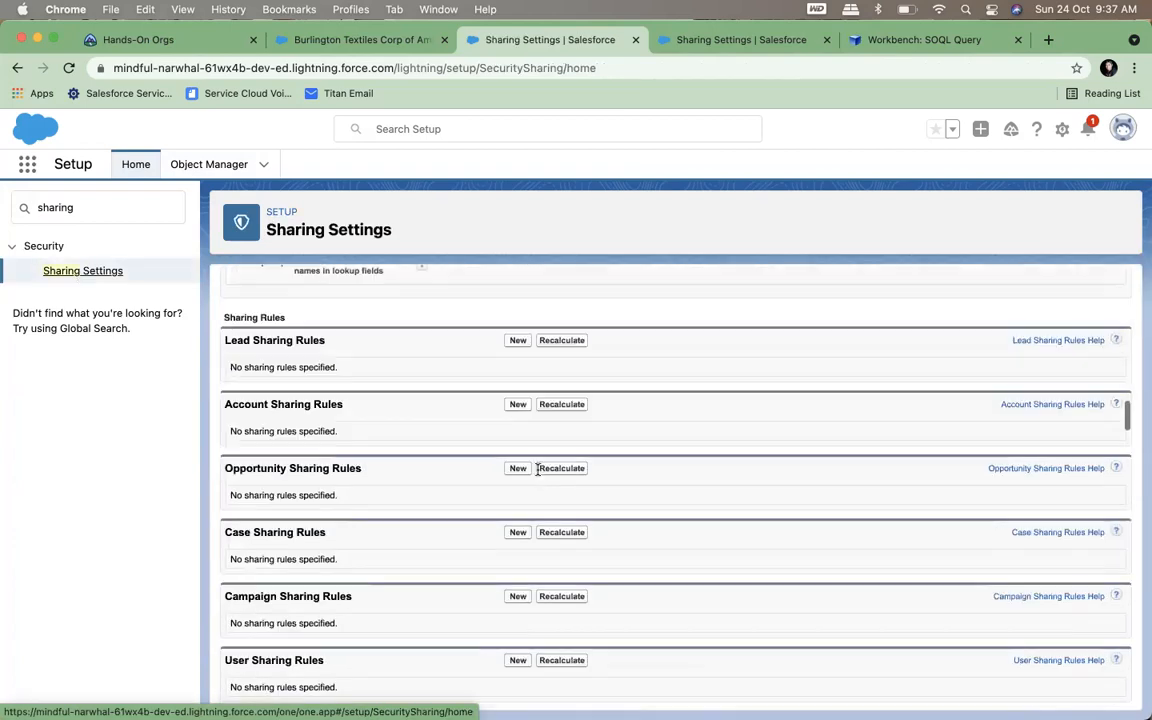
pyautogui.click(517, 439)
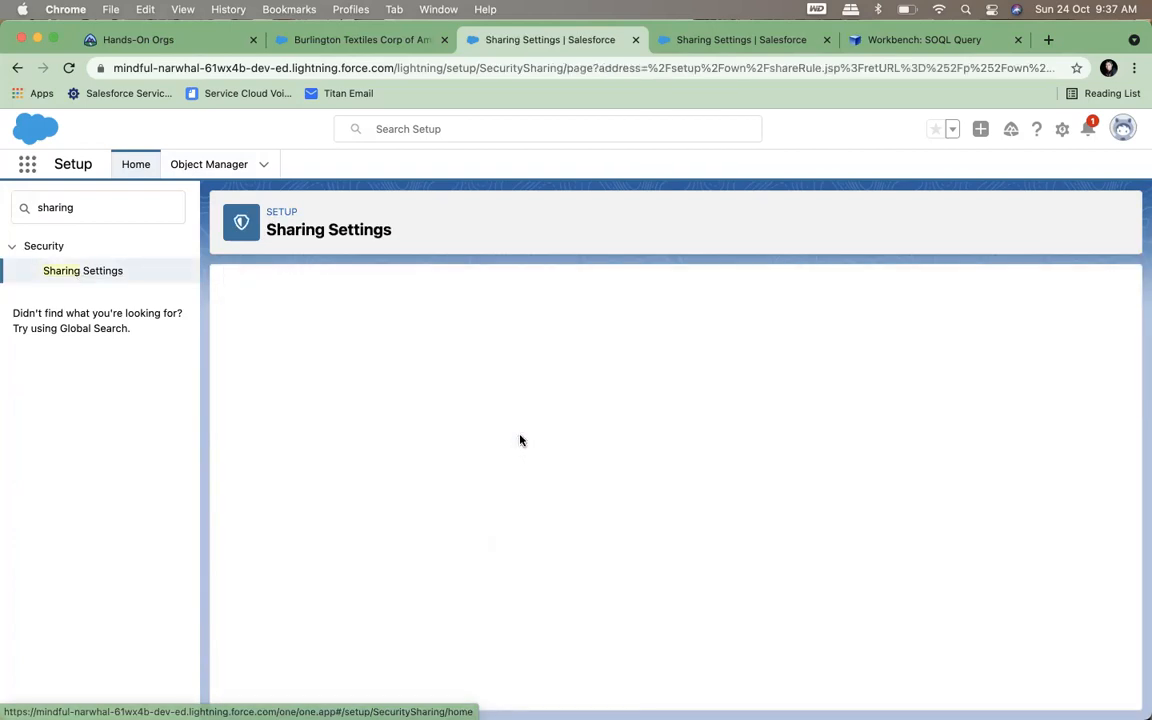
pyautogui.write('m')
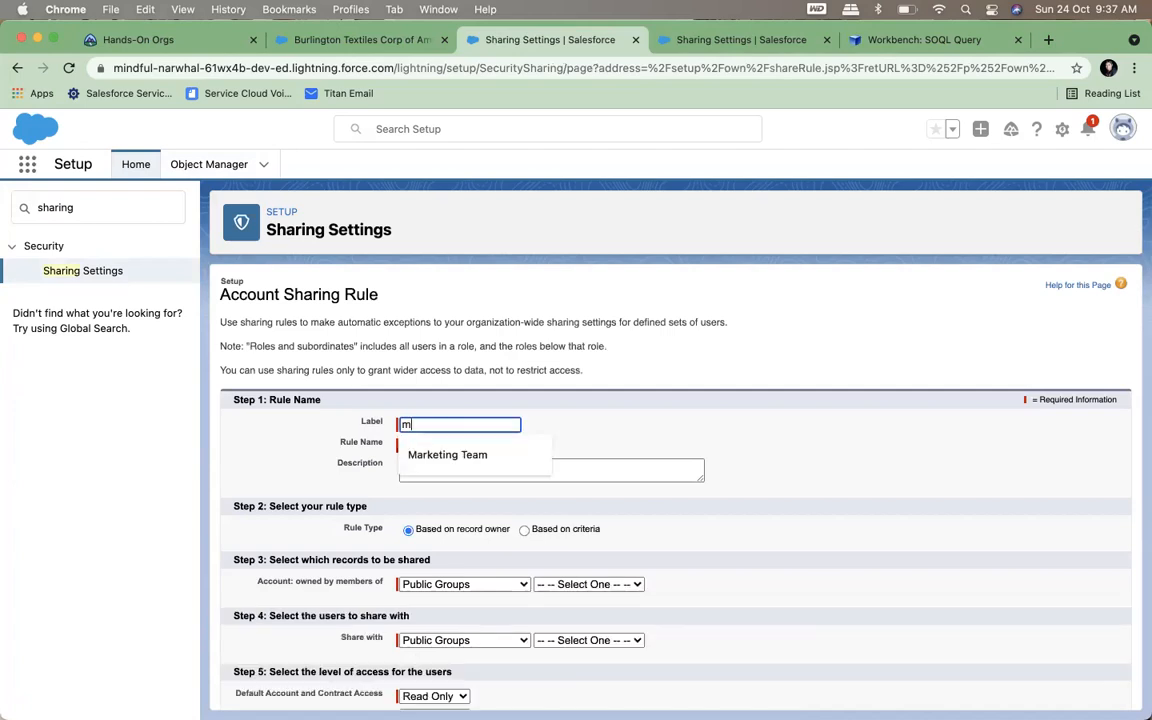
pyautogui.write('yPG')
pyautogui.press('Tab')
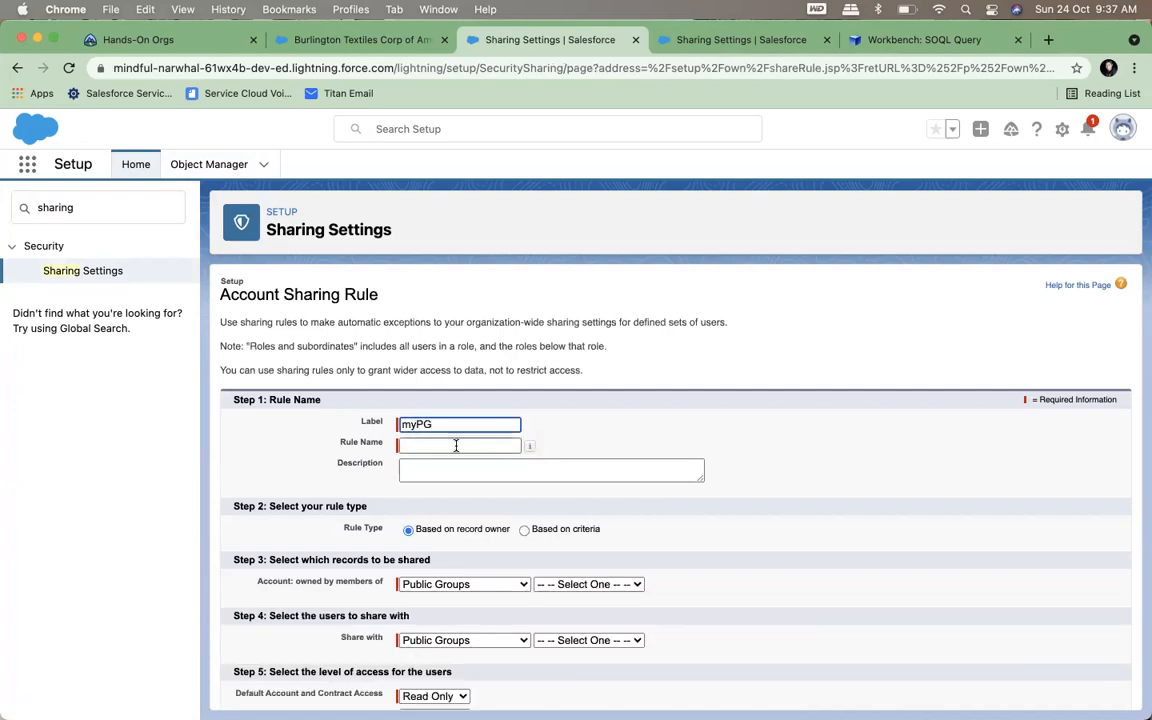
# Share Accounts owned by members of the MyPG public group with the MyPG public group, keeping Read Only account access, and save the rule
pyautogui.scroll(-2, 448, 465)
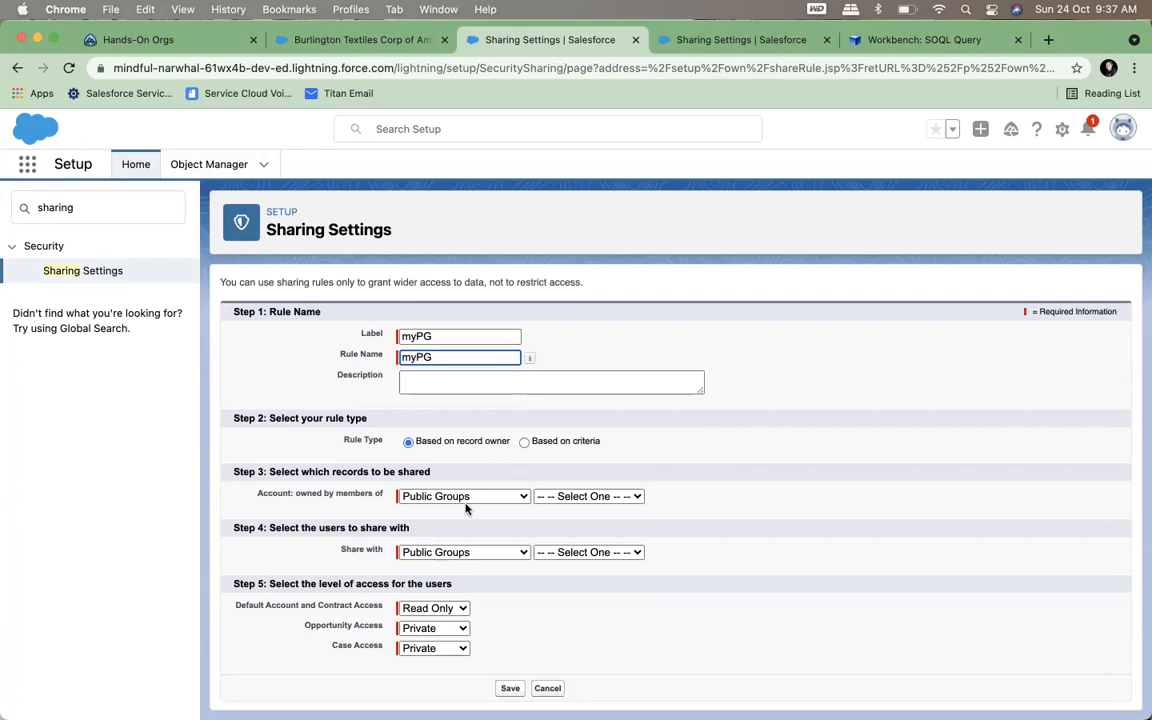
pyautogui.click(589, 496)
pyautogui.click(559, 533)
pyautogui.click(561, 552)
pyautogui.click(560, 588)
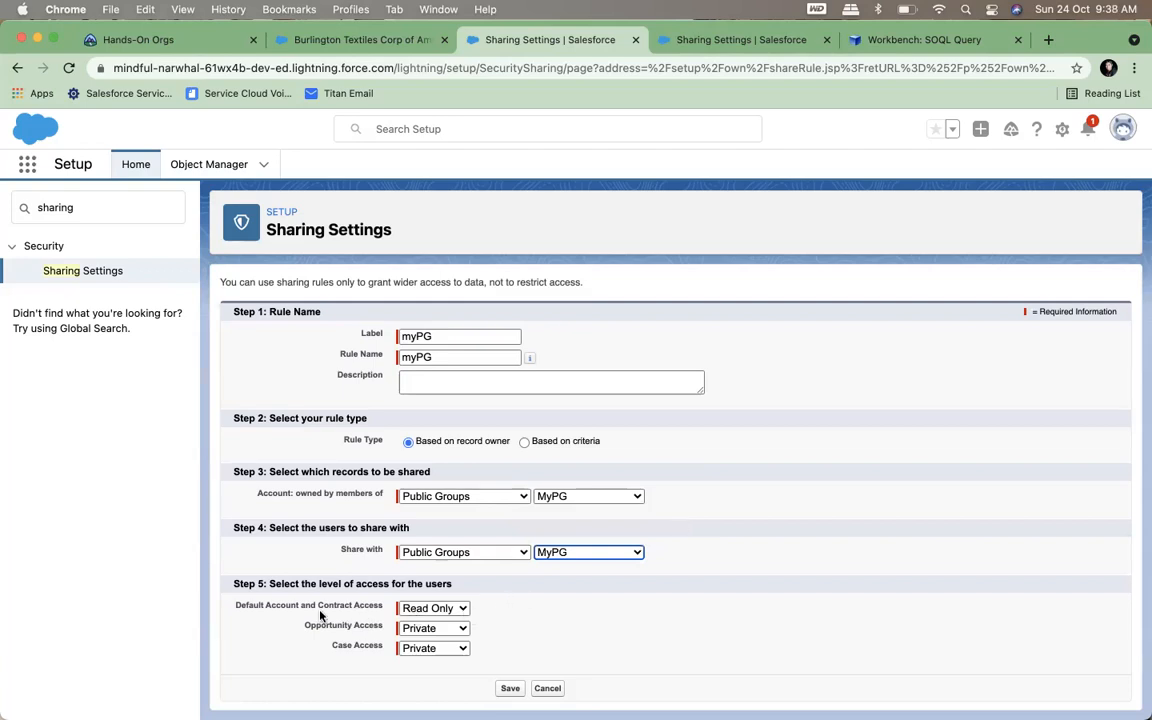
pyautogui.click(510, 688)
pyautogui.click(713, 191)
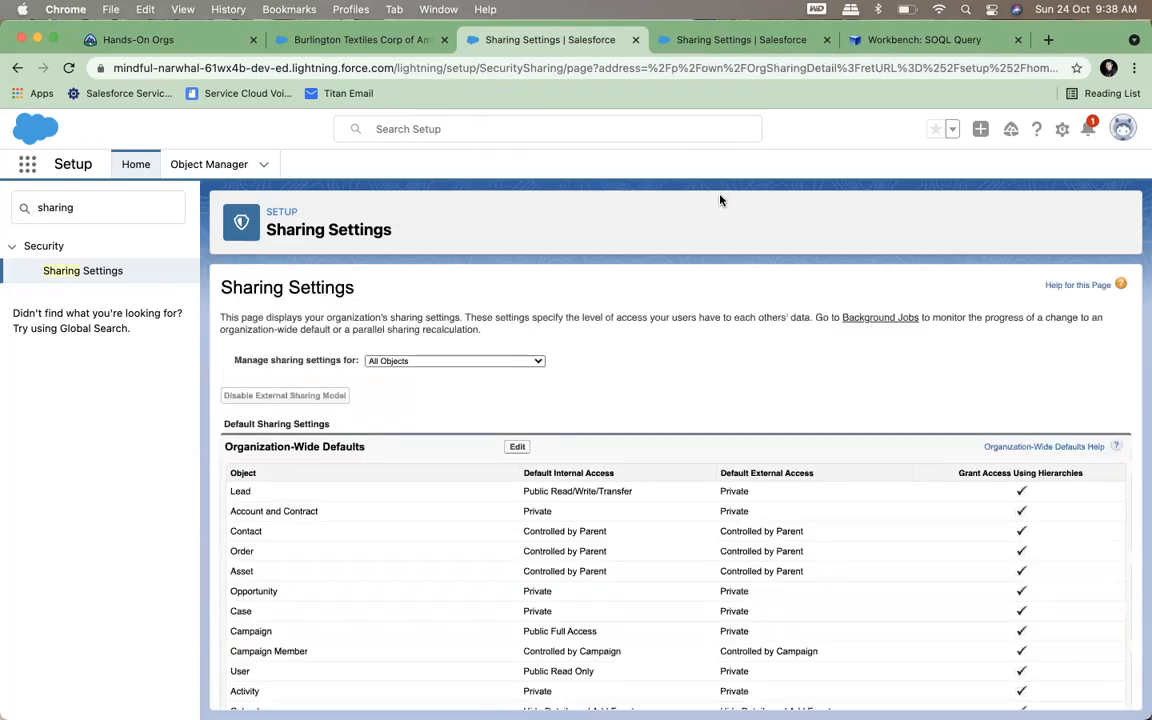
# Rerun the AccountShare query in Workbench and compare the access levels and row causes of the manual, team and rule entries
pyautogui.click(842, 48)
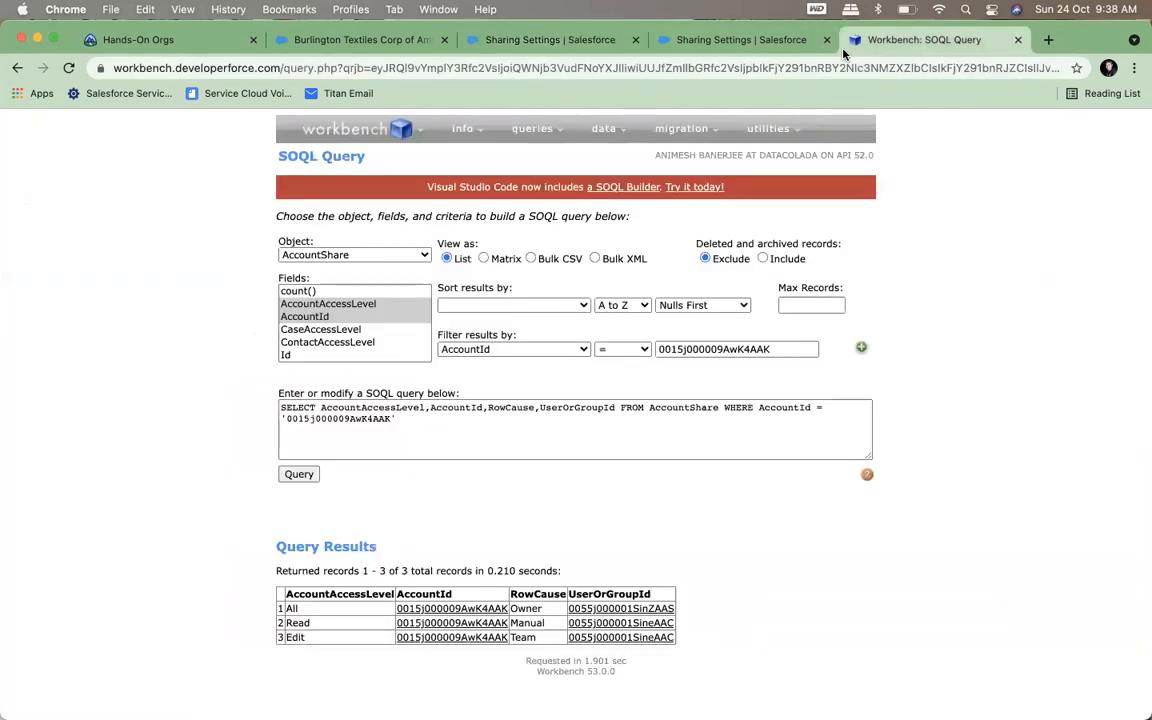
pyautogui.click(300, 478)
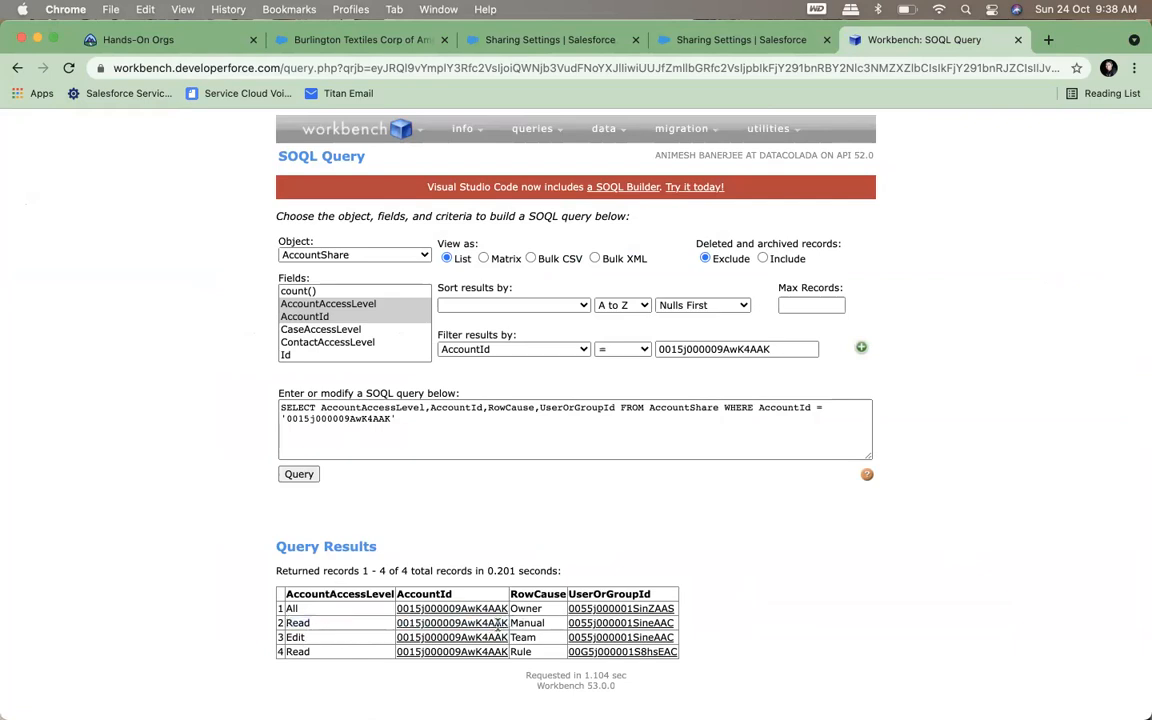
pyautogui.doubleClick(296, 622)
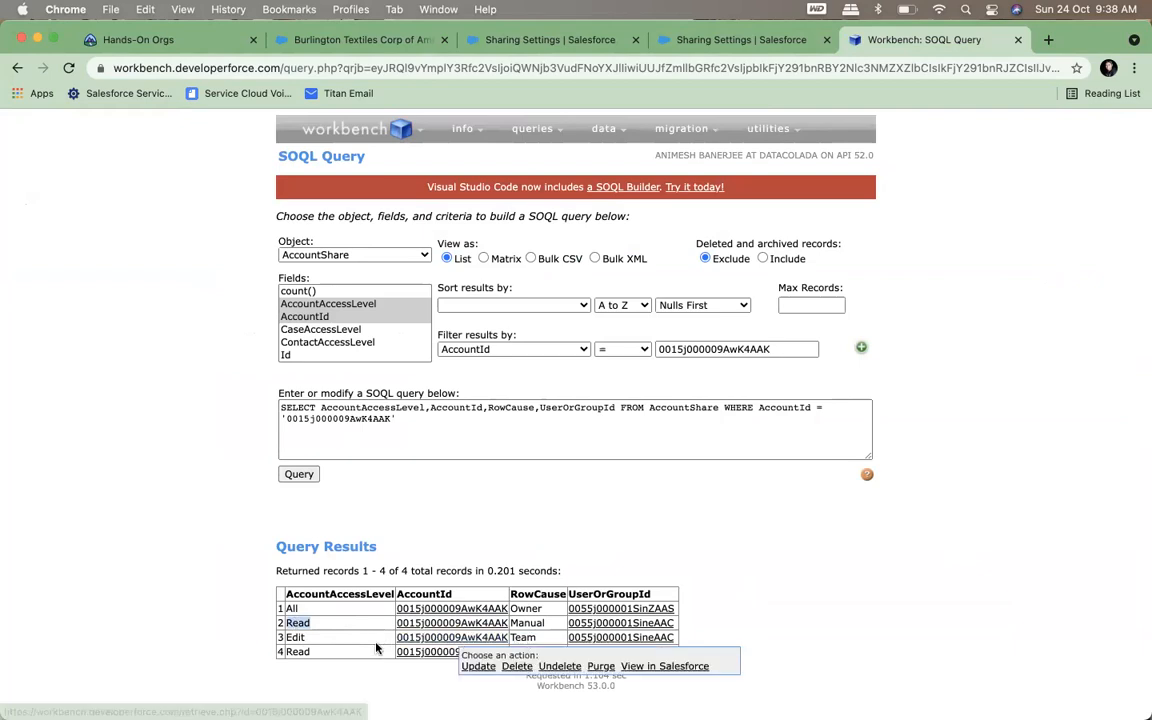
pyautogui.doubleClick(295, 637)
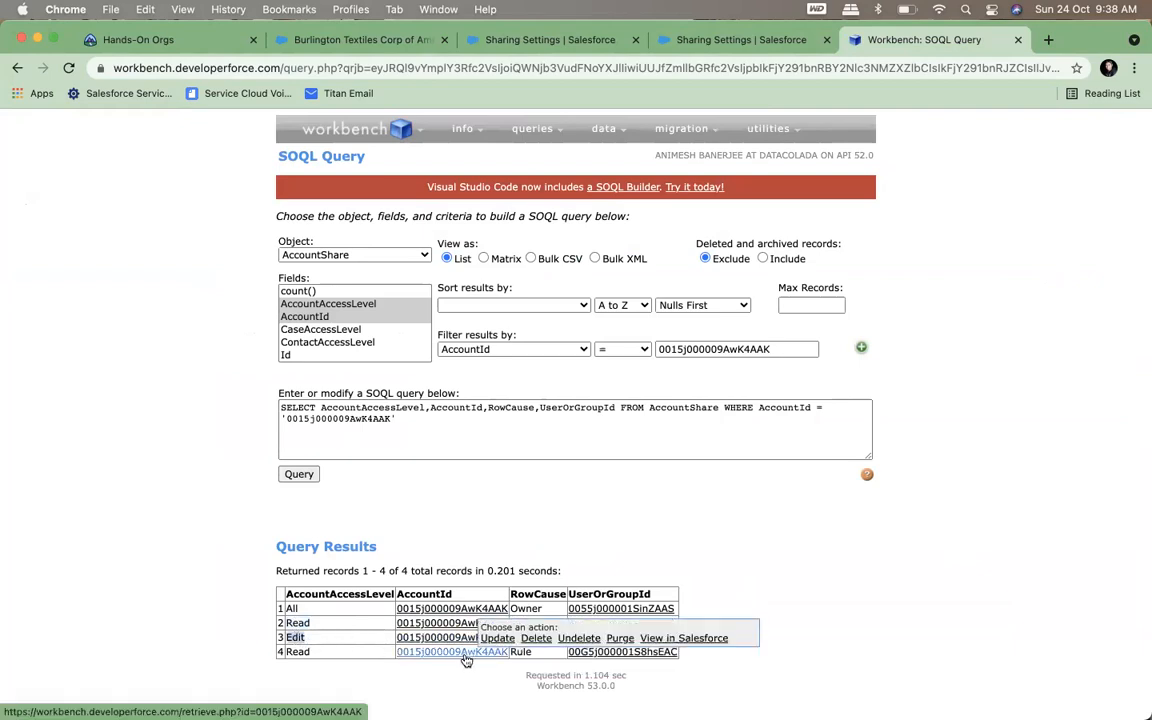
pyautogui.doubleClick(520, 651)
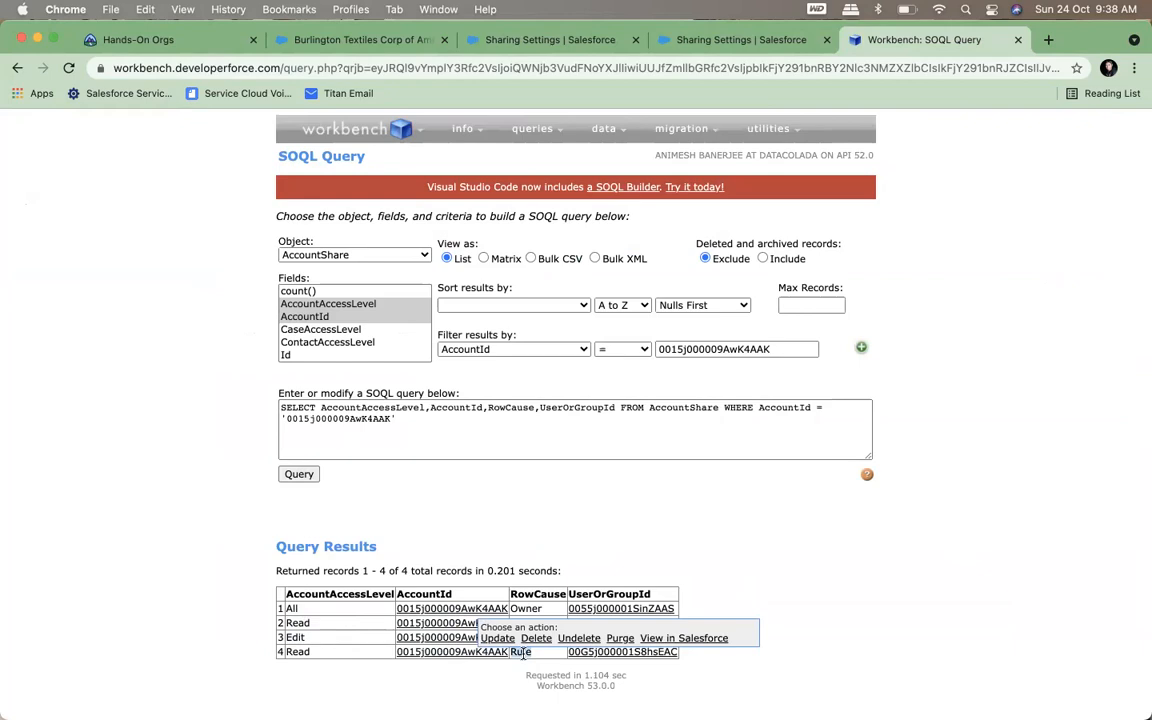
pyautogui.doubleClick(303, 652)
pyautogui.click(914, 553)
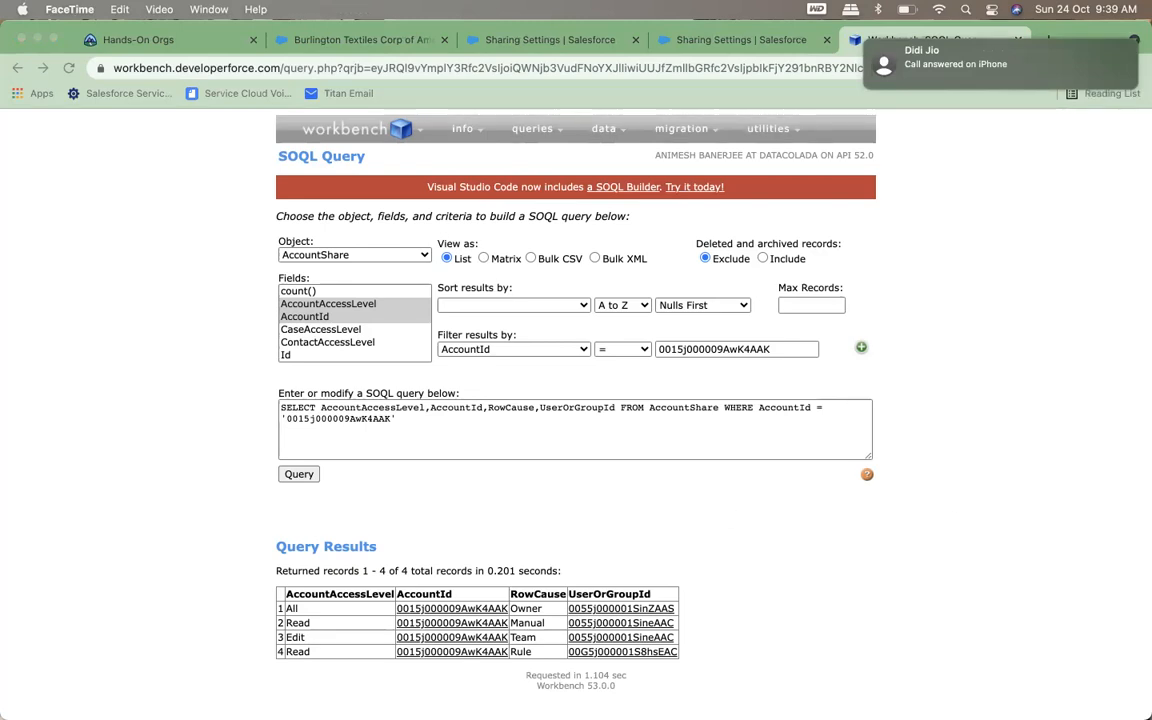
# Return to the Burlington Textiles Corp of America account record in Salesforce
pyautogui.moveTo(99, 702)
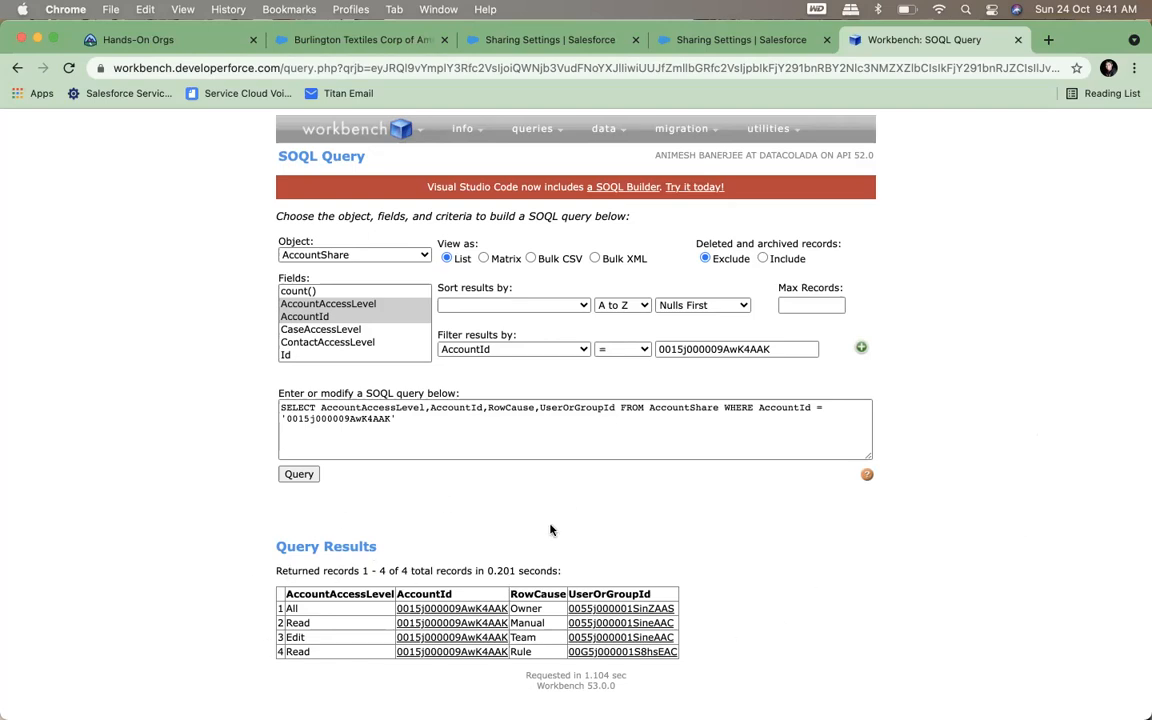
pyautogui.click(335, 41)
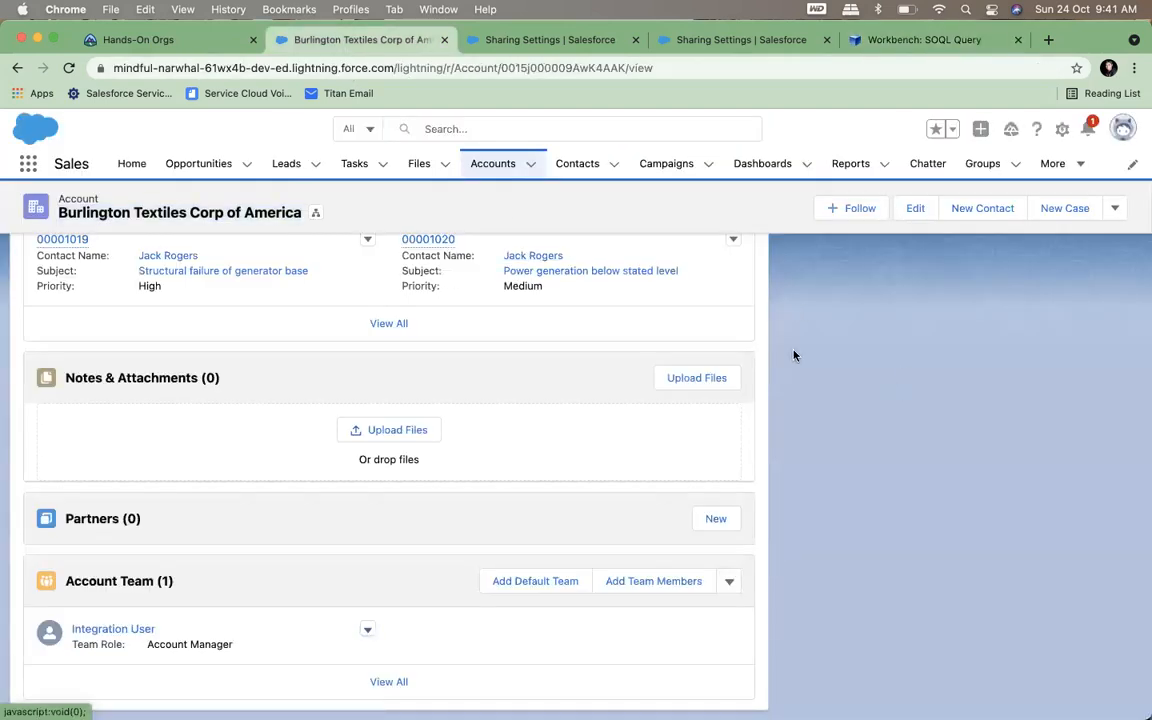